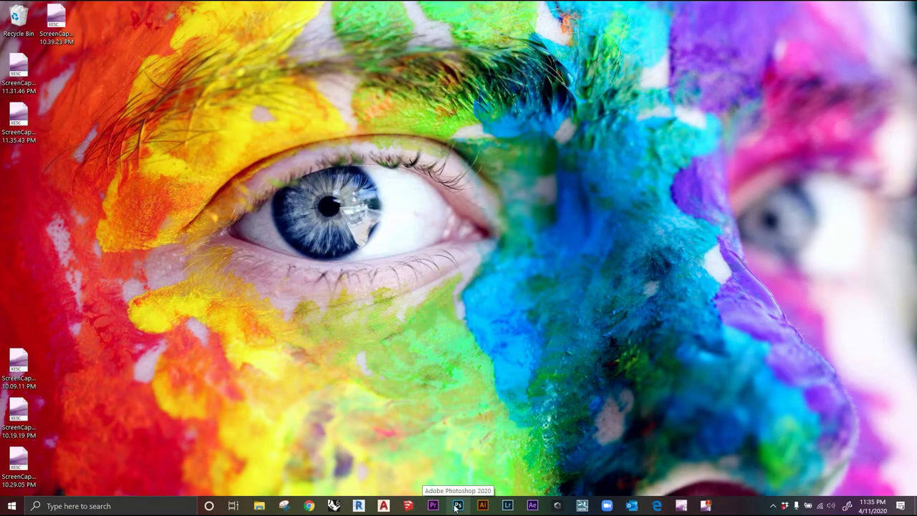
Launch Photoshop 2020 from the taskbar to reach its Home screen
click(456, 506)
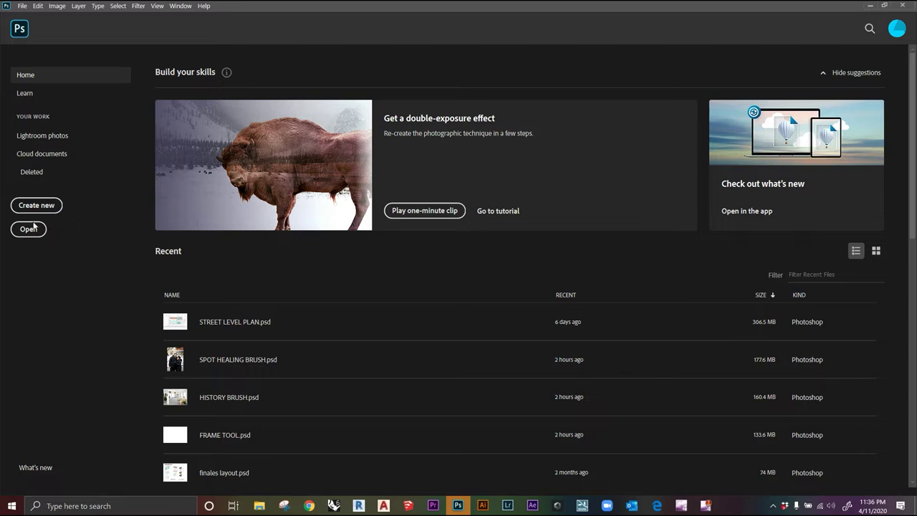
Browse every New Document preset category, ending on the Recent 36 x 24 in preset
click(37, 205)
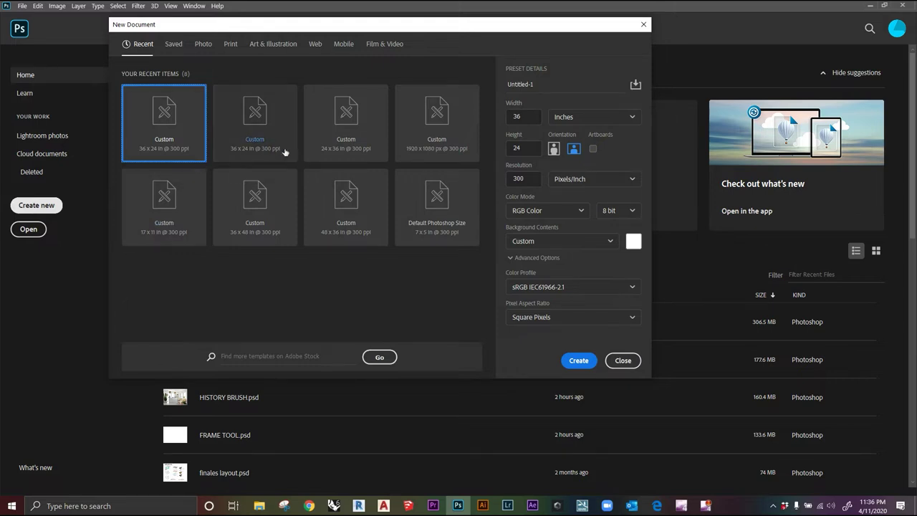
click(175, 45)
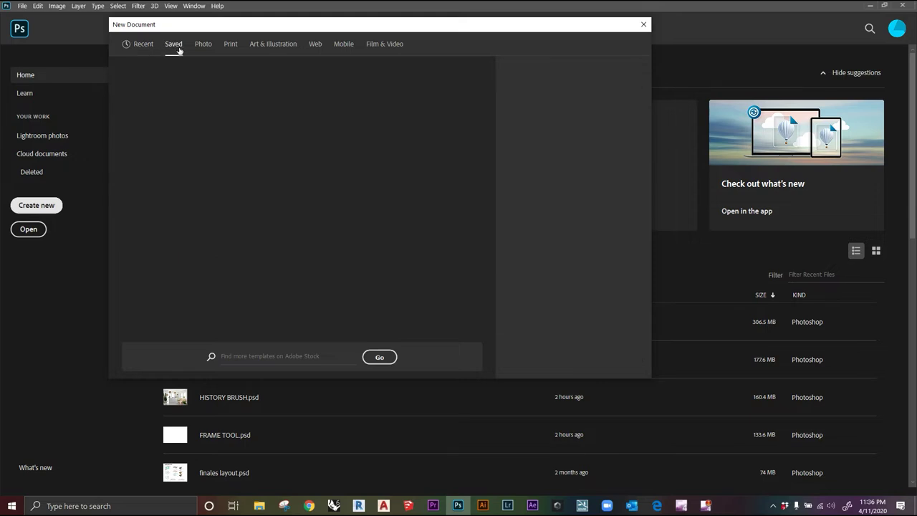
click(201, 46)
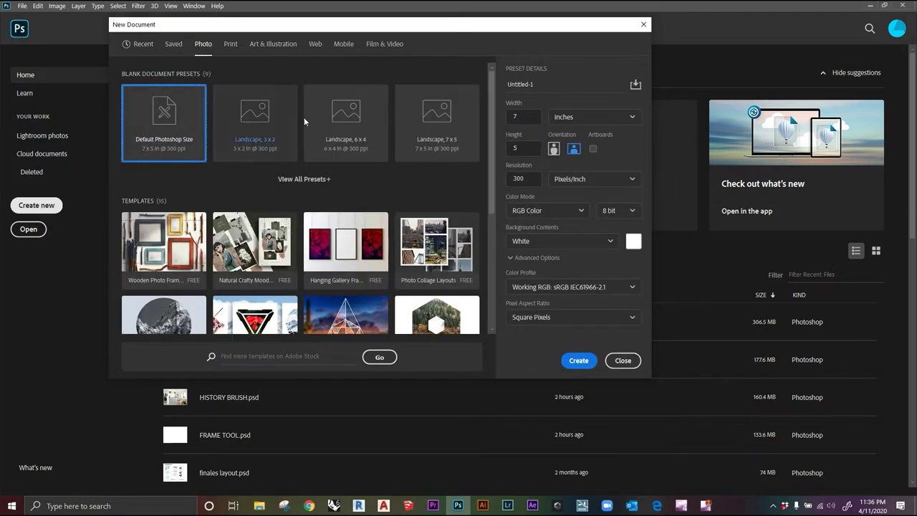
click(233, 44)
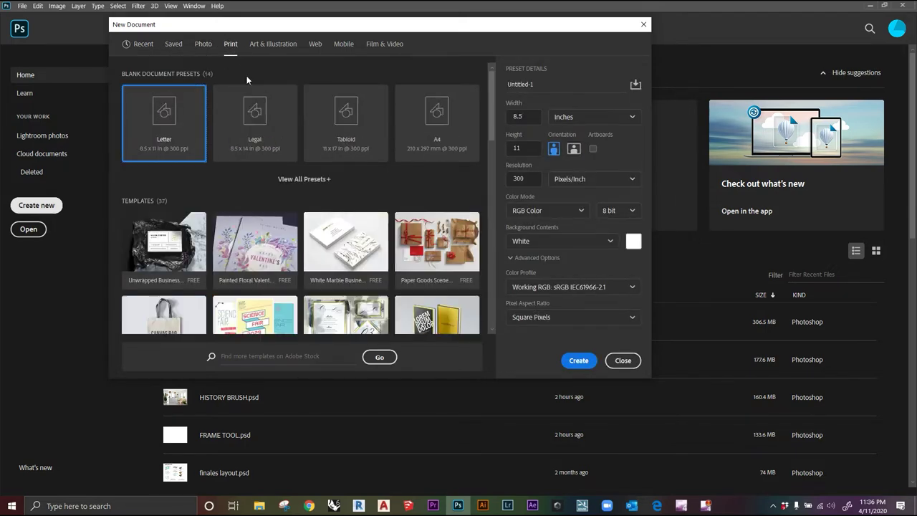
click(273, 44)
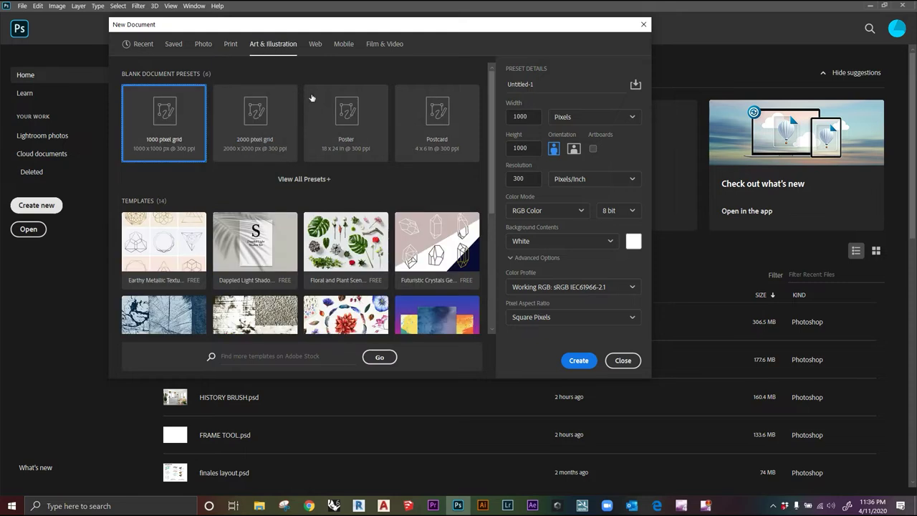
click(315, 44)
click(340, 47)
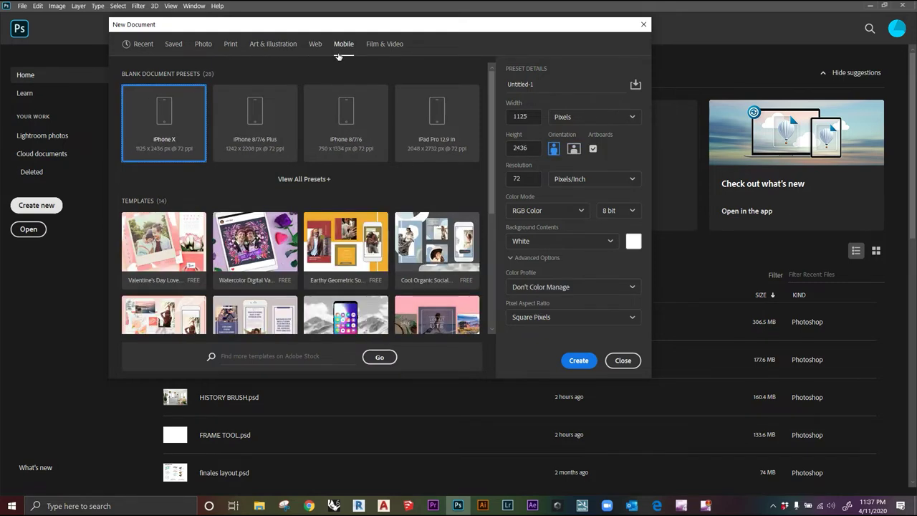
click(374, 46)
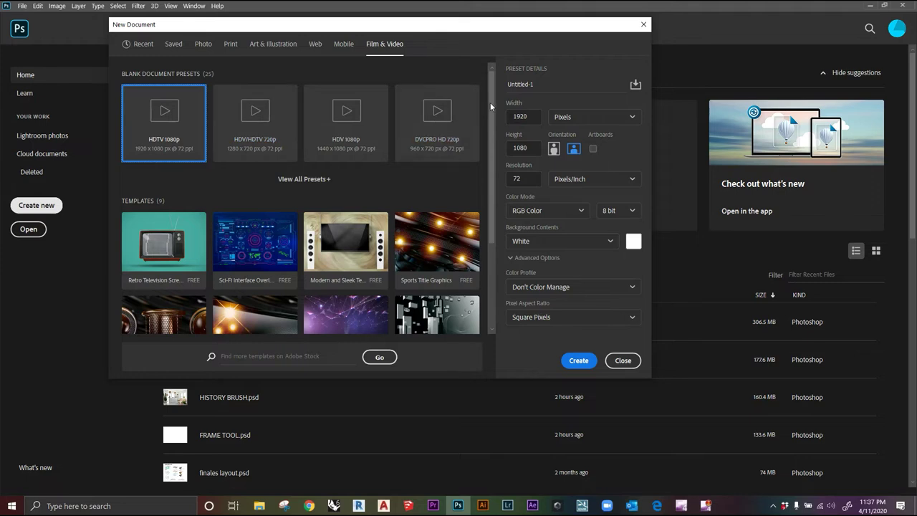
click(149, 46)
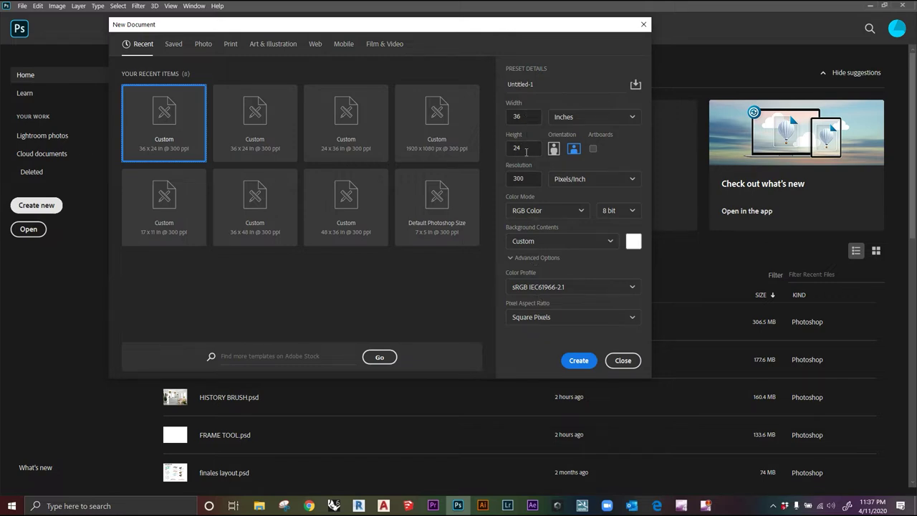
click(582, 121)
click(583, 134)
click(579, 118)
click(574, 172)
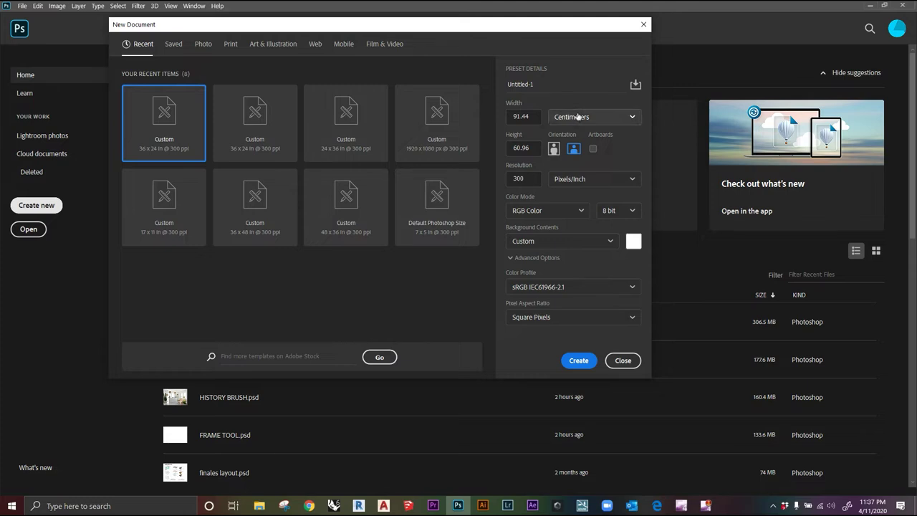
click(578, 117)
click(589, 190)
click(588, 119)
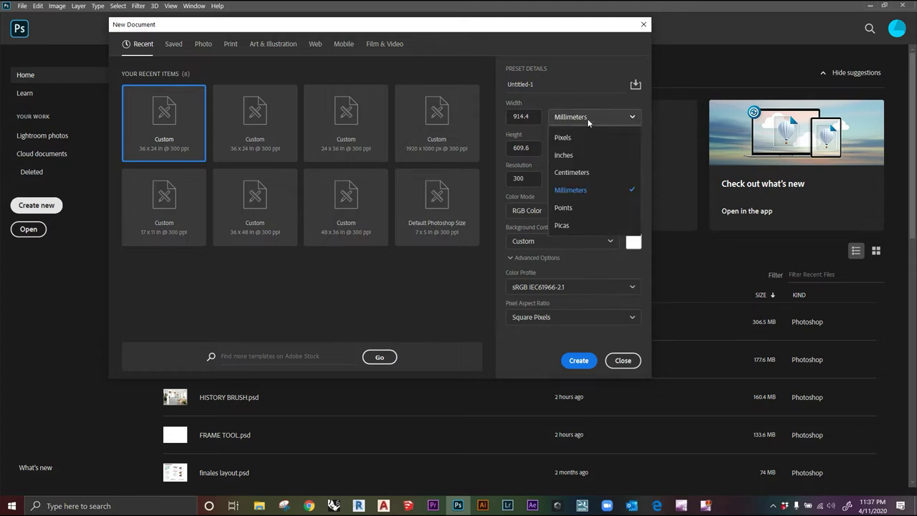
click(575, 158)
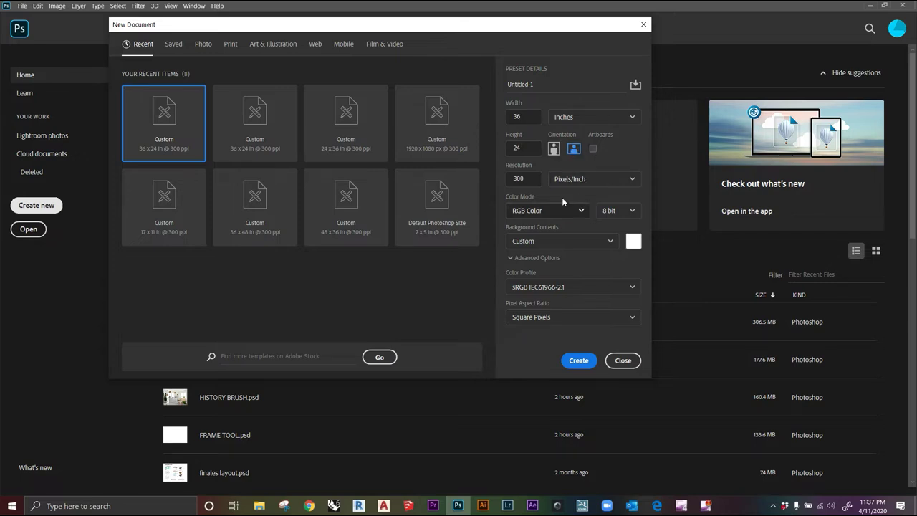
drag(534, 180, 511, 181)
click(529, 181)
drag(530, 180, 493, 185)
text(17)
drag(525, 179, 505, 179)
text(300)
click(630, 261)
click(633, 247)
text(ff0000)
text(ffffff)
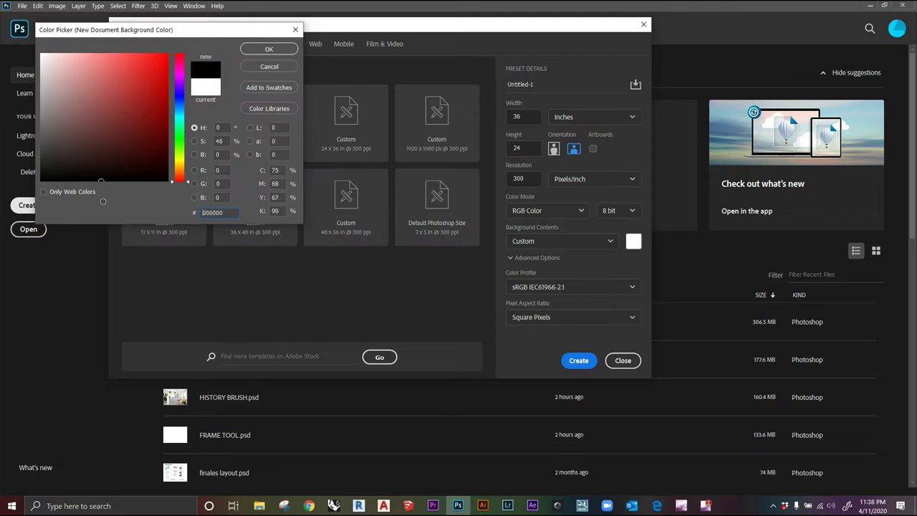
click(269, 50)
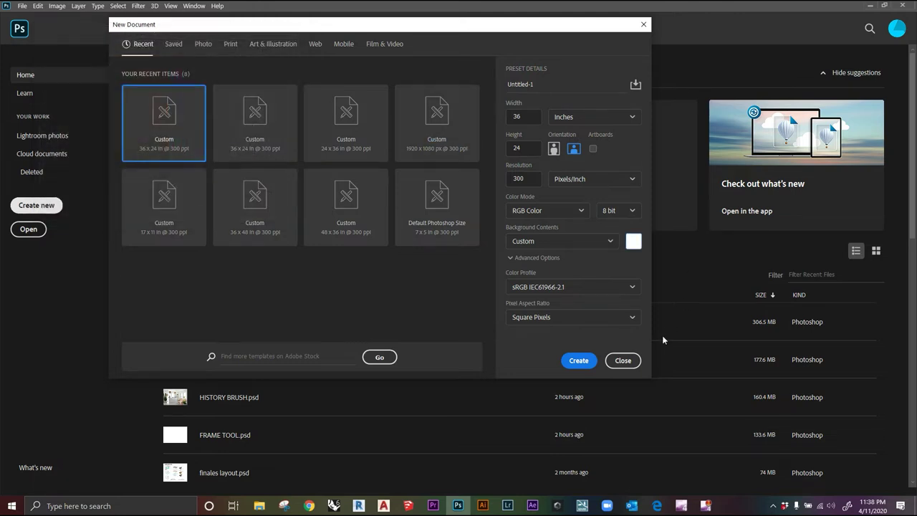
click(584, 367)
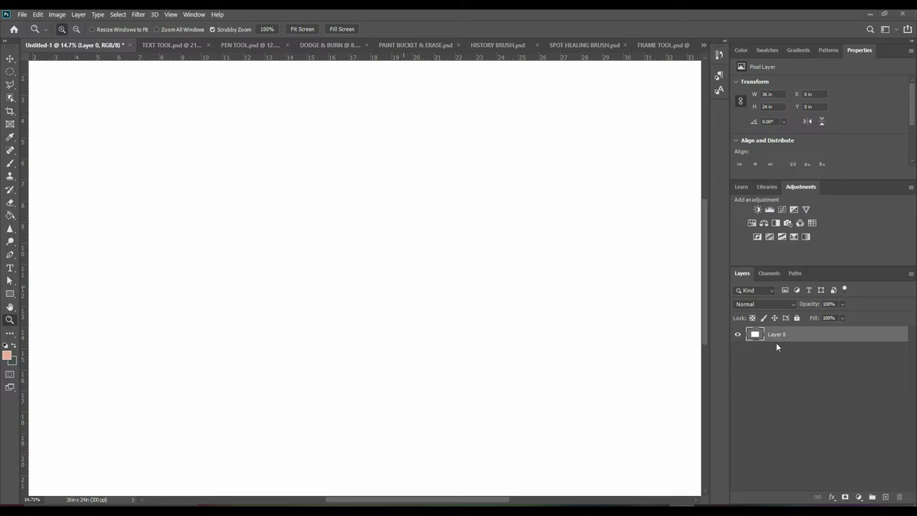
Add three new layers, then remove them so Untitled-1 keeps only Layer 0
click(886, 497)
click(886, 497)
click(886, 497)
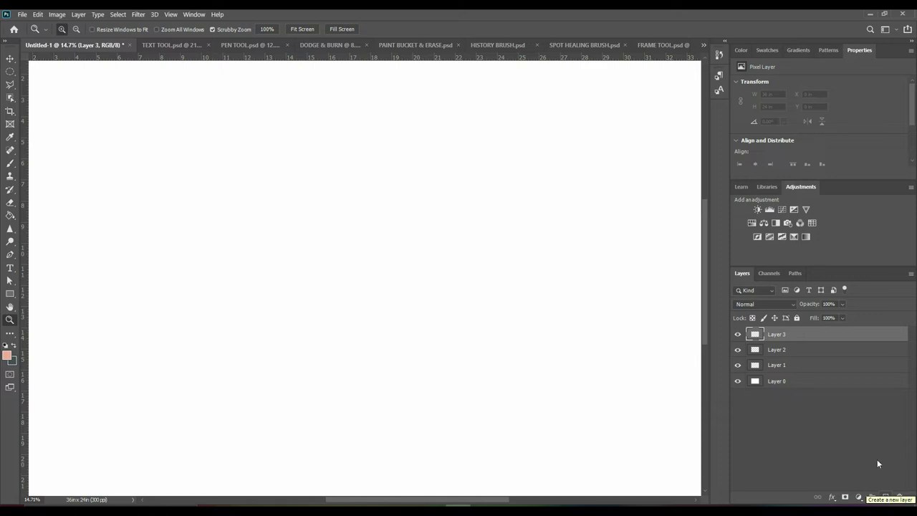
click(799, 383)
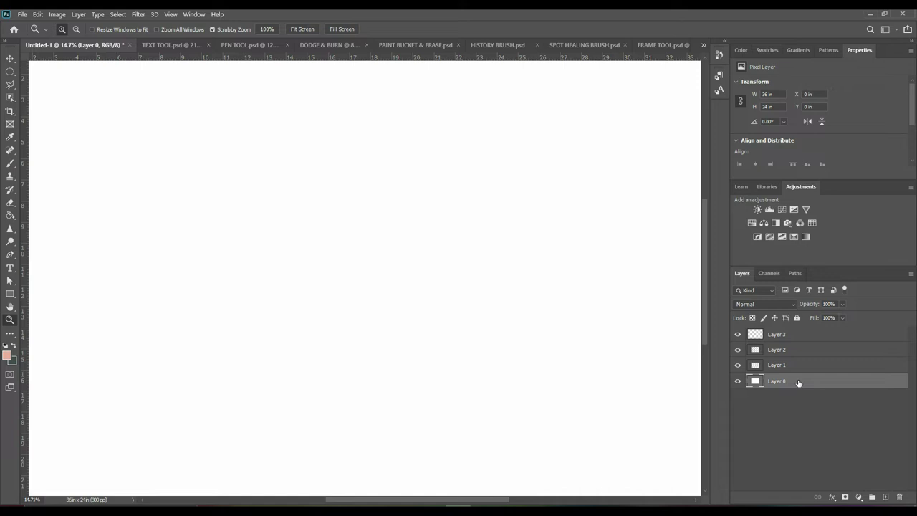
key(ctrl+shift+e)
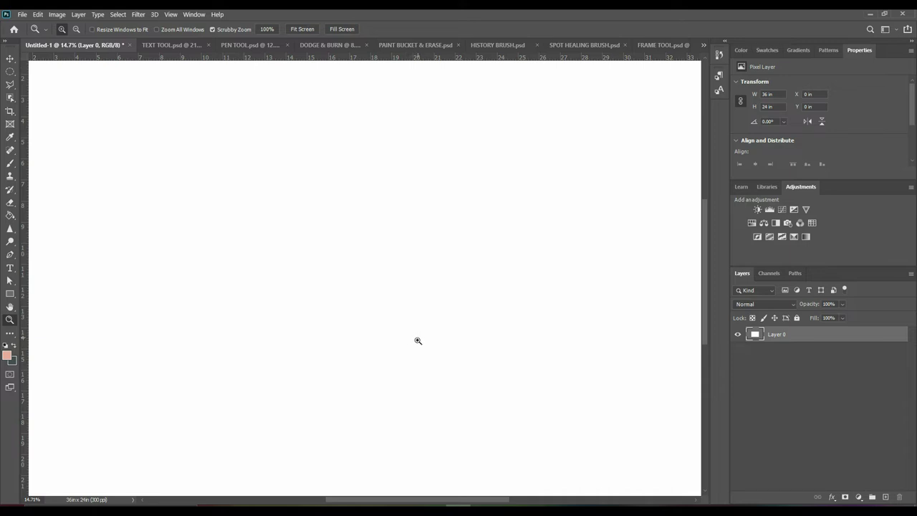
drag(485, 341, 474, 398)
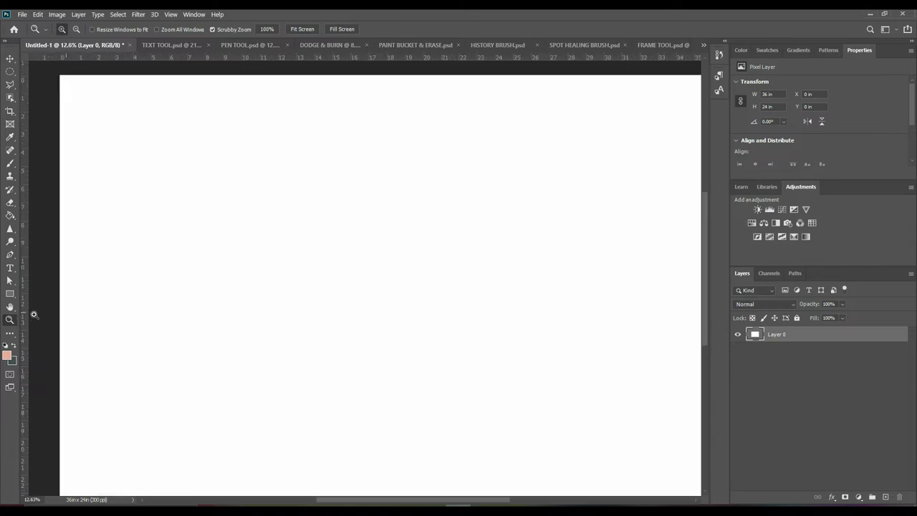
Zoom the blank canvas to about 23% and pan down to its bottom edge
click(10, 307)
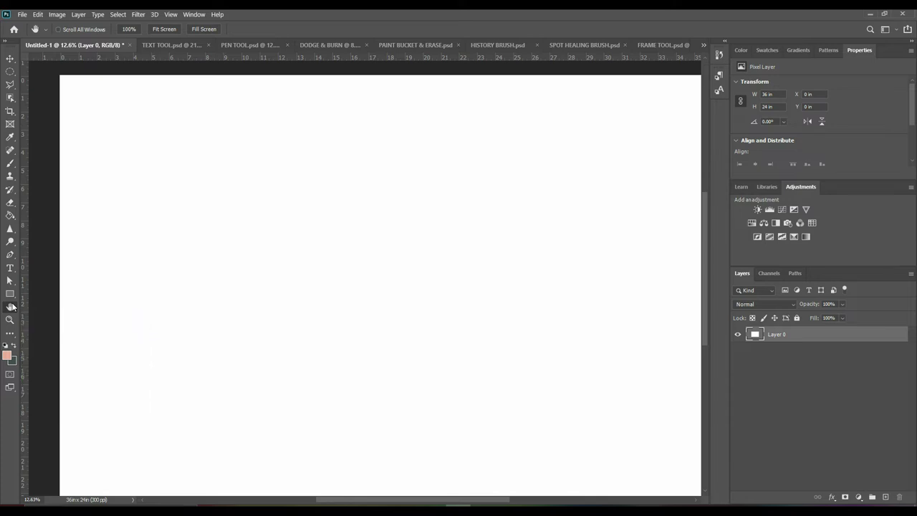
drag(354, 303, 336, 327)
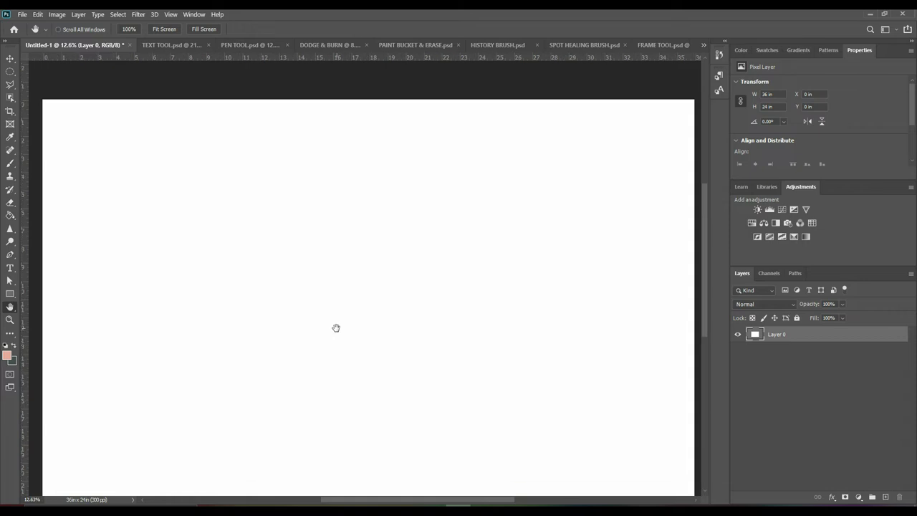
click(10, 320)
click(332, 294)
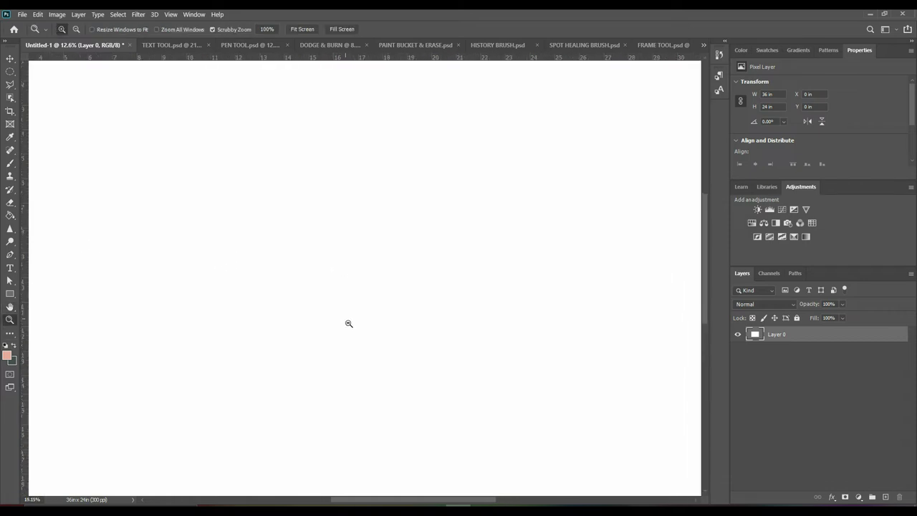
click(10, 306)
drag(268, 305, 494, 236)
click(9, 307)
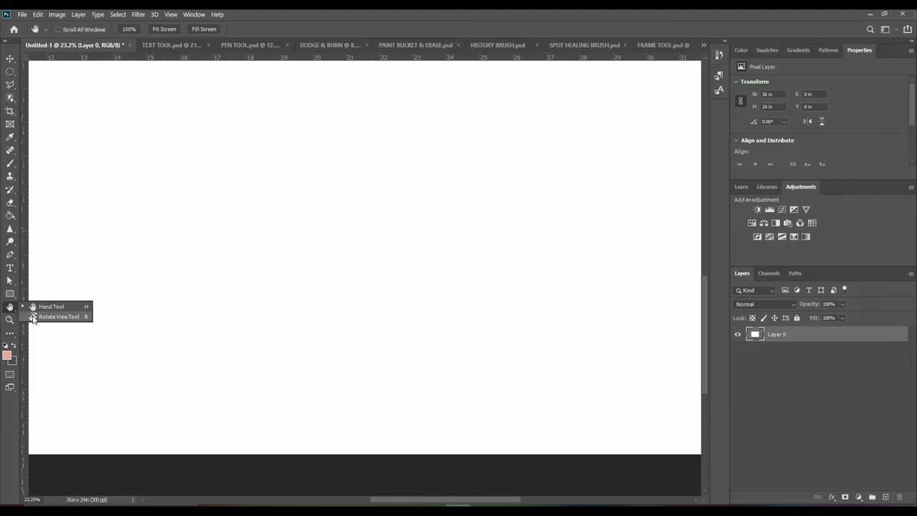
click(33, 318)
Reset the rotated view, fit the page on screen, and draw large Rectangle 1 across it
drag(313, 190, 366, 182)
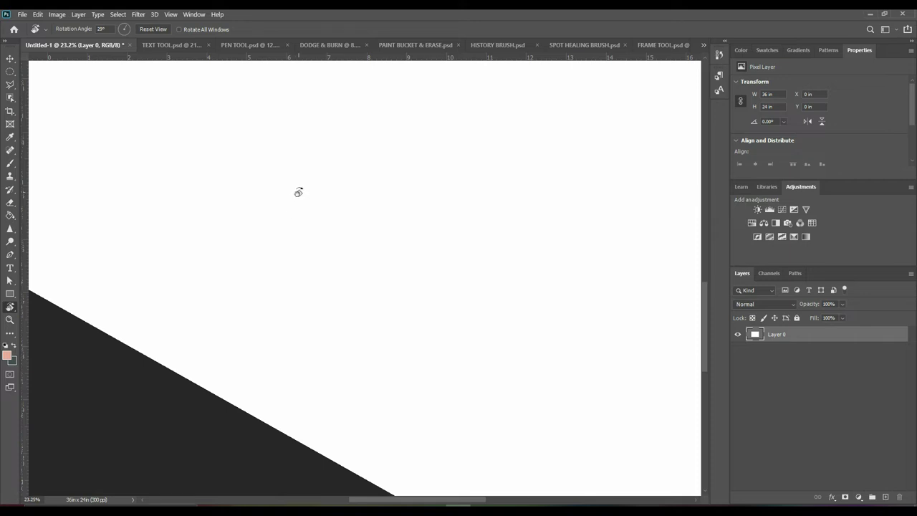
key(Escape)
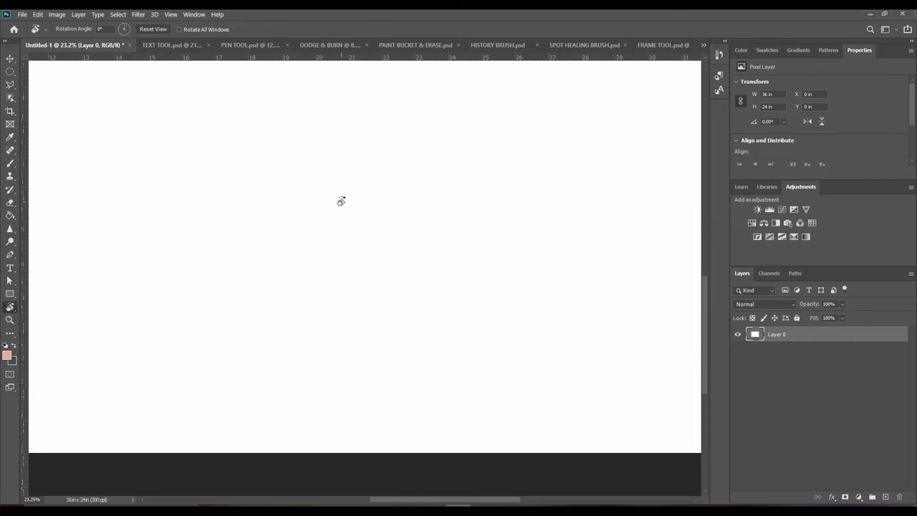
key(ctrl+0)
click(10, 293)
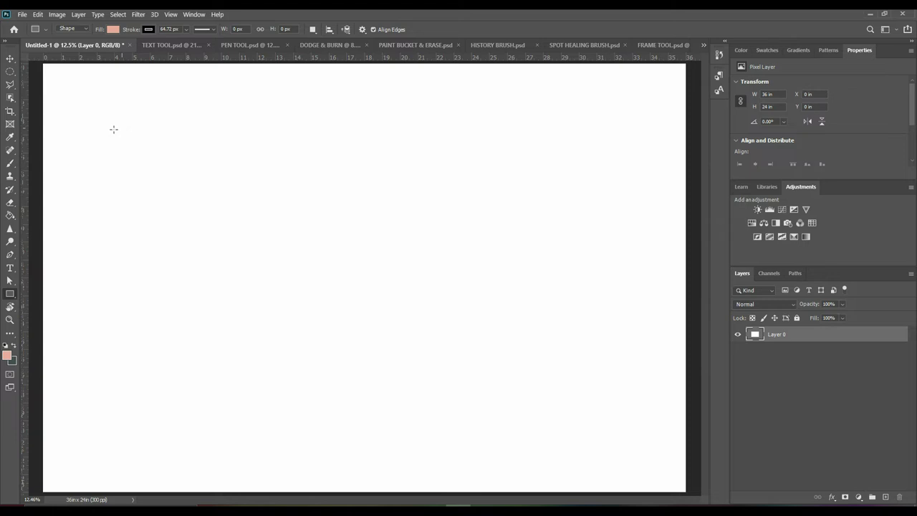
drag(111, 109, 543, 316)
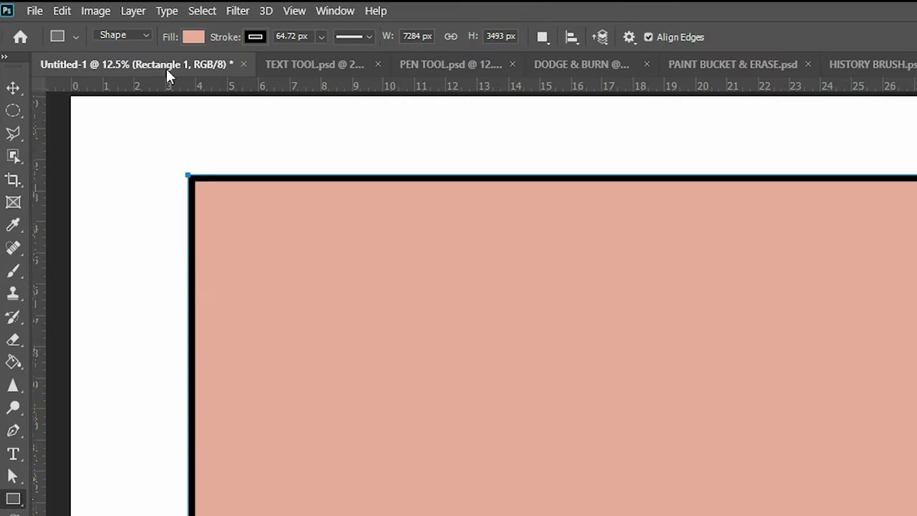
Show the rectangle's fill colour swatches with recent colours and preset folders
click(188, 37)
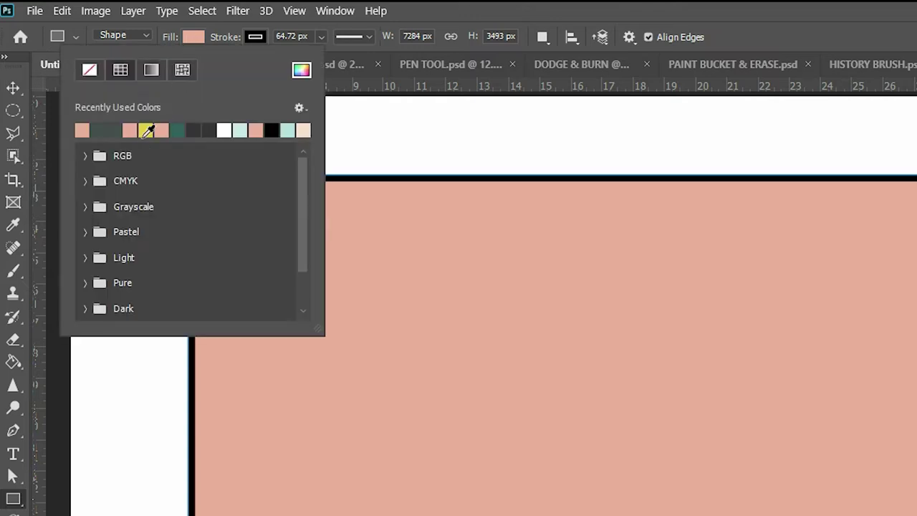
Try yellow, teal and dark grey fills, then sweep the picker hue toward magenta
click(146, 130)
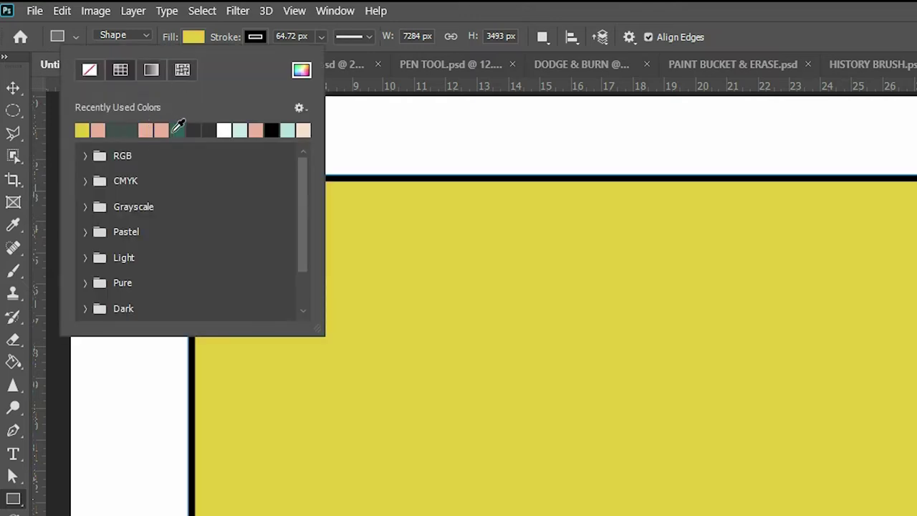
click(178, 130)
click(204, 129)
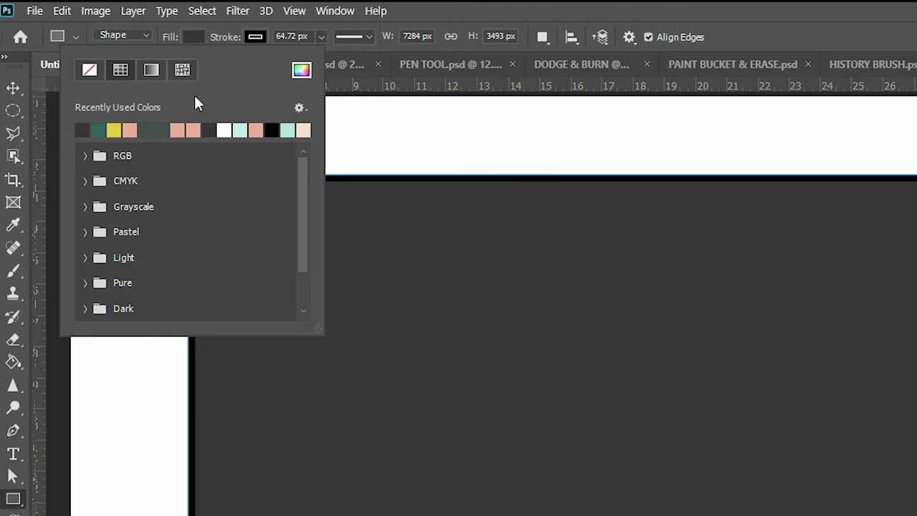
click(300, 70)
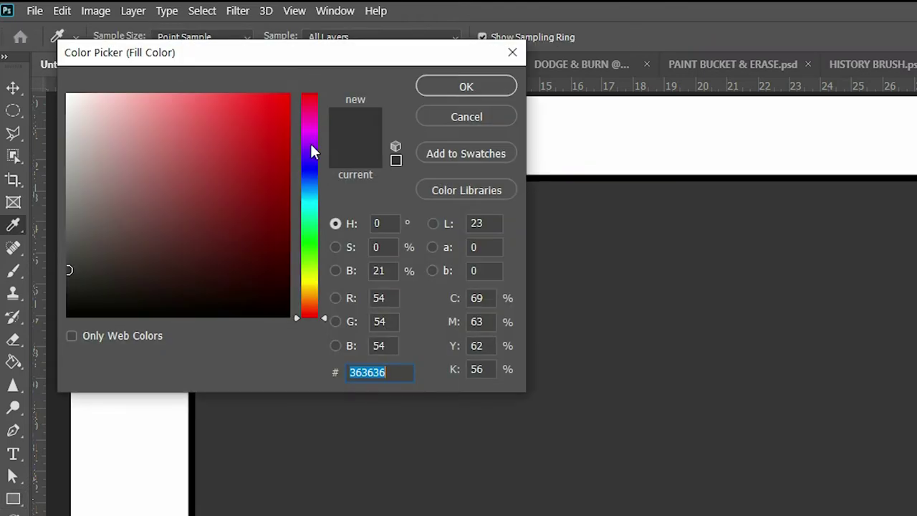
mouse_move(159, 199)
mouse_down()
mouse_move(222, 192)
mouse_move(240, 144)
mouse_up()
click(305, 160)
drag(305, 165, 299, 132)
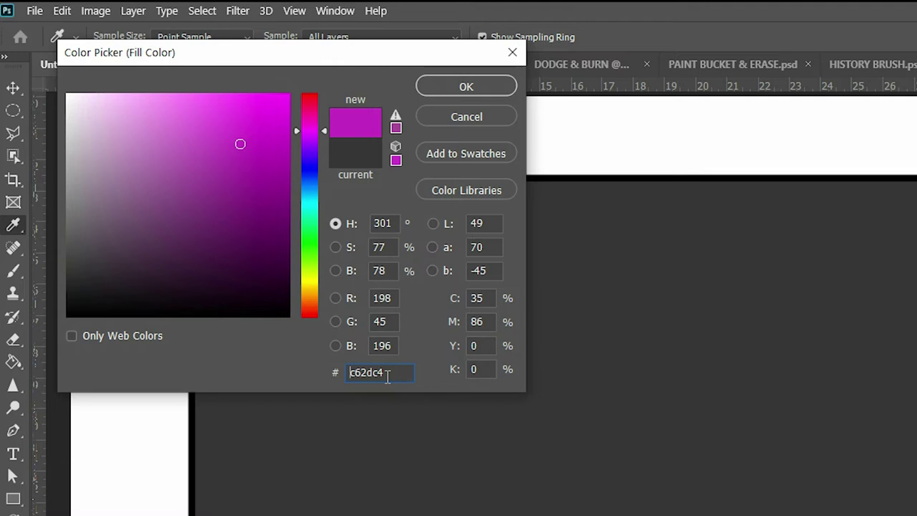
Enter hex 00eeee to give the rectangle a cyan fill
click(333, 373)
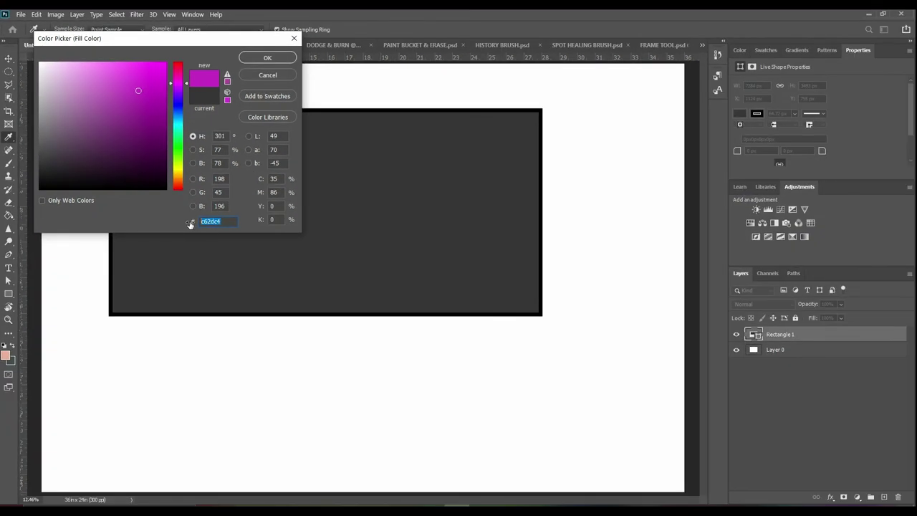
click(232, 222)
key(BackSpace)
key(BackSpace)
key(BackSpace)
key(BackSpace)
key(BackSpace)
key(BackSpace)
text(eeee)
click(268, 57)
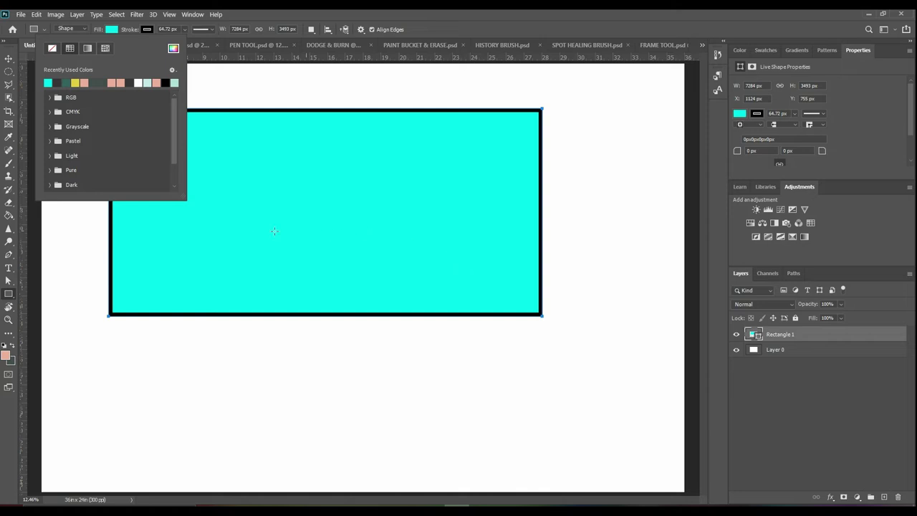
Check the border colour choices, leaving the black border unchanged
click(145, 29)
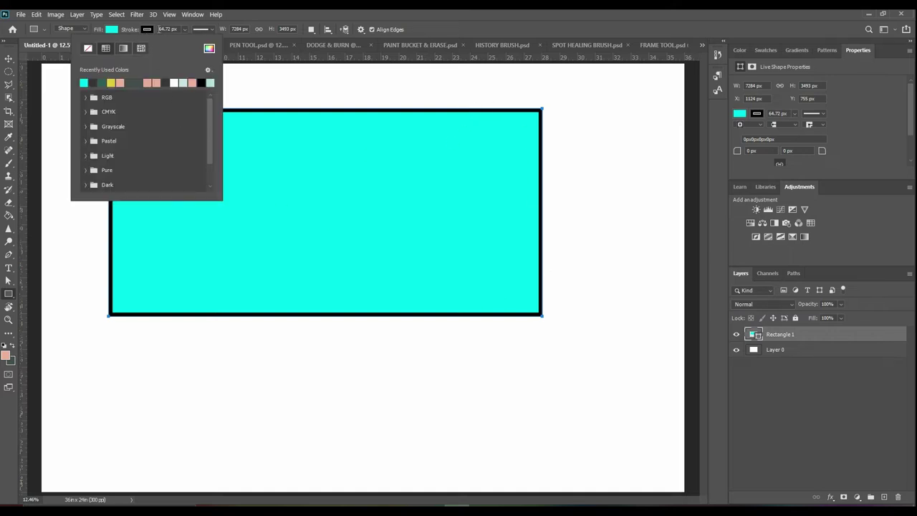
click(248, 81)
key(Escape)
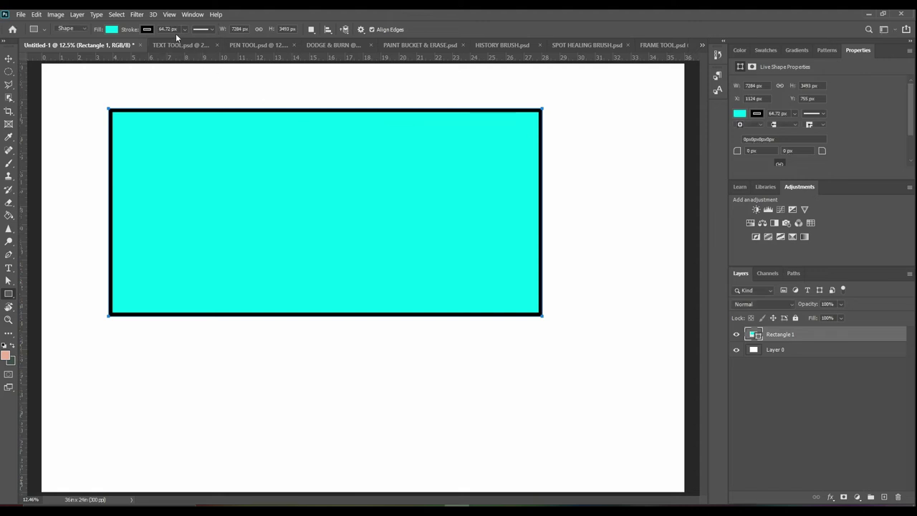
click(184, 29)
Set the border to about 18.33 px wide and colour it red (ff0000)
drag(215, 42, 170, 46)
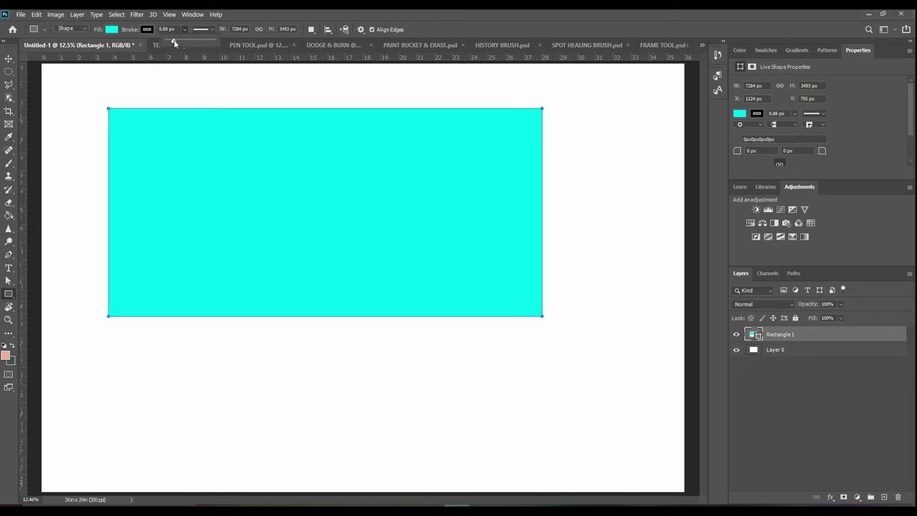
drag(175, 40, 178, 42)
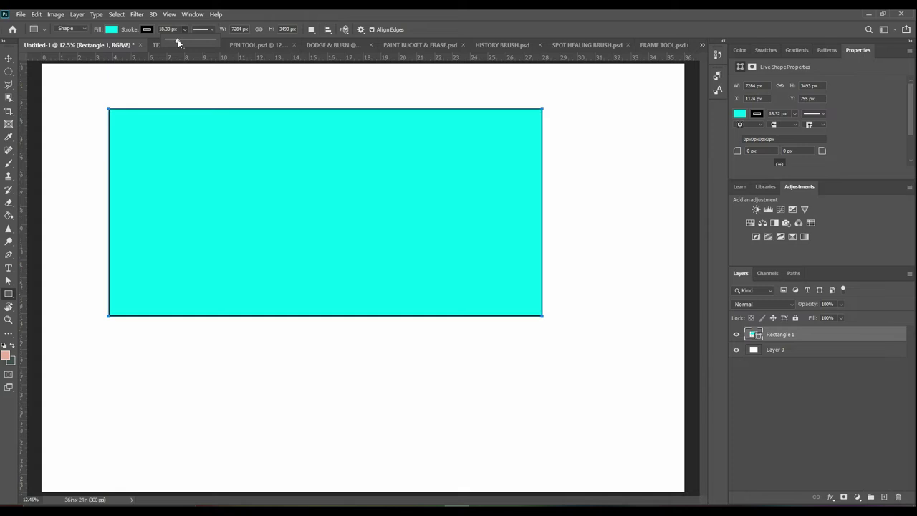
click(146, 29)
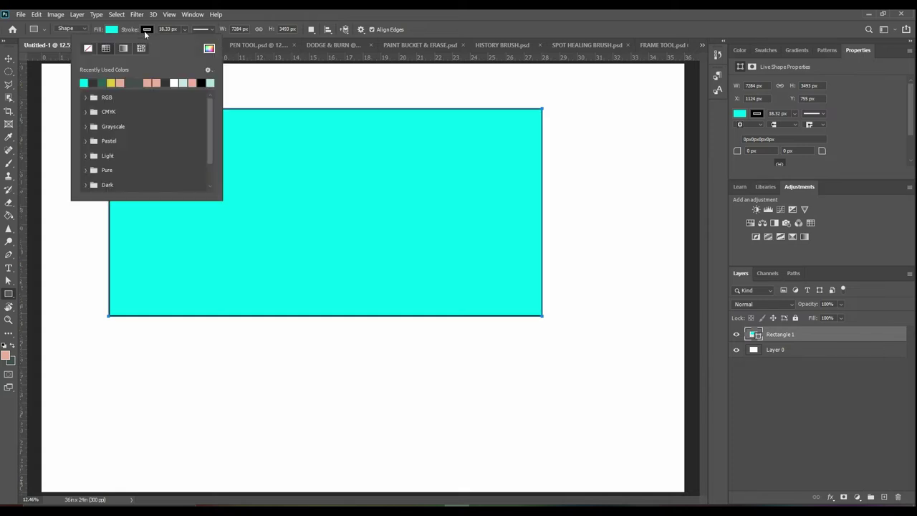
click(209, 48)
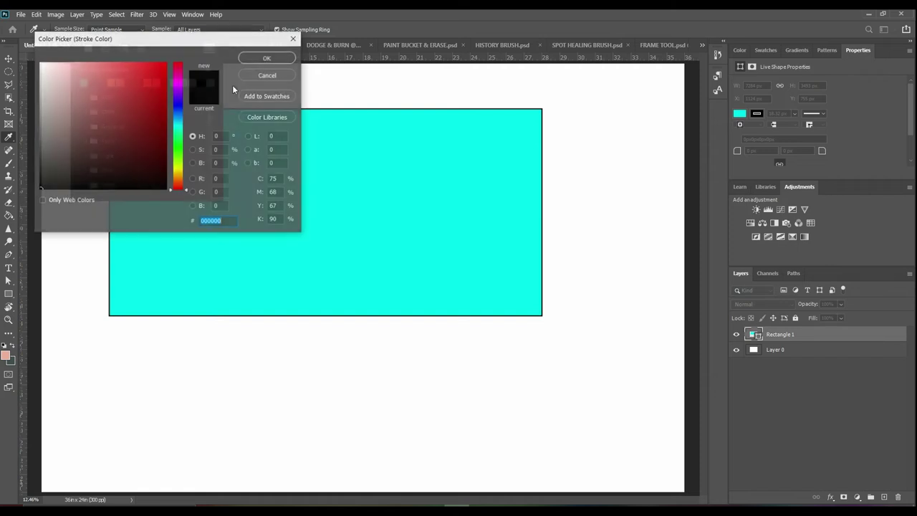
text(ff0000)
click(277, 61)
click(249, 77)
Thicken the red border to 92.01 px
click(394, 136)
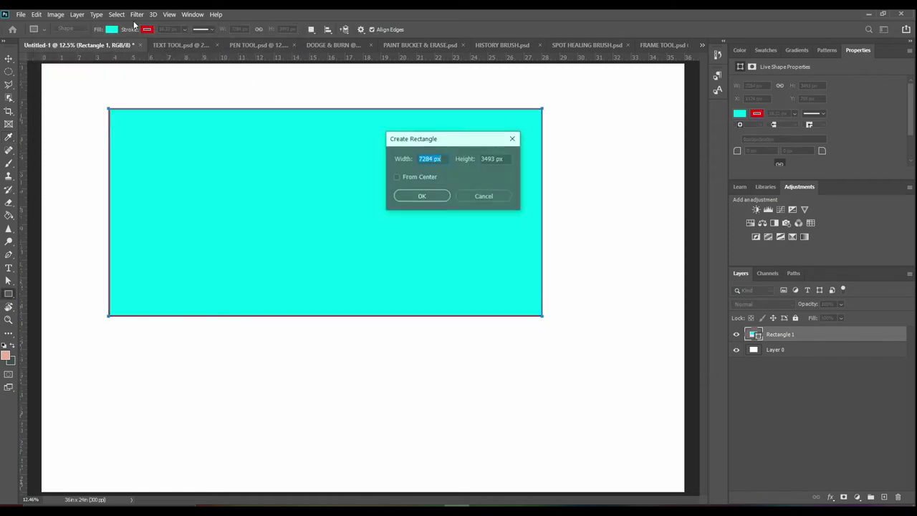
click(472, 192)
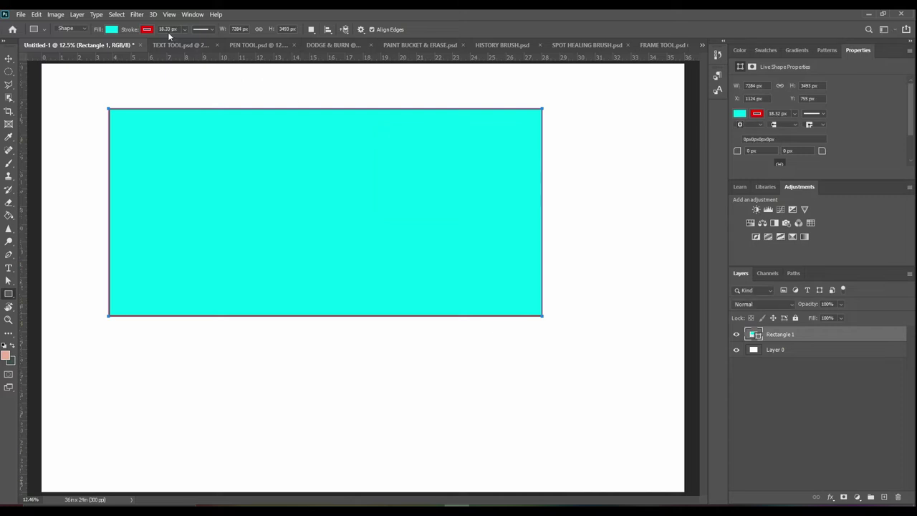
click(184, 30)
drag(188, 40, 199, 41)
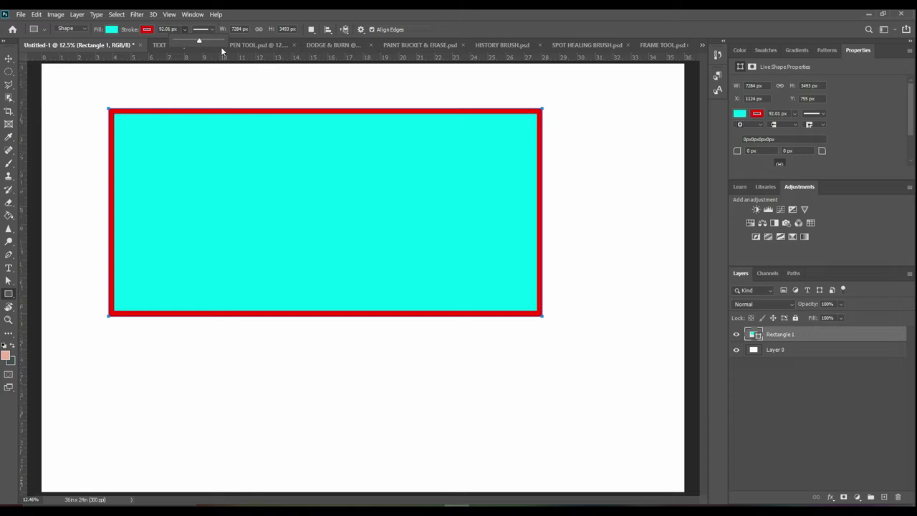
Change the red 92.01 px border from solid to the dotted line style
click(205, 28)
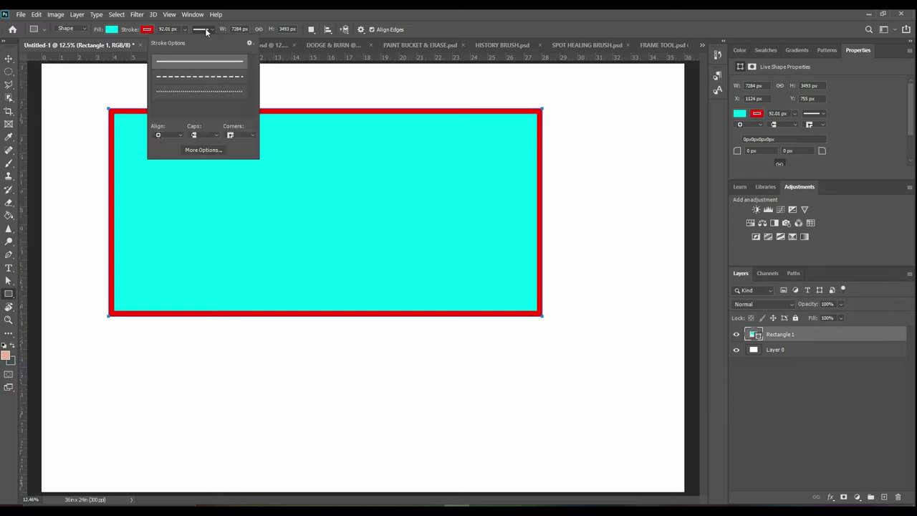
click(208, 77)
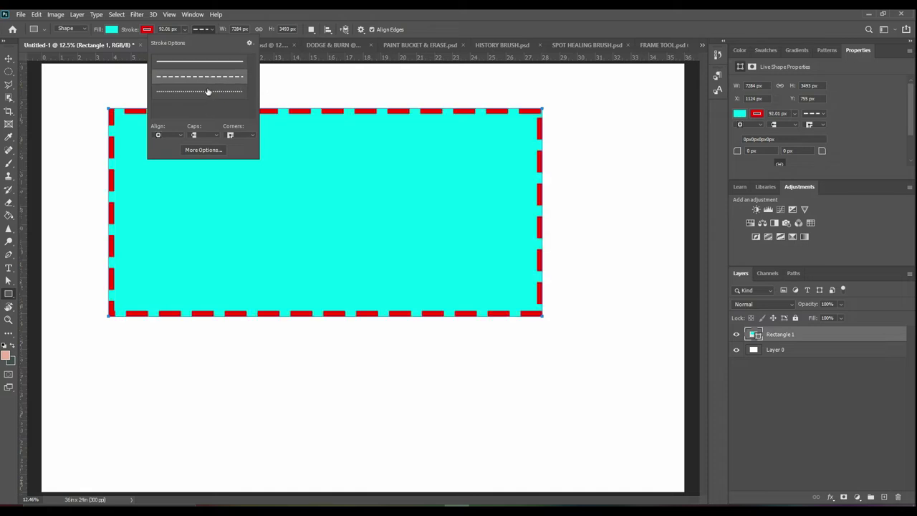
click(204, 91)
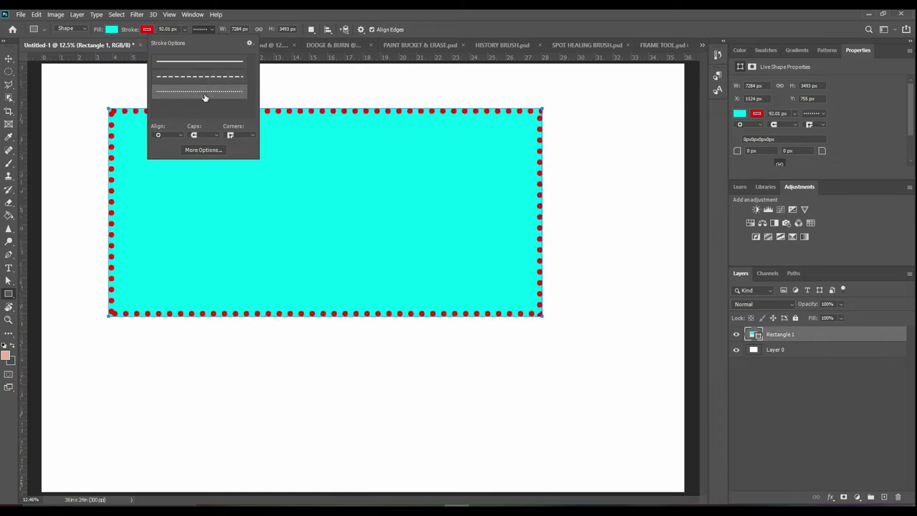
click(213, 29)
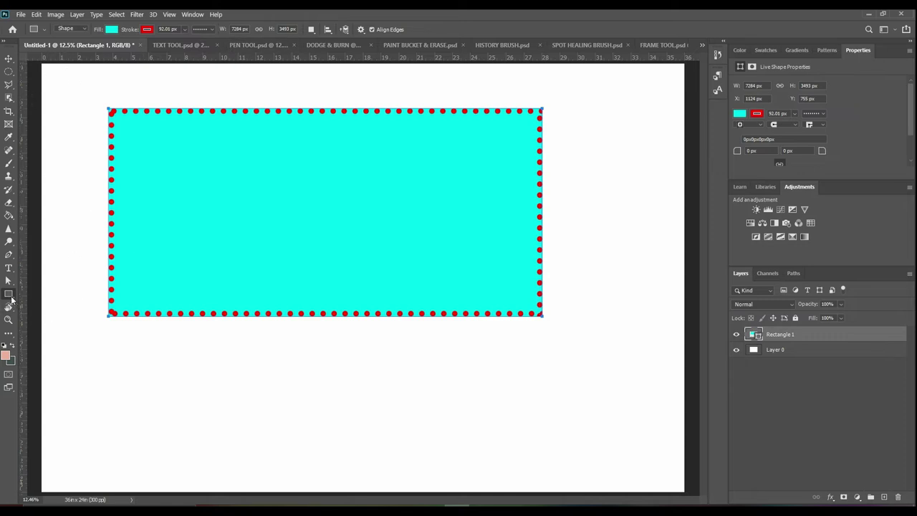
right_click(9, 295)
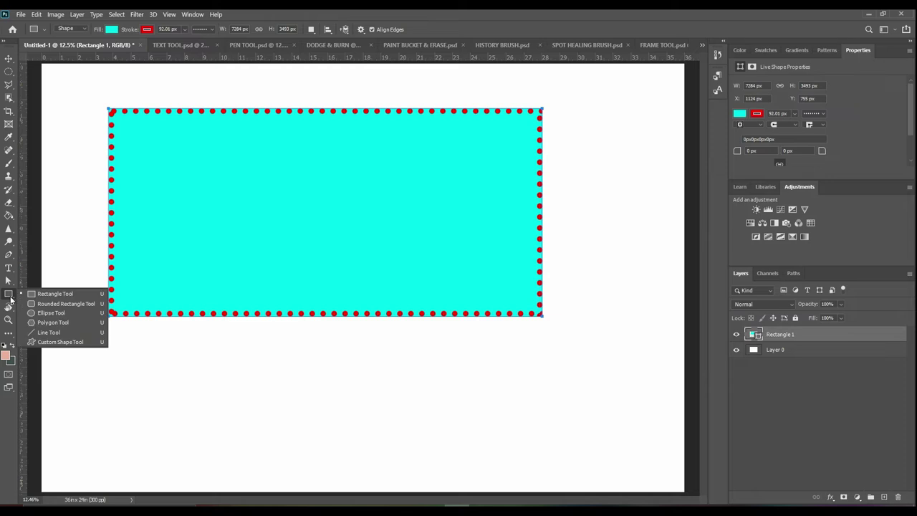
Draw a cyan, red-dotted square, Rectangle 2, below the large rectangle
click(54, 293)
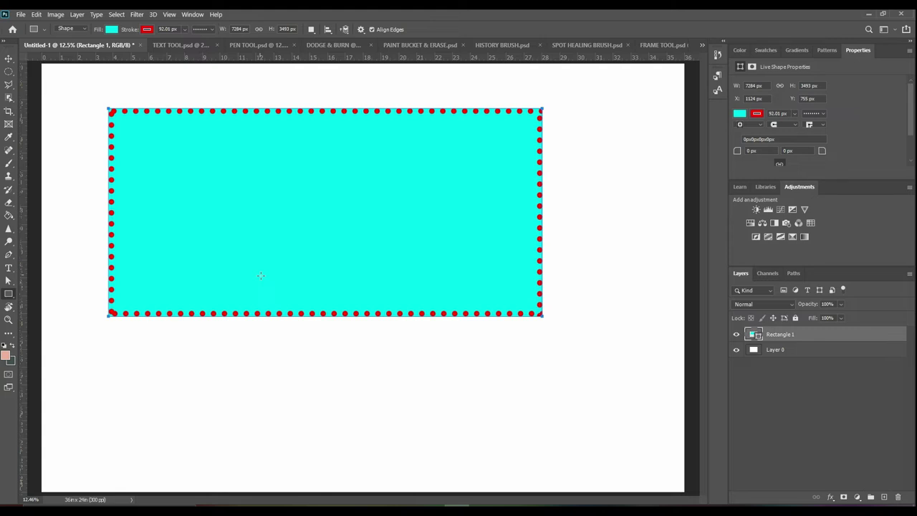
drag(261, 346, 391, 460)
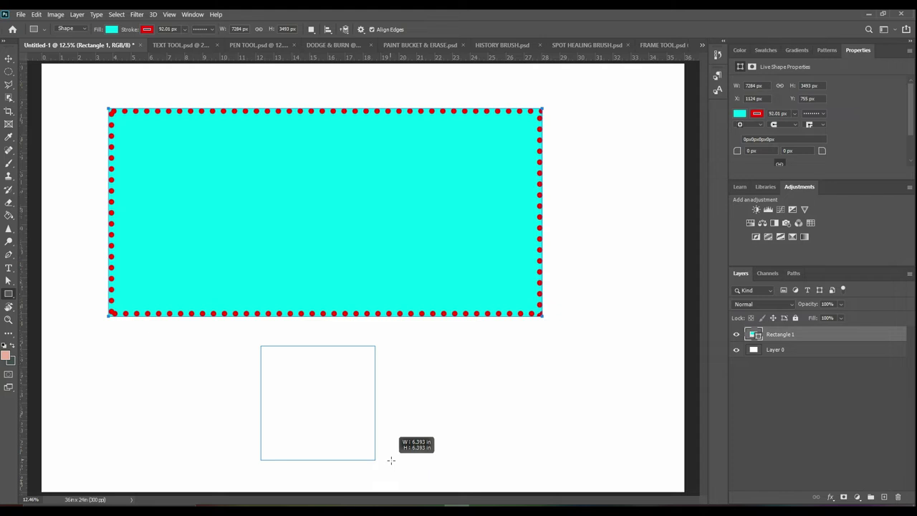
drag(390, 460, 391, 461)
drag(391, 461, 391, 461)
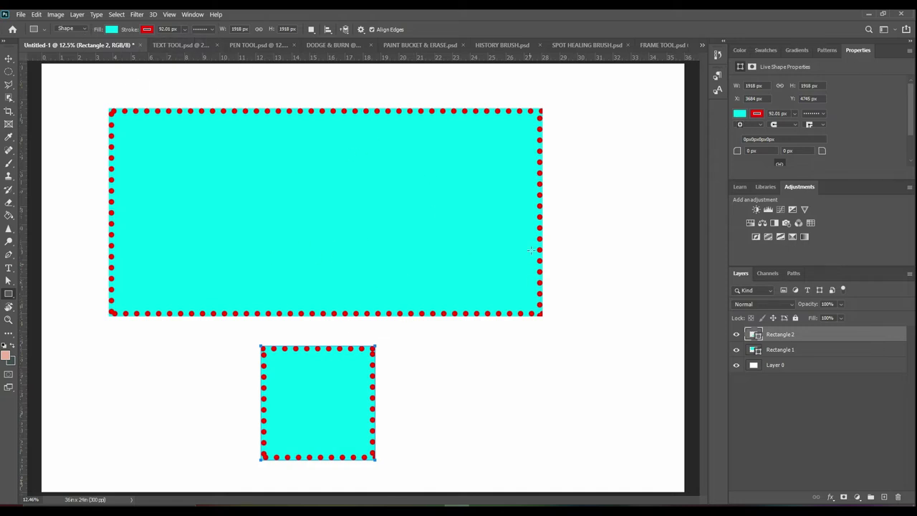
Draw a matching circle, Ellipse 1, to the right of the square
right_click(9, 294)
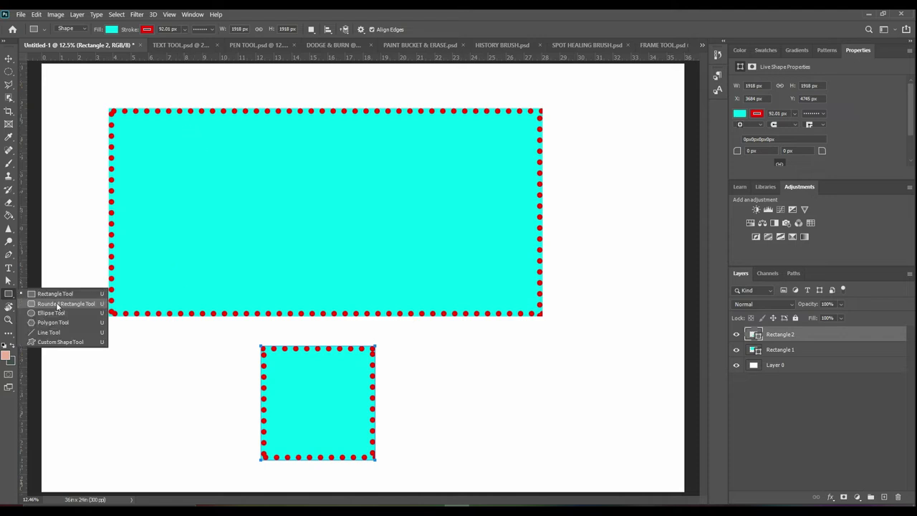
click(58, 313)
mouse_move(422, 355)
mouse_down()
mouse_move(554, 465)
mouse_move(481, 442)
mouse_move(537, 432)
mouse_move(589, 370)
mouse_move(576, 442)
mouse_move(501, 425)
mouse_move(518, 451)
mouse_up()
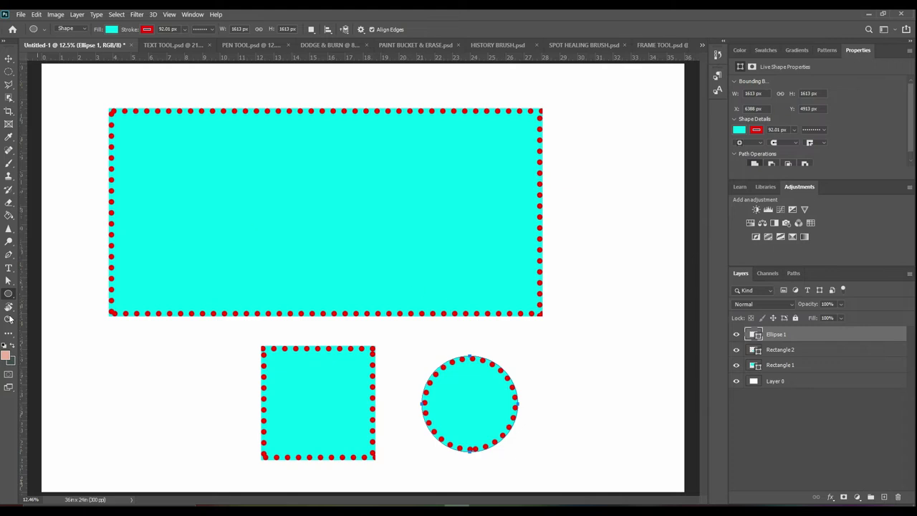
click(9, 282)
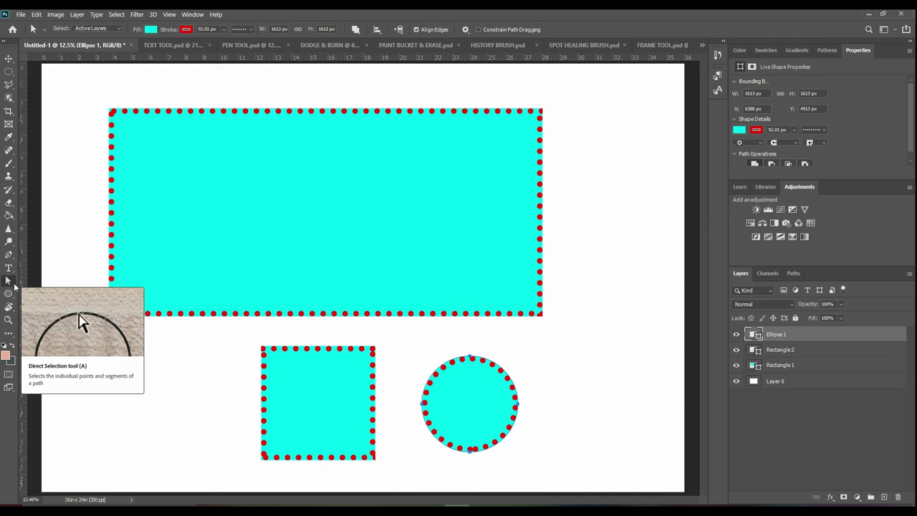
Select the large rectangle's layer and set the Path Selection tool to whole paths
click(375, 227)
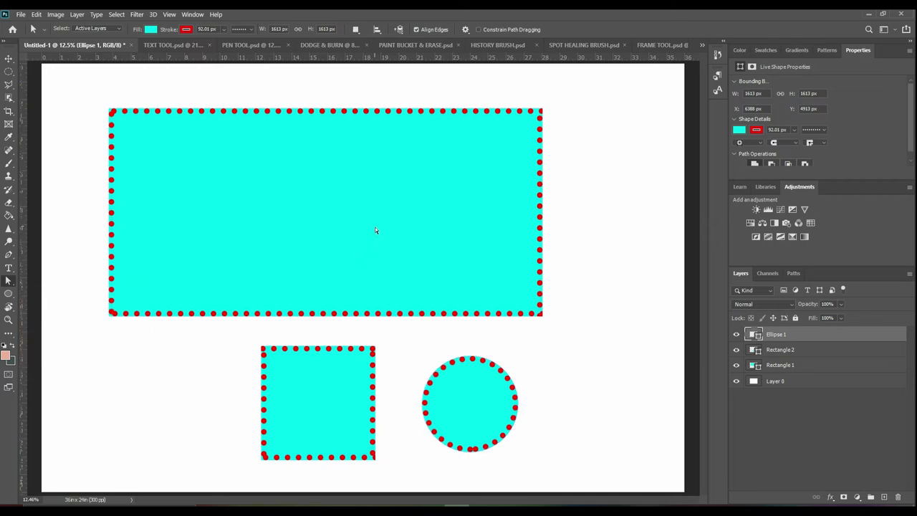
click(13, 285)
click(61, 291)
click(8, 59)
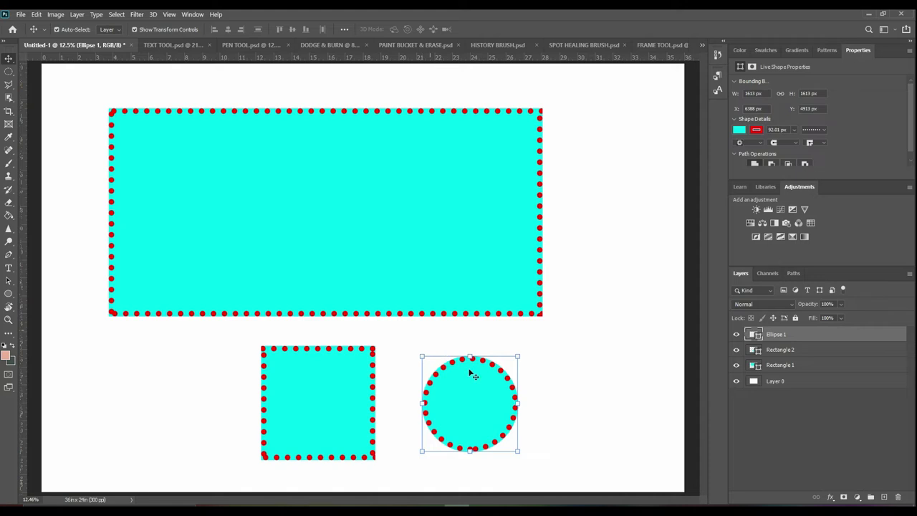
click(273, 374)
click(182, 243)
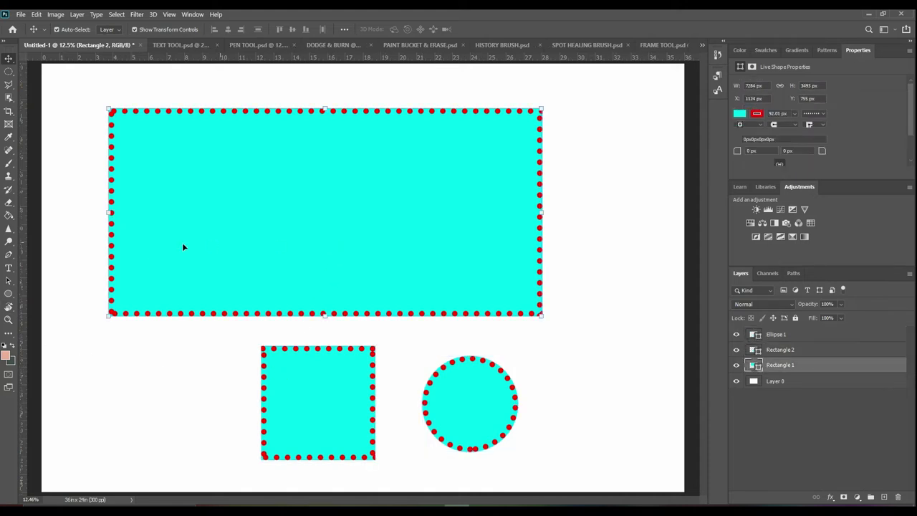
click(13, 284)
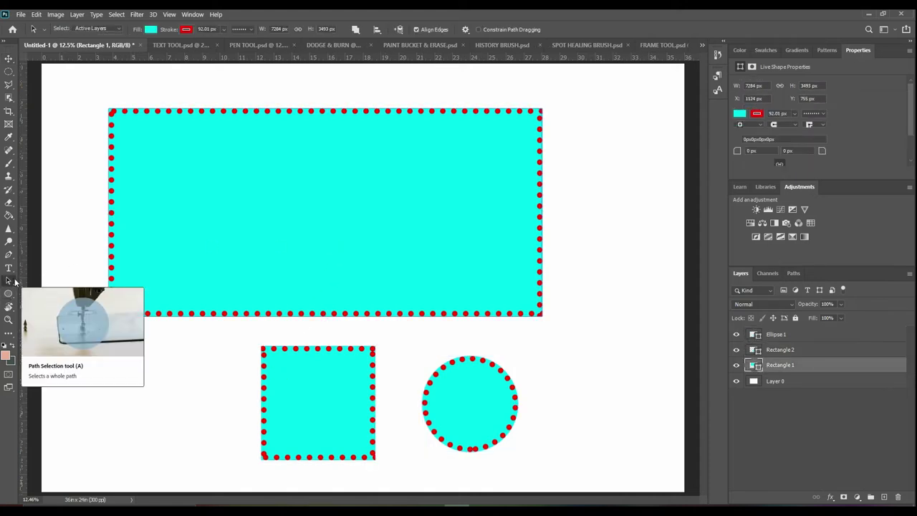
right_click(13, 286)
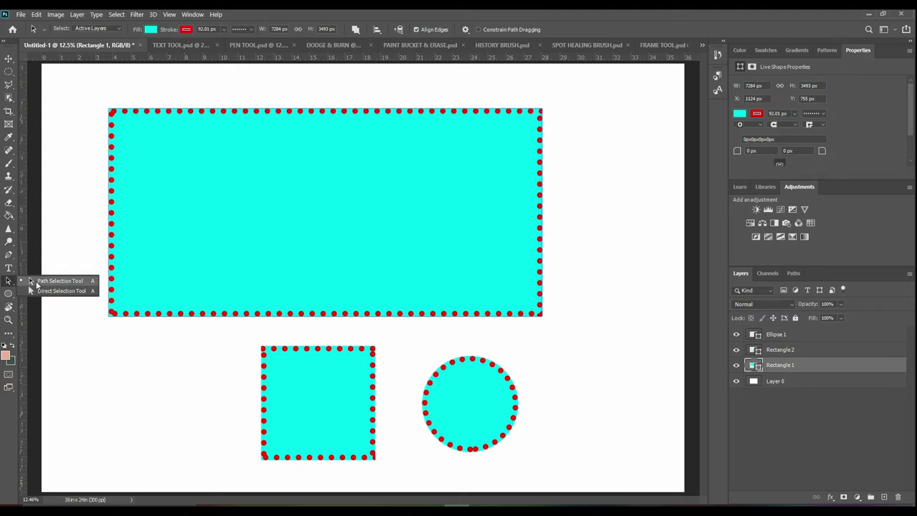
click(37, 283)
Drag Rectangle 1 around the canvas and drop it at about X 1004, Y 602
drag(319, 219, 450, 249)
drag(485, 295, 352, 220)
drag(339, 396, 262, 375)
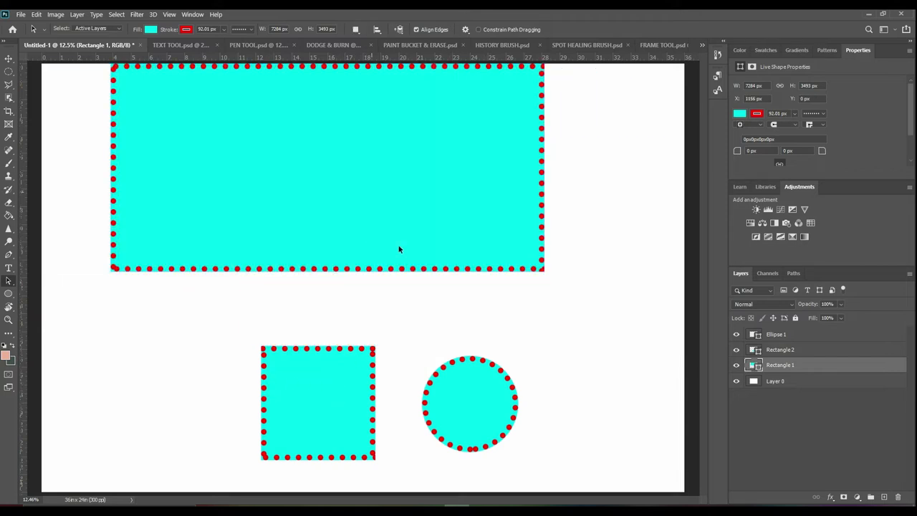
click(817, 351)
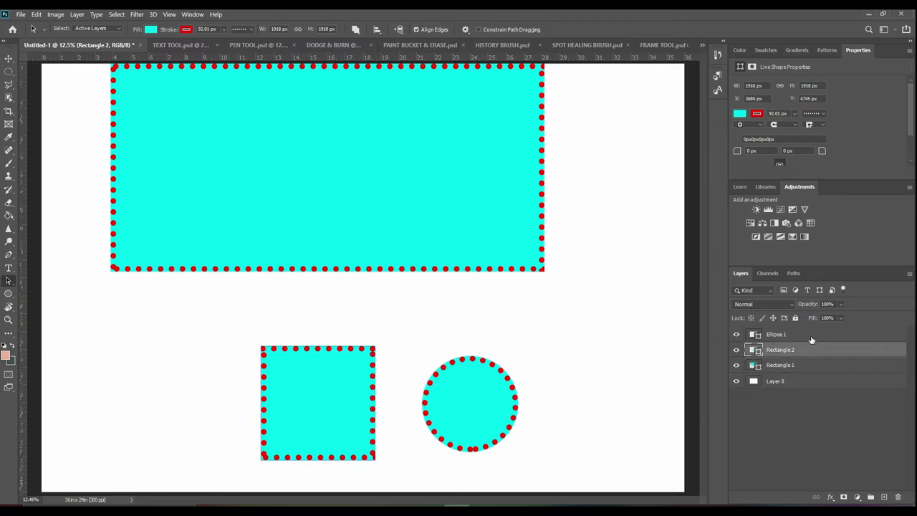
click(812, 336)
click(814, 366)
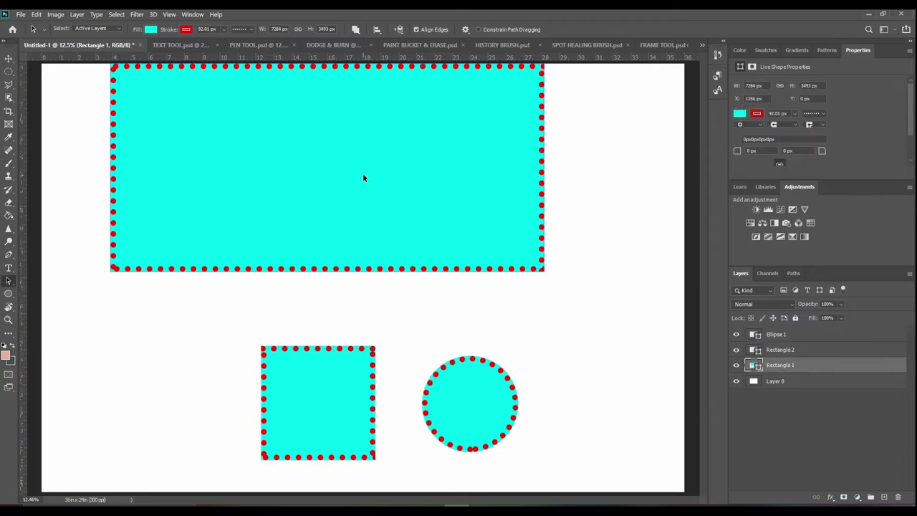
drag(224, 195, 214, 230)
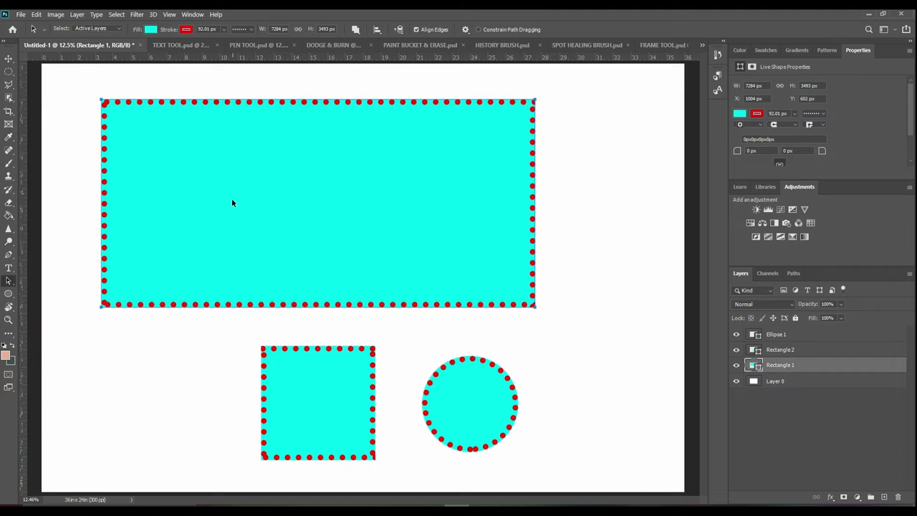
drag(8, 281, 58, 292)
drag(12, 283, 12, 283)
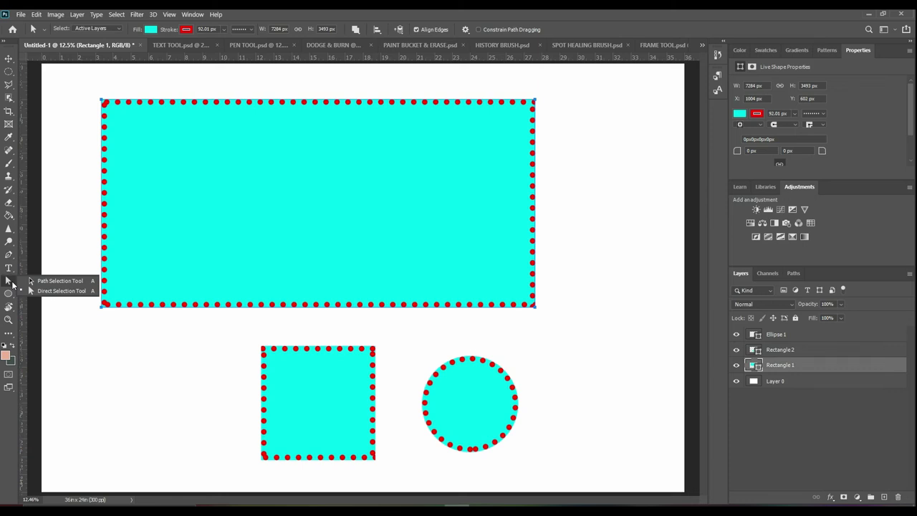
Drag the rectangle's anchors into a slanted parallelogram, accepting the path conversion, then view TEXT TOOL.psd
key(shift+a)
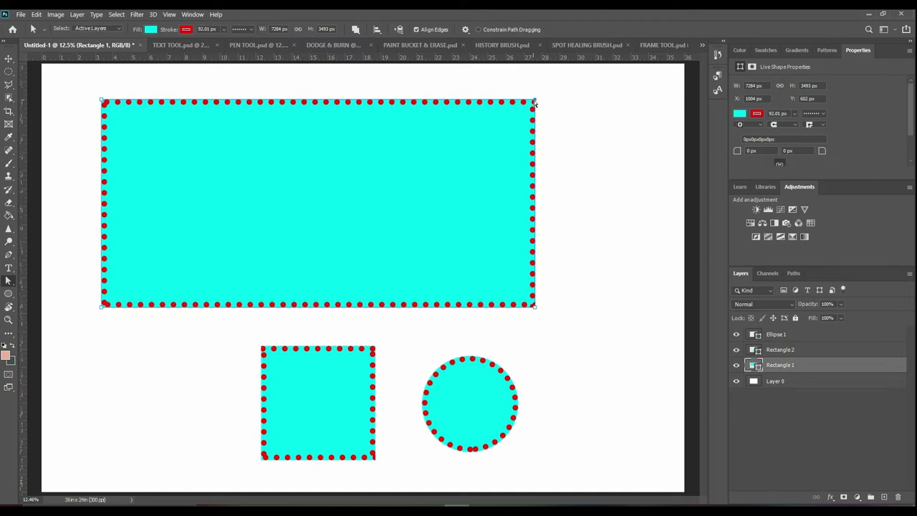
drag(534, 102, 654, 77)
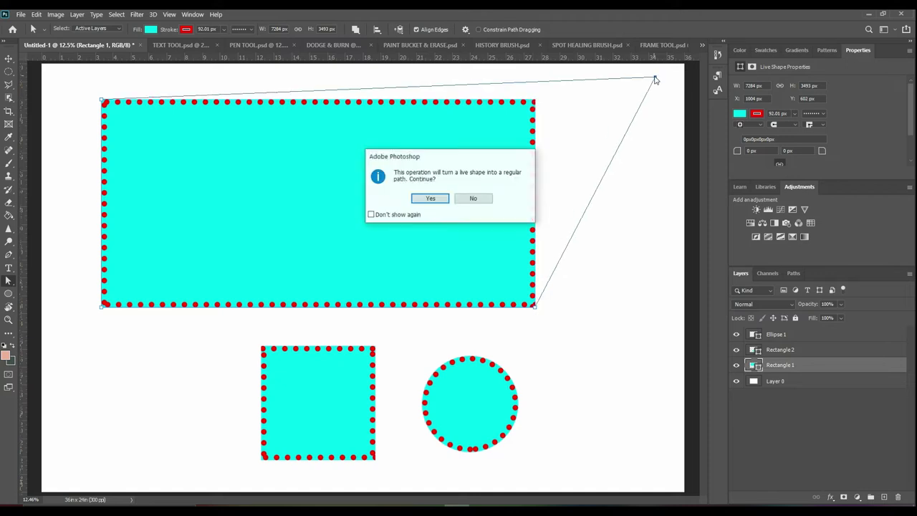
click(430, 199)
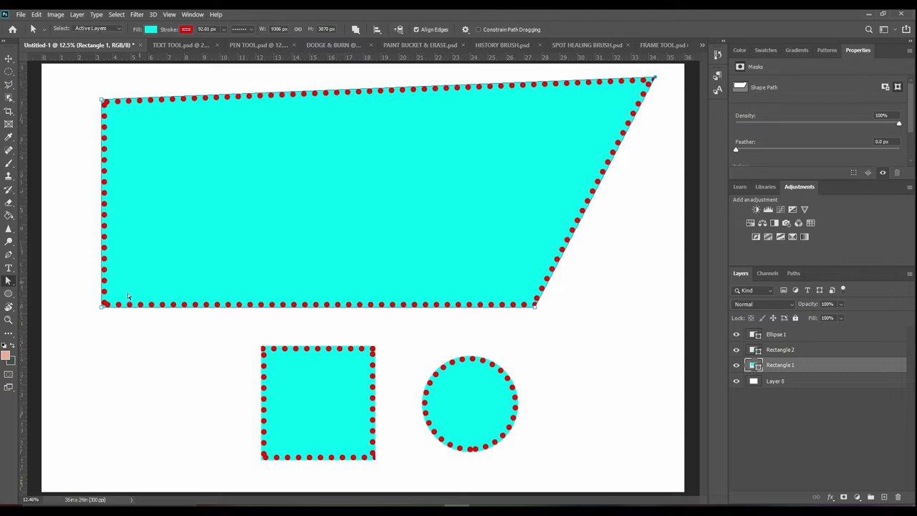
drag(102, 305, 148, 297)
drag(69, 135, 458, 146)
drag(536, 309, 342, 306)
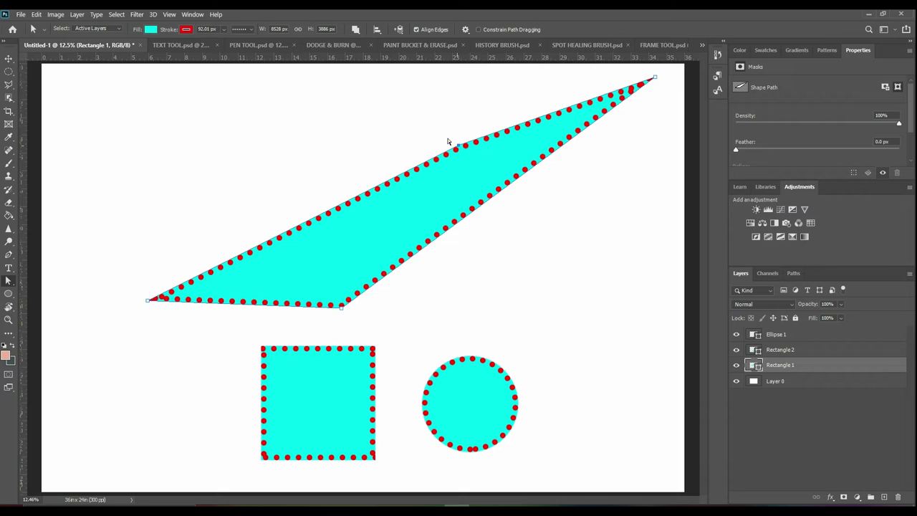
drag(448, 141, 388, 114)
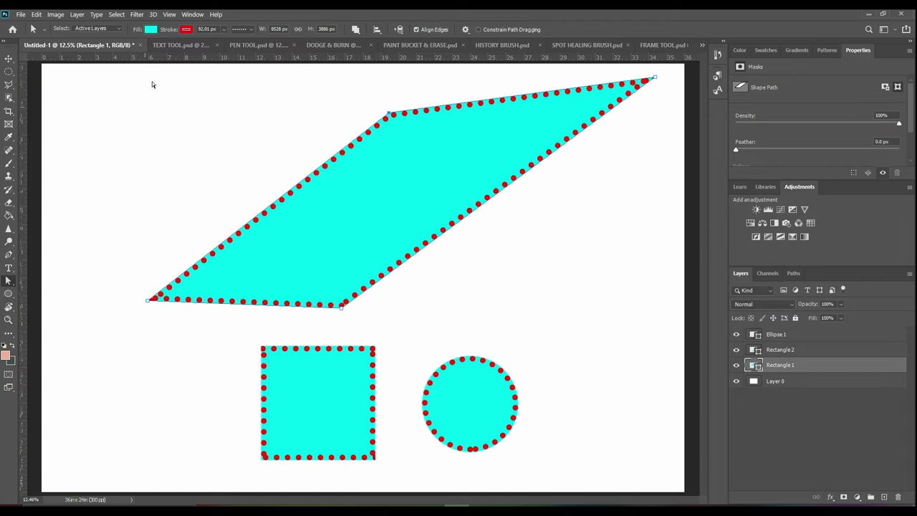
click(172, 46)
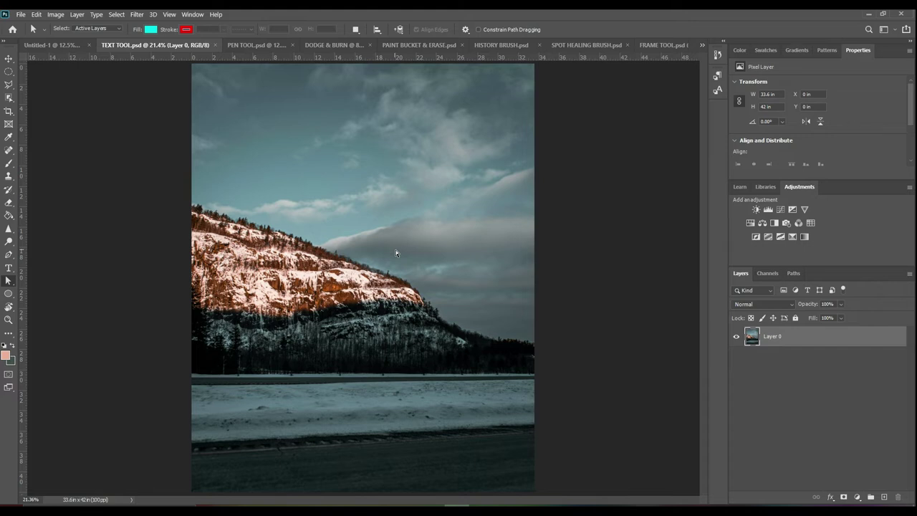
Create a Horizontal Type layer in the mountain photo's sky and select all its text
click(10, 269)
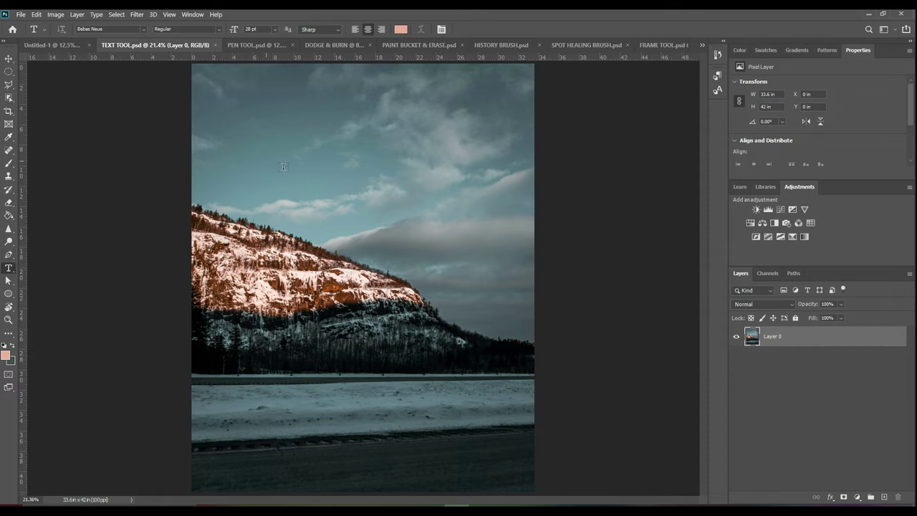
click(306, 188)
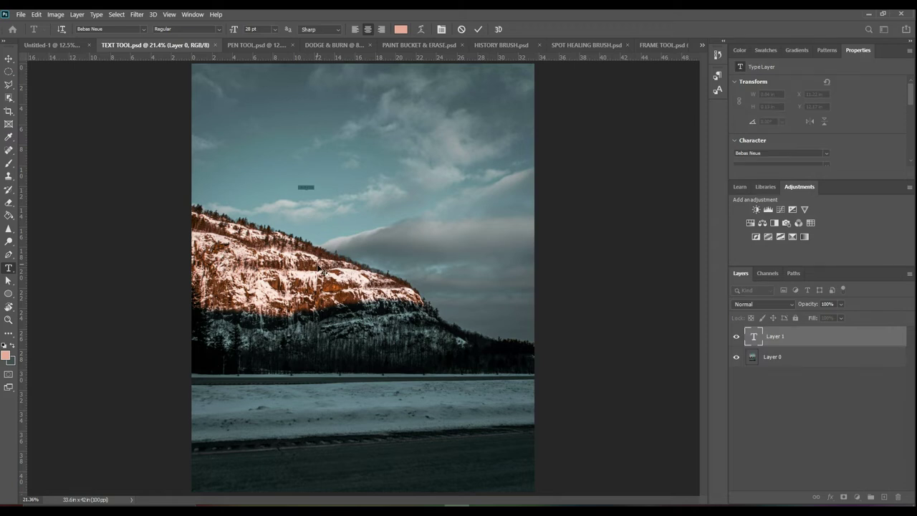
key(ctrl+a)
click(142, 28)
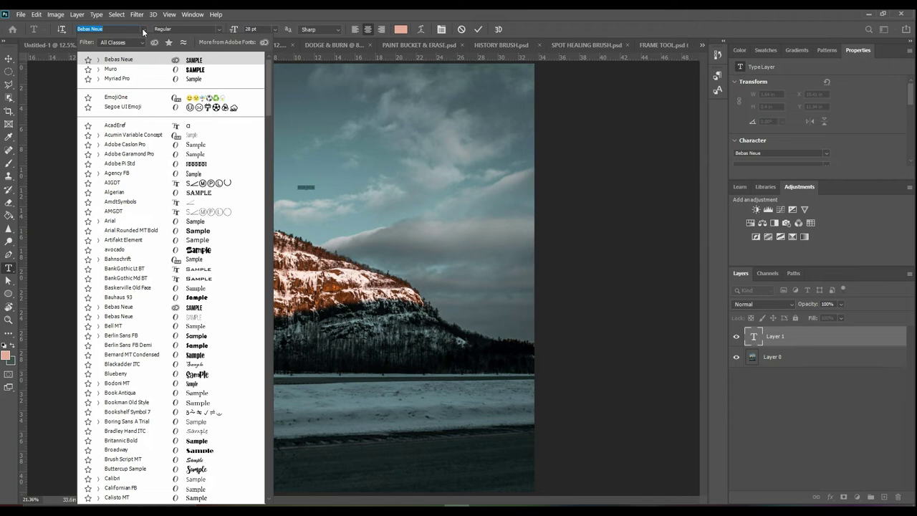
Keep Bebas Neue Regular and enlarge the text from 72 pt to 368 pt
click(218, 28)
click(218, 28)
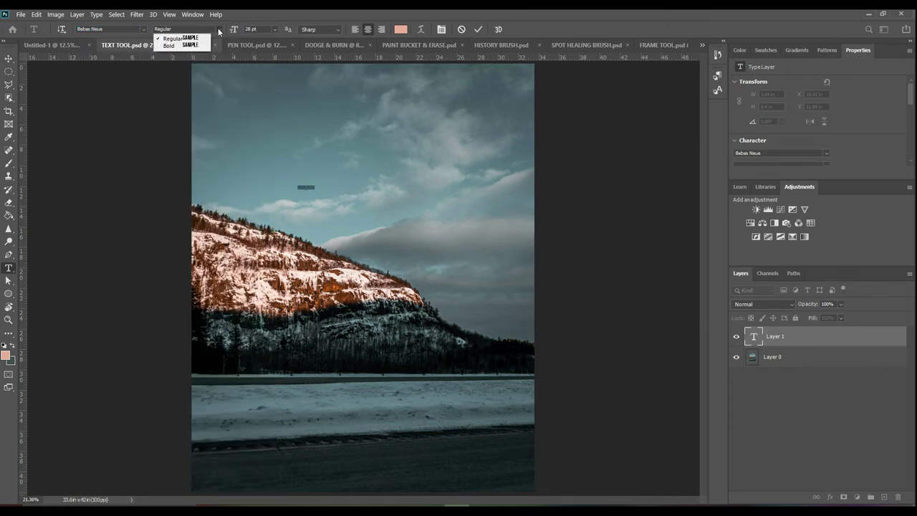
click(217, 28)
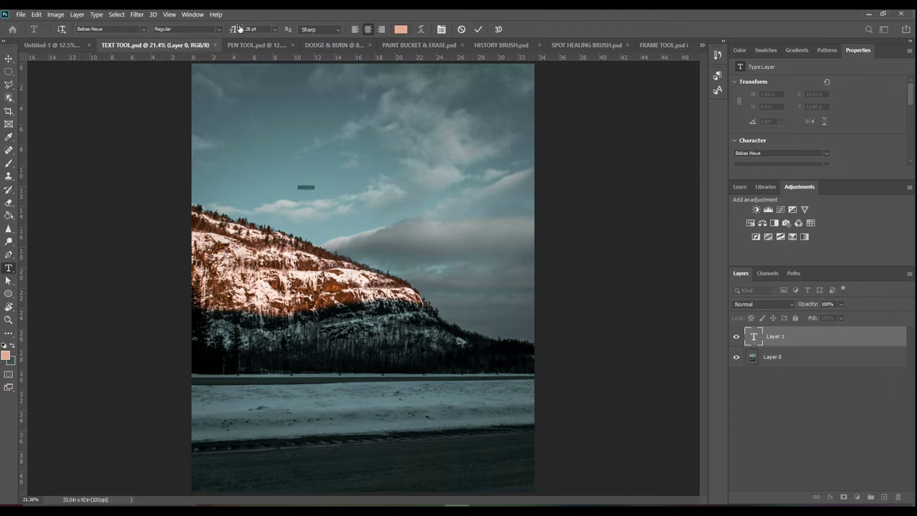
click(277, 27)
click(267, 158)
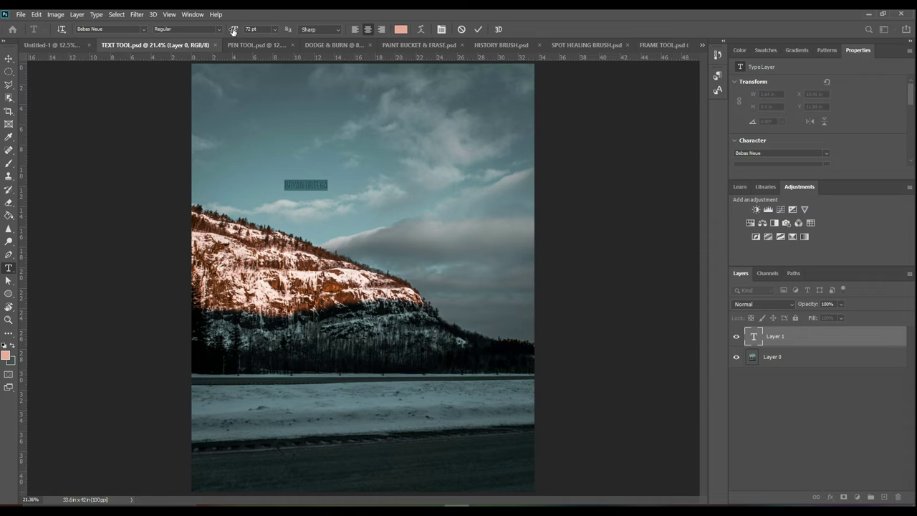
drag(232, 30, 381, 56)
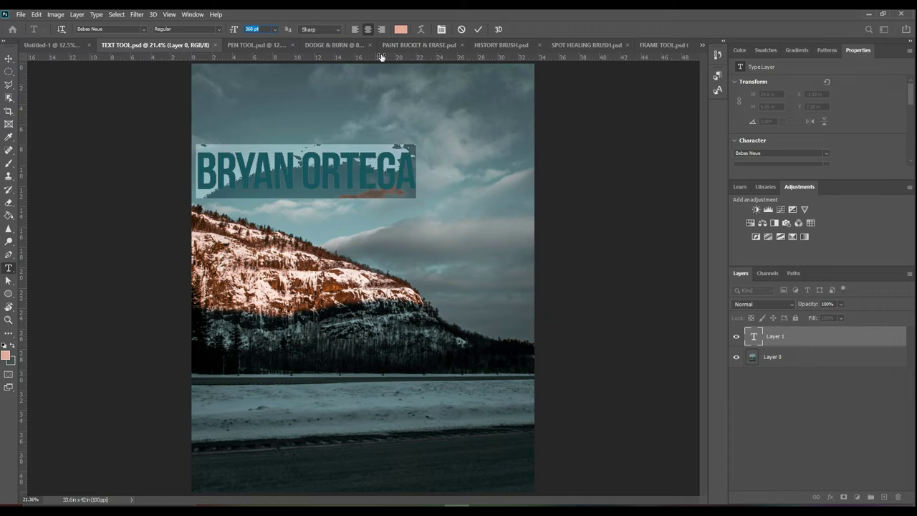
Commit the headline and move it to the centre of the sky
click(9, 58)
drag(304, 172, 357, 171)
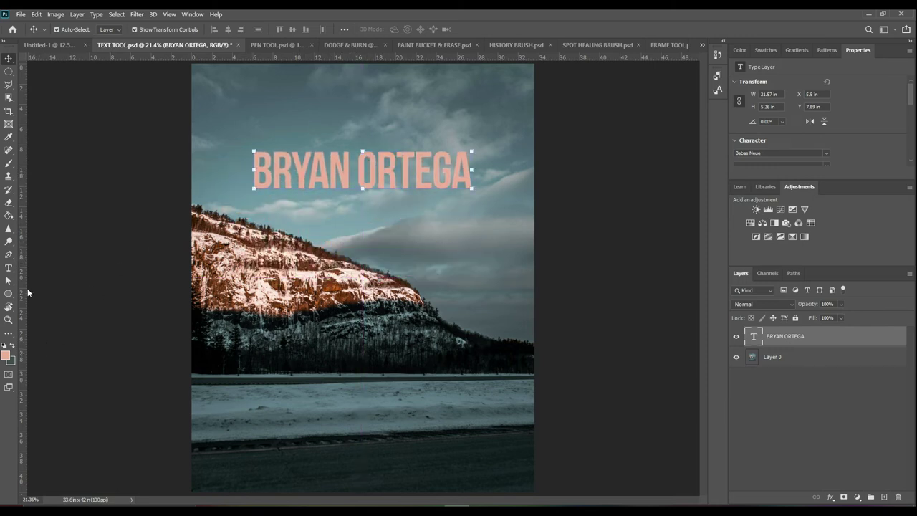
click(9, 267)
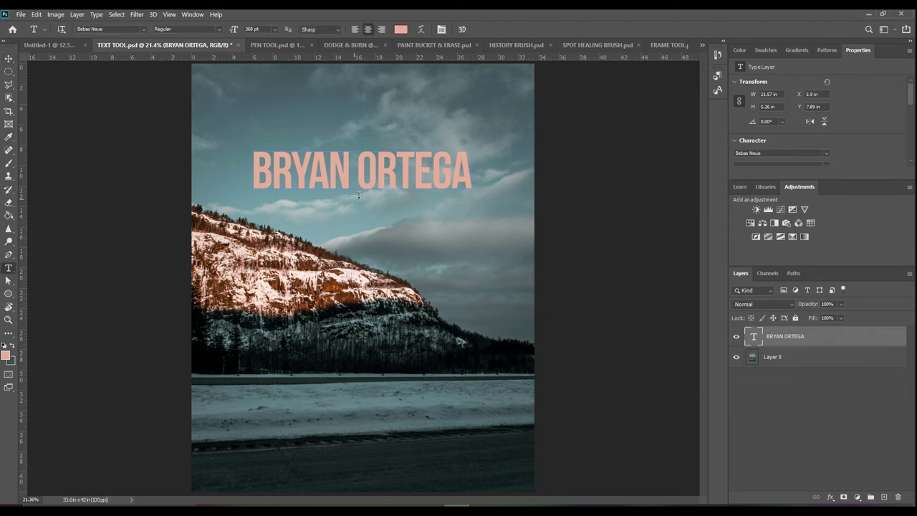
Colour the headline text red (ff0000)
click(393, 171)
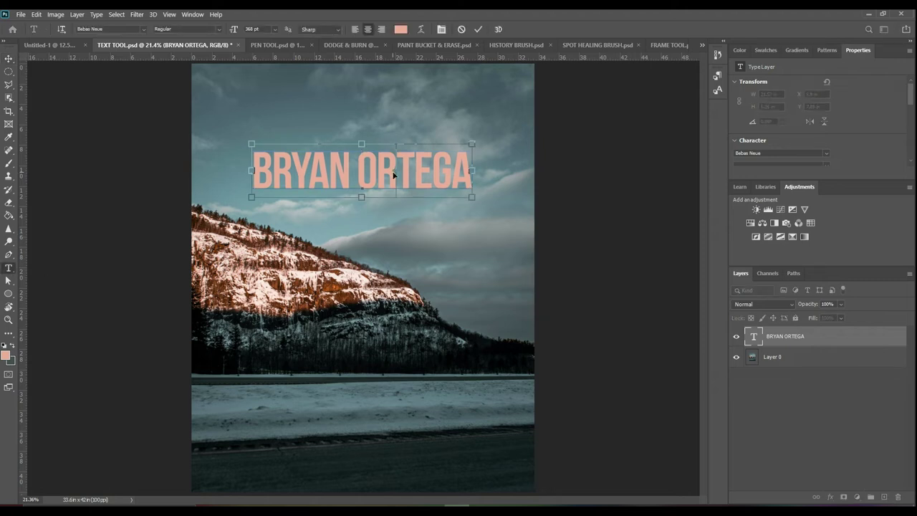
key(ctrl+a)
click(399, 29)
text(ff0000)
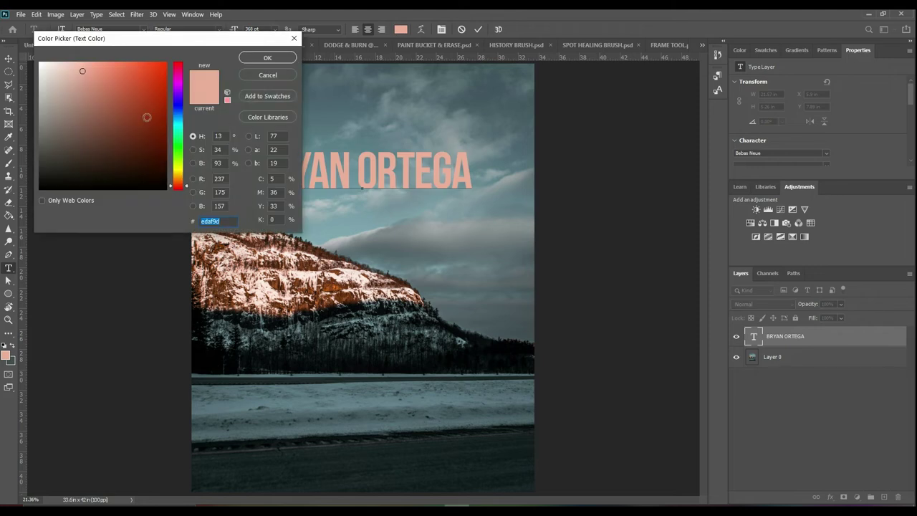
key(Return)
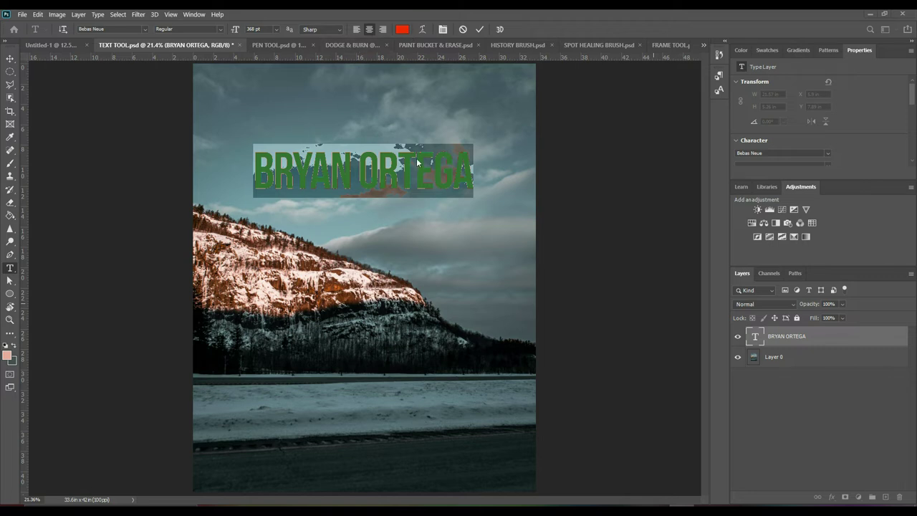
Add new headline lines reading 'IS RECORDING A VIDEO' and 'HOTOSHOP'
click(468, 167)
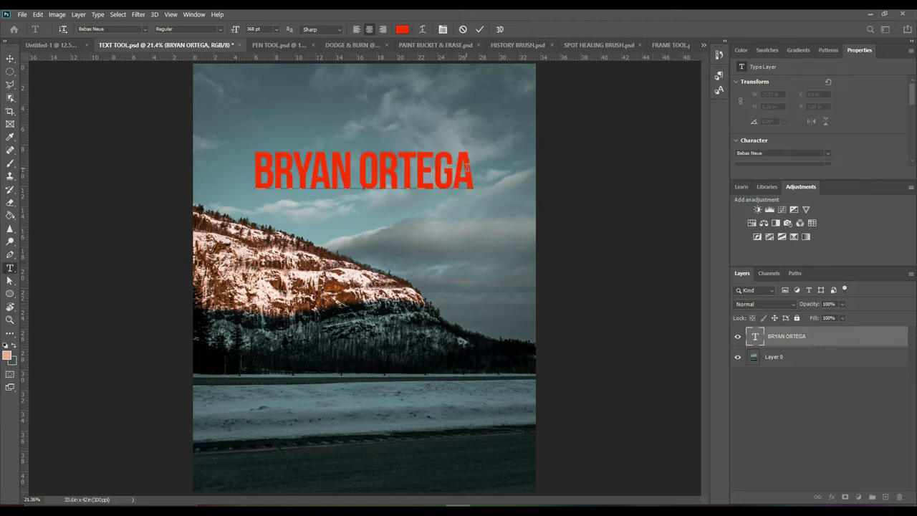
key(Return)
text(IS RECORDING A VIDEO)
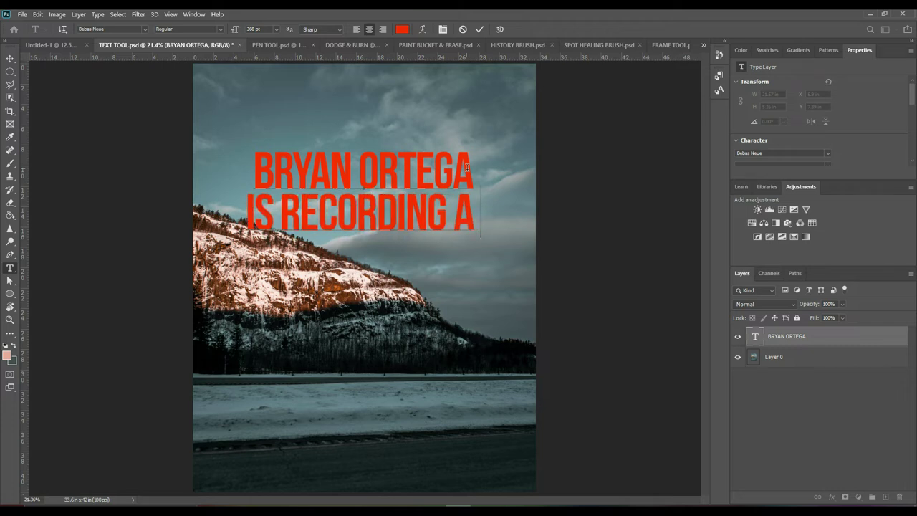
text(HOTOSHOP)
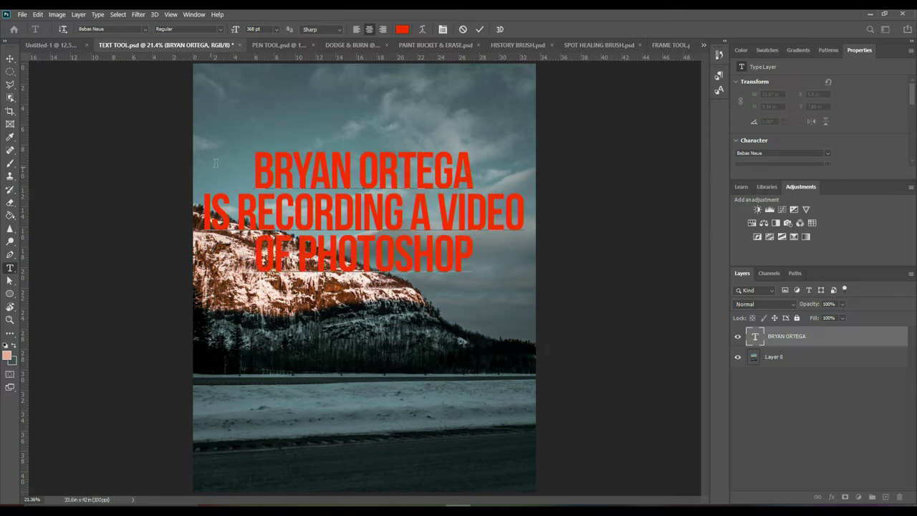
Left-align the whole headline paragraph, commit it, and move it toward the upper left
key(ctrl)
key(ctrl+a)
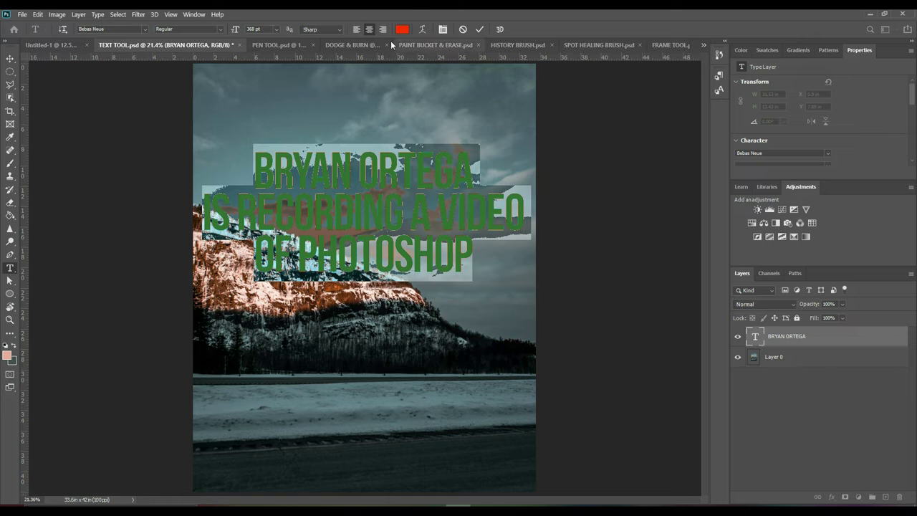
click(358, 29)
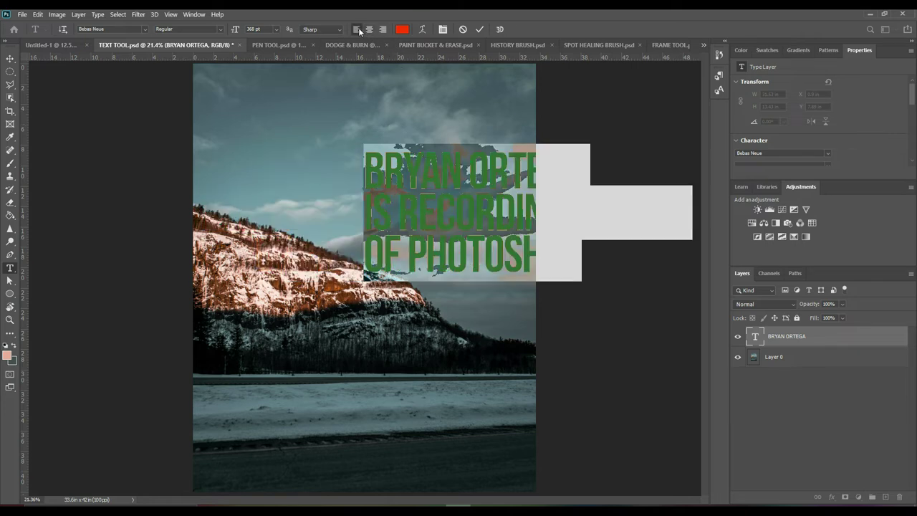
click(10, 58)
drag(454, 168, 305, 154)
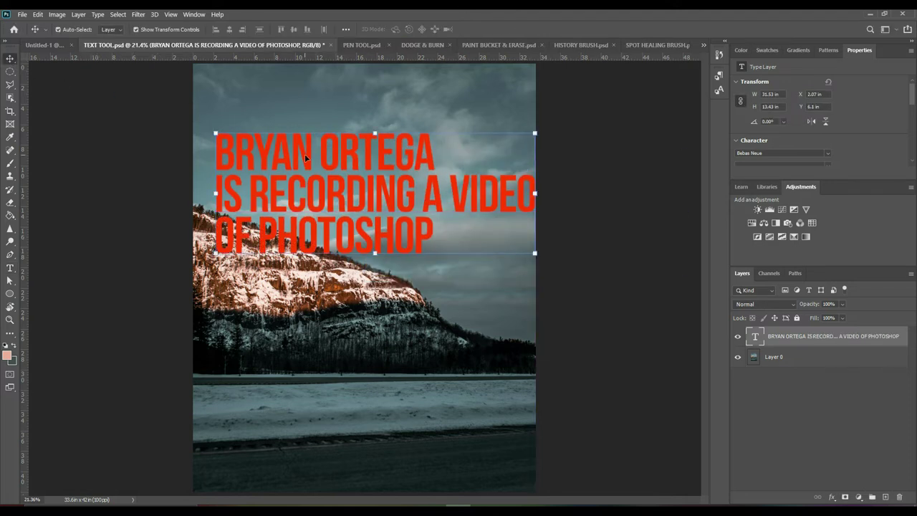
Try right alignment, settle on Center Text, commit, and nudge the headline into place
double_click(360, 232)
click(384, 29)
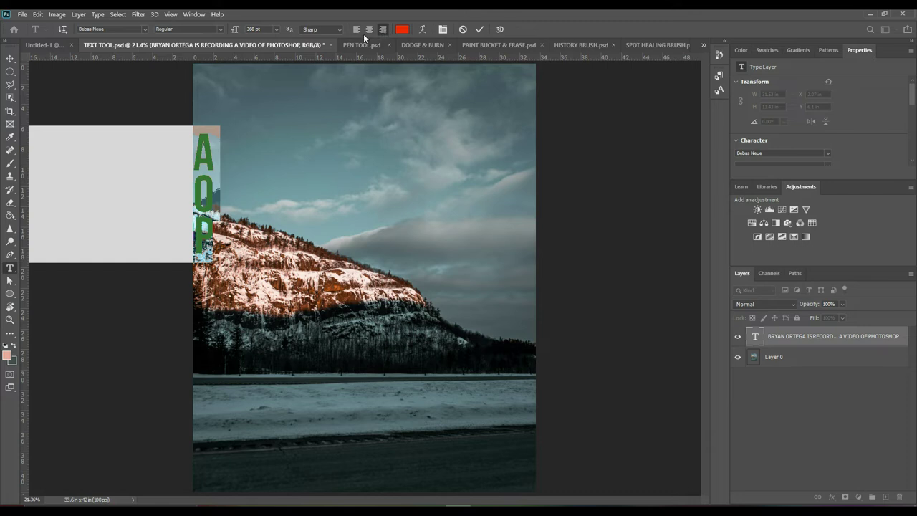
click(368, 29)
click(10, 58)
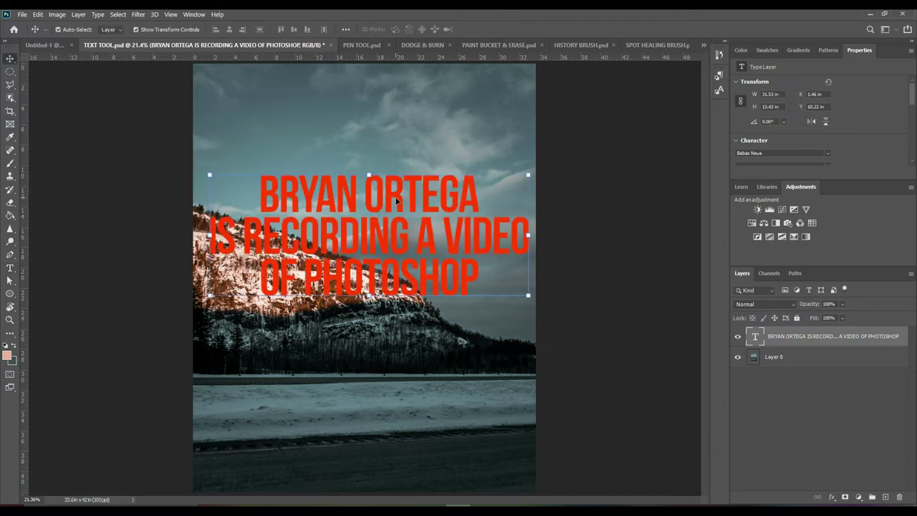
mouse_move(386, 203)
mouse_down()
mouse_move(373, 198)
mouse_move(382, 202)
mouse_up()
click(362, 45)
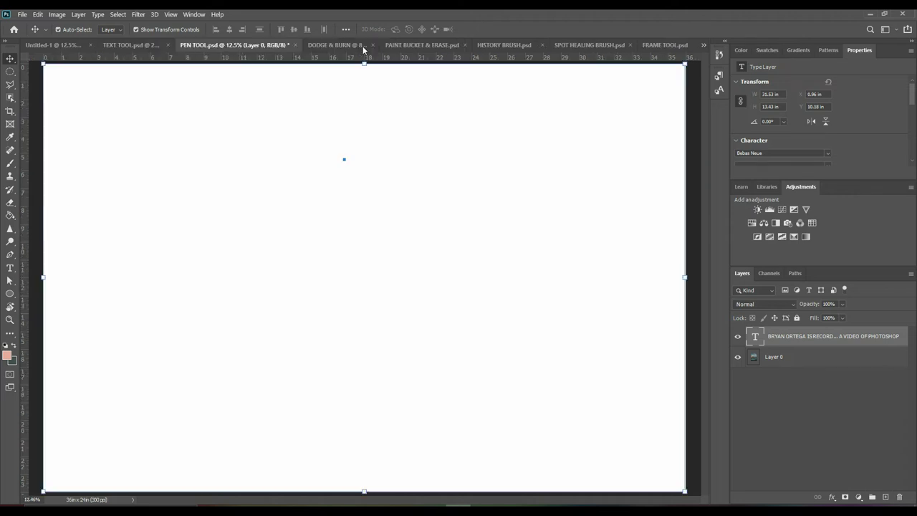
Draw a four-anchor closed straight-sided path with the Pen Tool, then undo back to one anchor
click(10, 254)
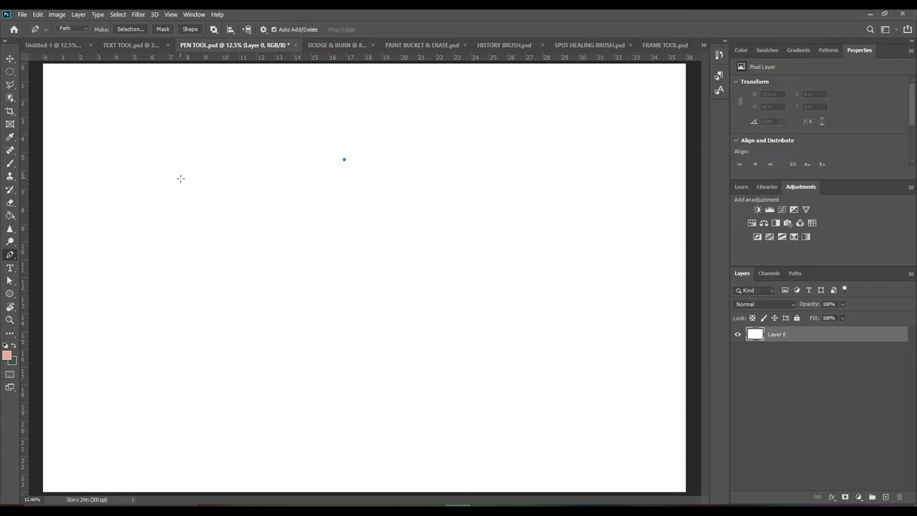
click(129, 126)
click(242, 317)
click(524, 359)
click(596, 120)
click(344, 159)
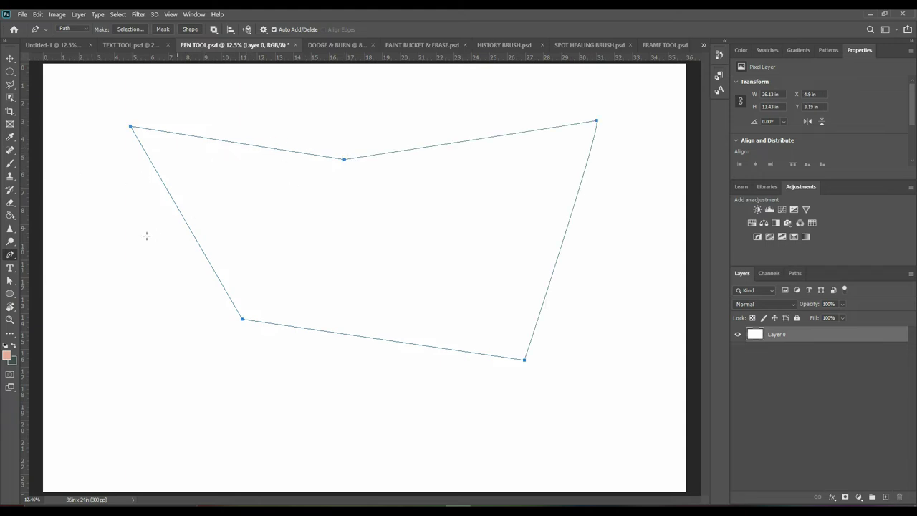
key(ctrl+z)
key(ctrl+z)
key(ctrl+z)
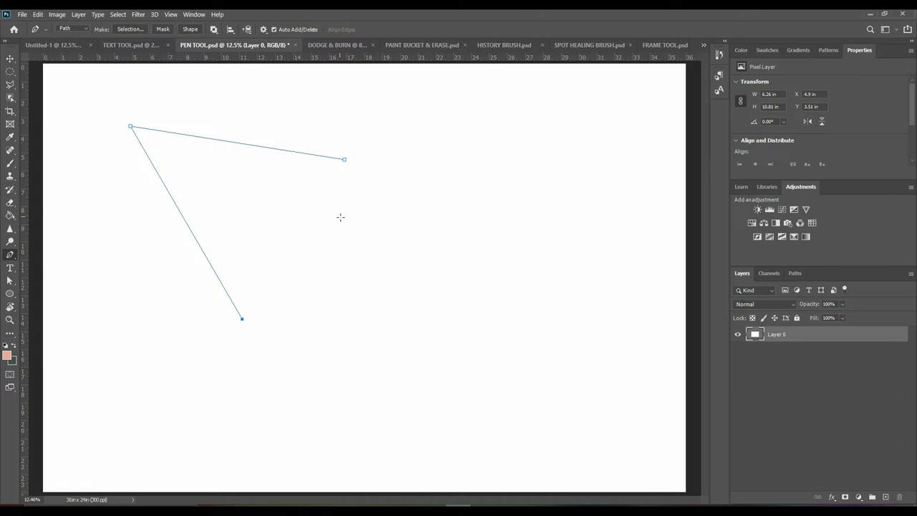
key(ctrl+z)
key(ctrl+z)
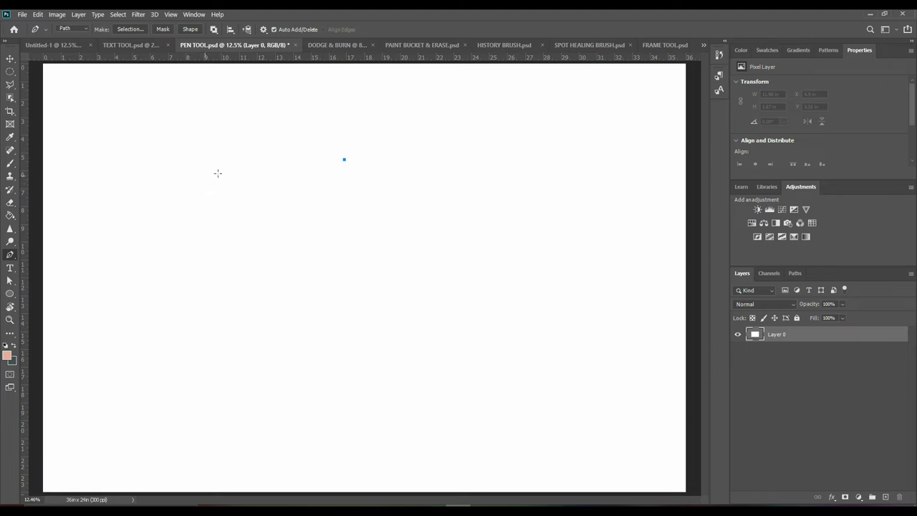
Draw a curved closed blob path with dragged handles, closing it at the start anchor
click(243, 154)
click(249, 278)
drag(250, 278, 302, 308)
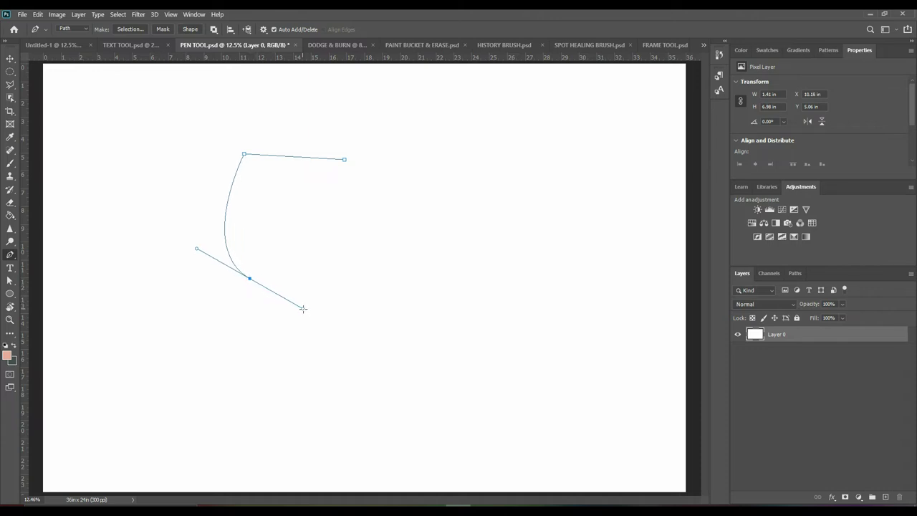
click(513, 310)
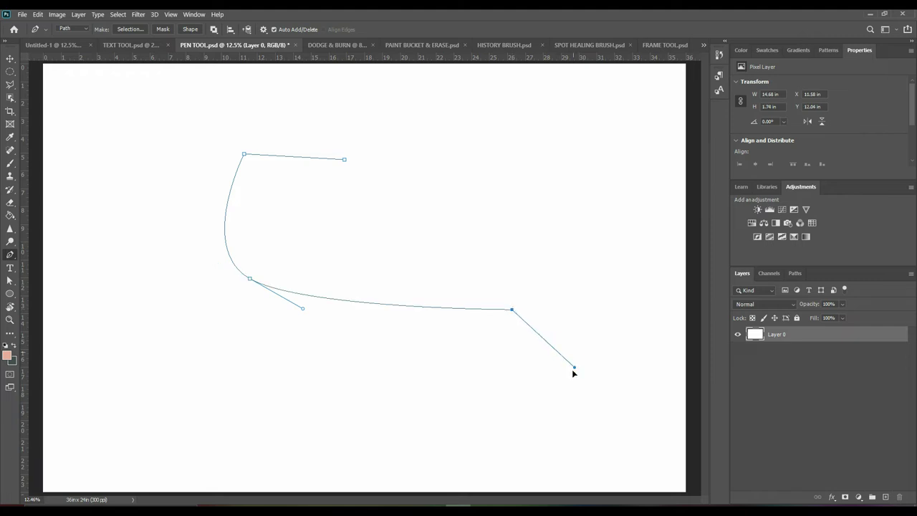
drag(607, 324, 636, 297)
drag(630, 168, 592, 143)
drag(518, 126, 482, 135)
drag(410, 159, 393, 160)
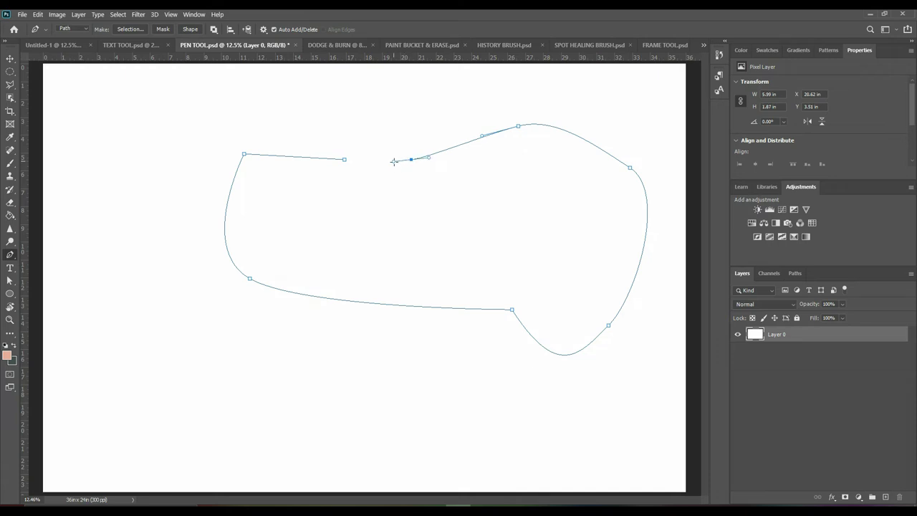
click(344, 159)
Switch to the Freeform Pen Tool and start a wavy freehand outline on the left
right_click(10, 255)
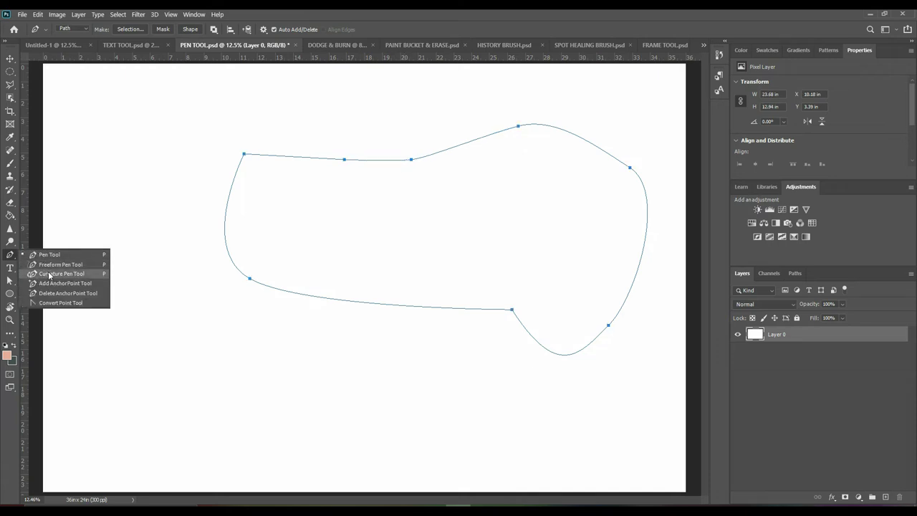
click(53, 266)
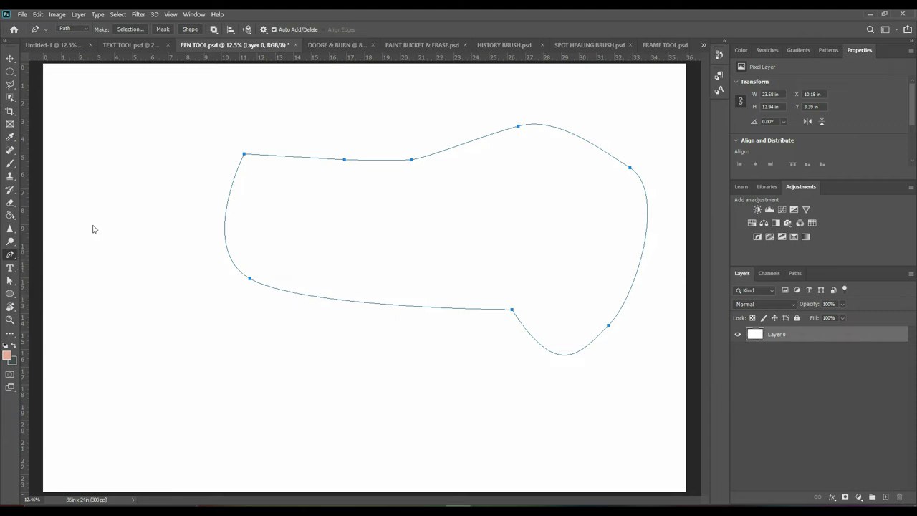
mouse_move(205, 90)
mouse_down()
mouse_move(138, 177)
mouse_move(179, 242)
mouse_move(129, 297)
mouse_move(119, 364)
mouse_move(205, 350)
mouse_move(319, 414)
mouse_move(337, 343)
mouse_move(379, 283)
mouse_move(367, 159)
mouse_move(301, 113)
mouse_move(208, 89)
mouse_up()
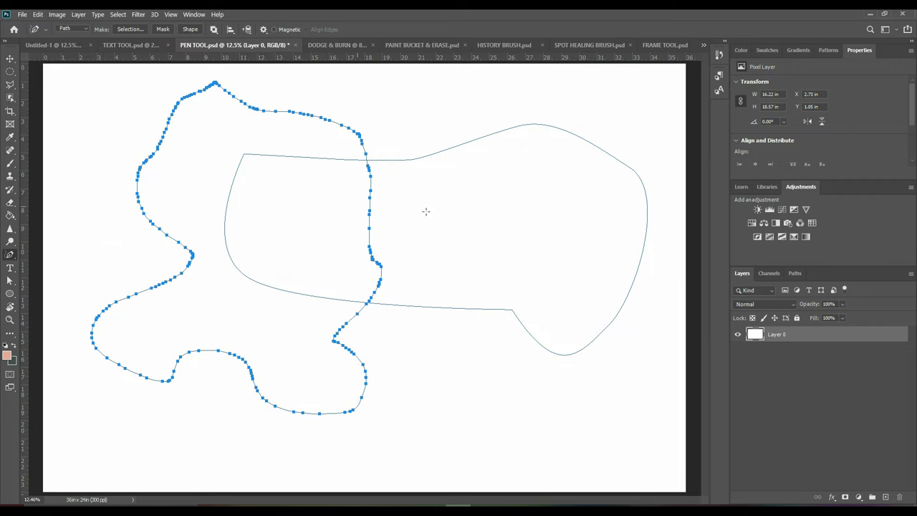
With the Curvature Pen Tool, place smooth points down the left, bottom and right sides
right_click(11, 256)
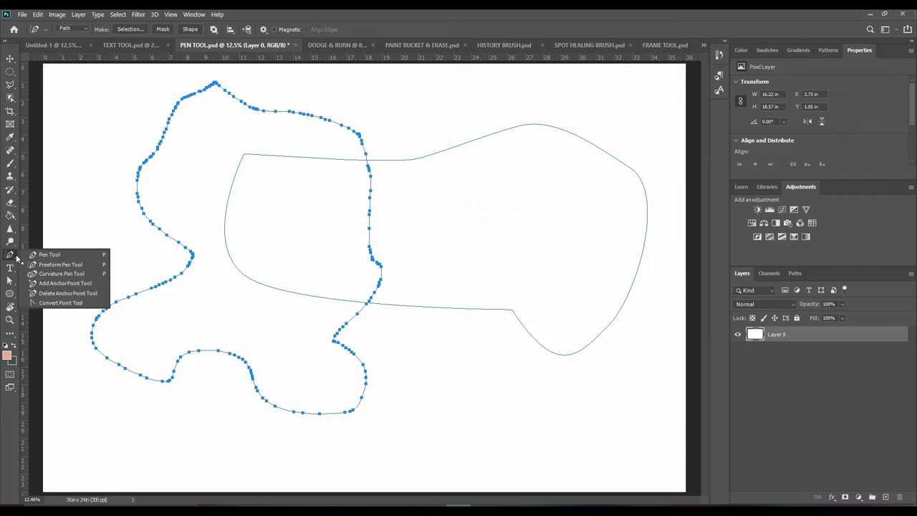
click(61, 274)
click(115, 147)
click(113, 302)
click(332, 351)
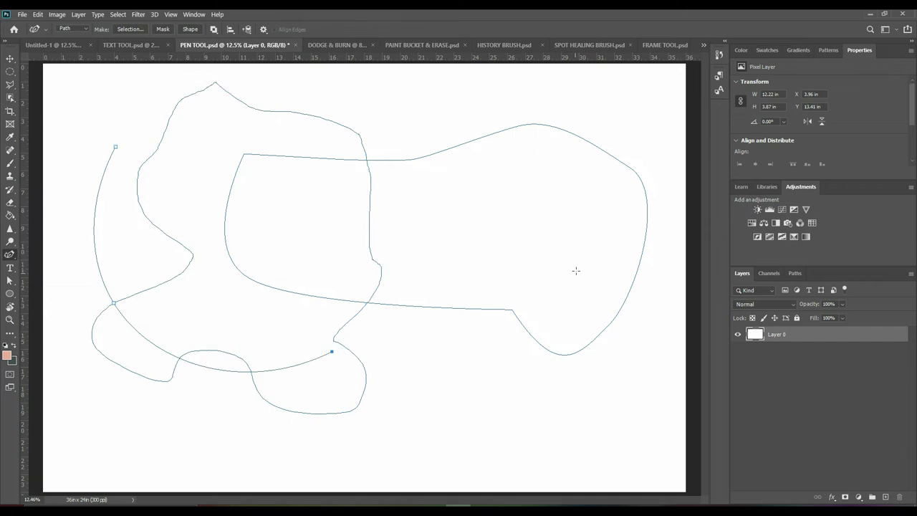
click(601, 301)
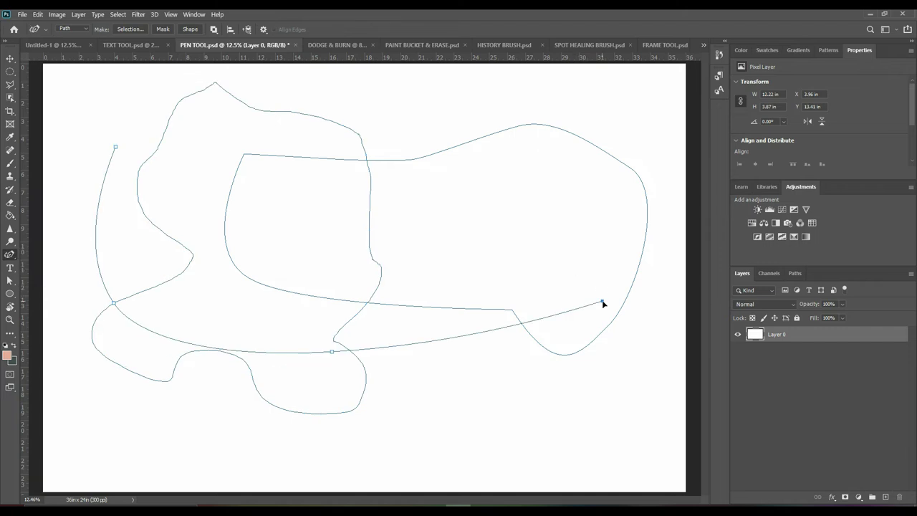
click(670, 124)
Extend the curve across the top and close the loop at its starting point
click(418, 122)
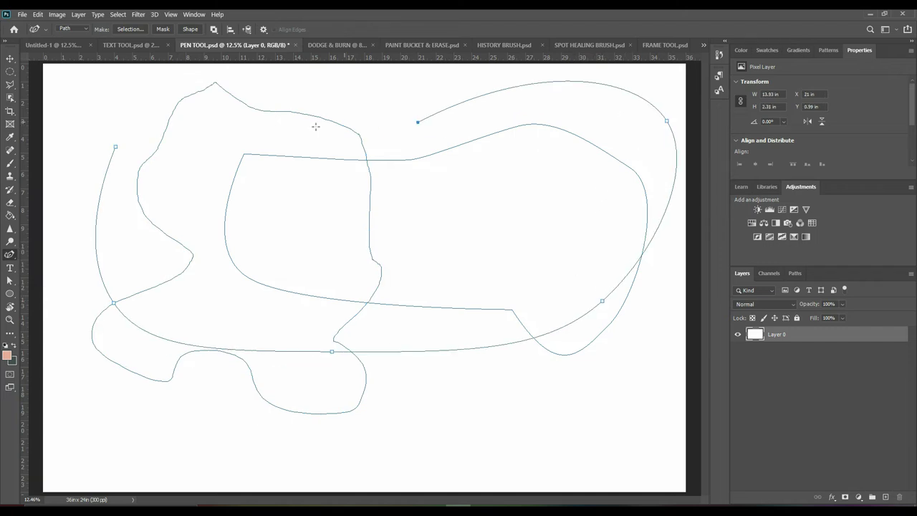
click(215, 128)
click(125, 120)
click(115, 147)
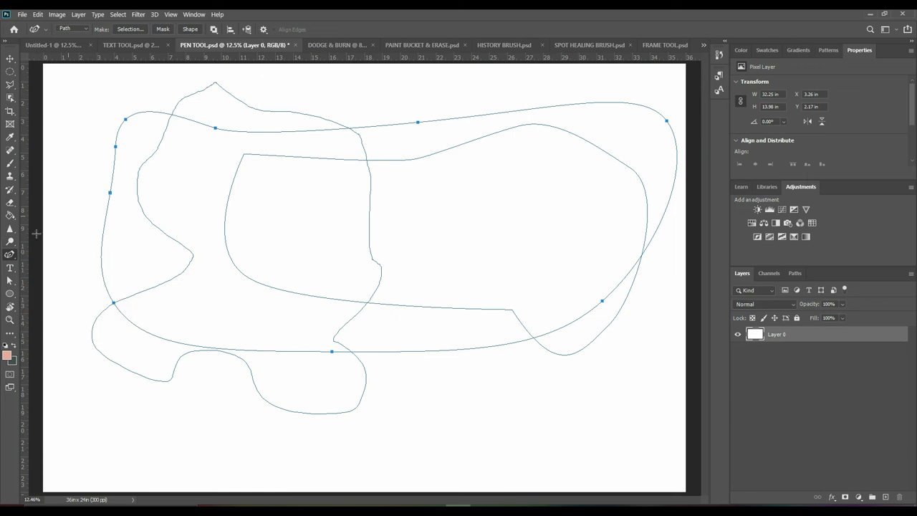
click(10, 242)
click(337, 44)
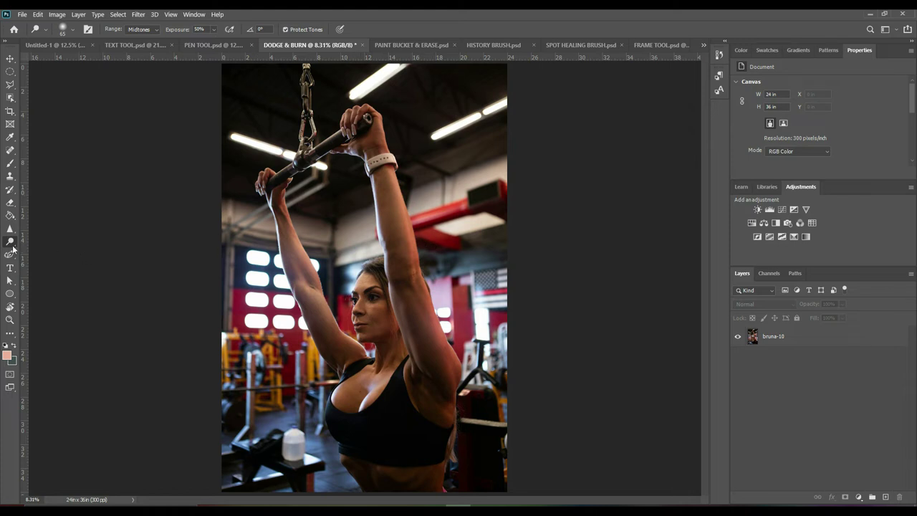
Choose the Dodge Tool, select the photo layer, and raise the brush size to 2300
right_click(11, 243)
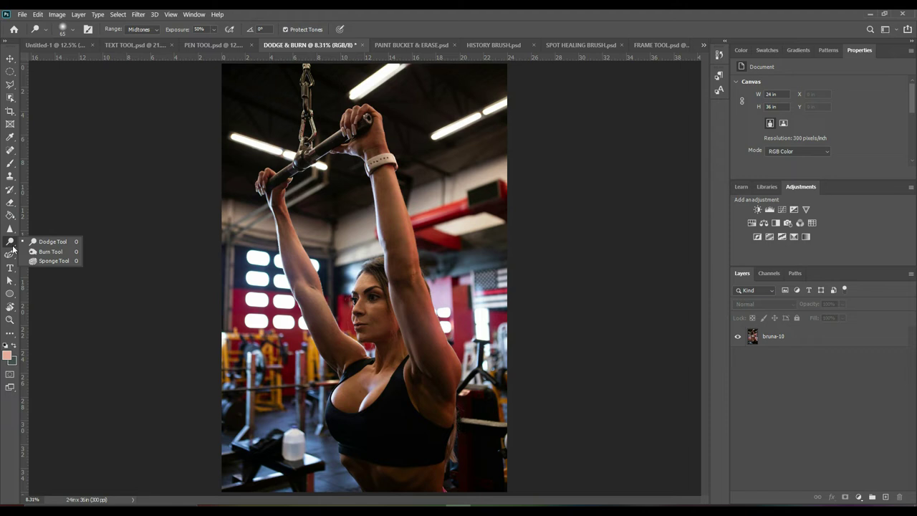
click(49, 243)
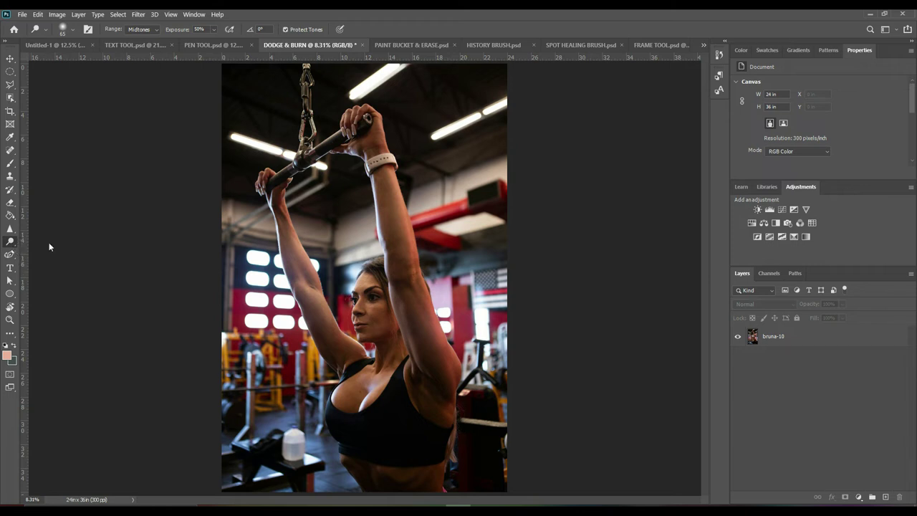
click(768, 341)
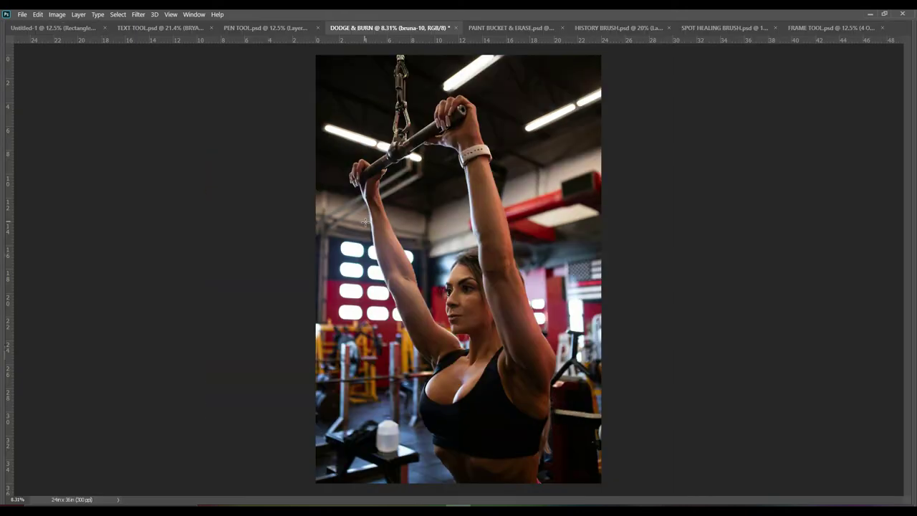
key(bracketright)
key(bracketright)
key(bracketright)
key(bracketright)
key(bracketright)
key(bracketright)
key(bracketright)
key(bracketright)
key(bracketright)
key(bracketright)
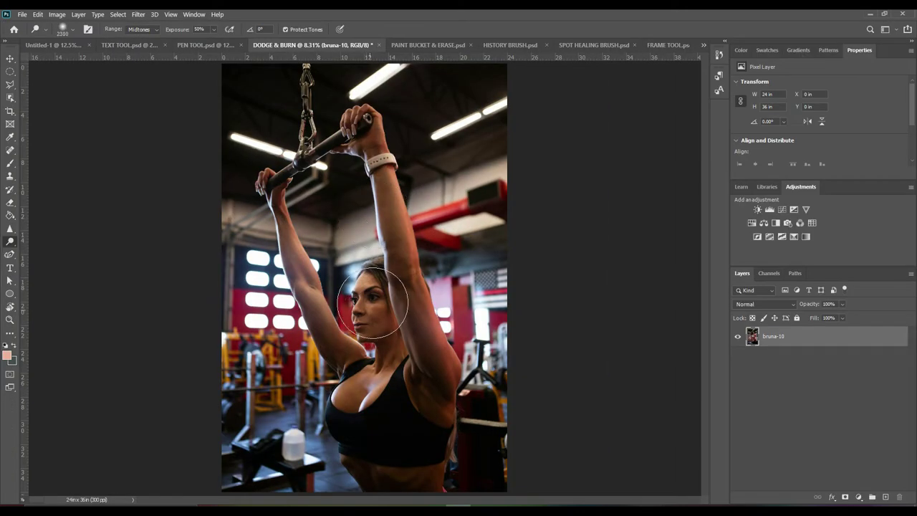
Dodge the woman's face, then brighten both ceiling lights using the Highlights range
mouse_move(373, 310)
mouse_down()
mouse_move(384, 314)
mouse_move(370, 304)
mouse_move(354, 349)
mouse_move(373, 372)
mouse_move(376, 308)
mouse_move(373, 383)
mouse_move(358, 399)
mouse_move(369, 389)
mouse_up()
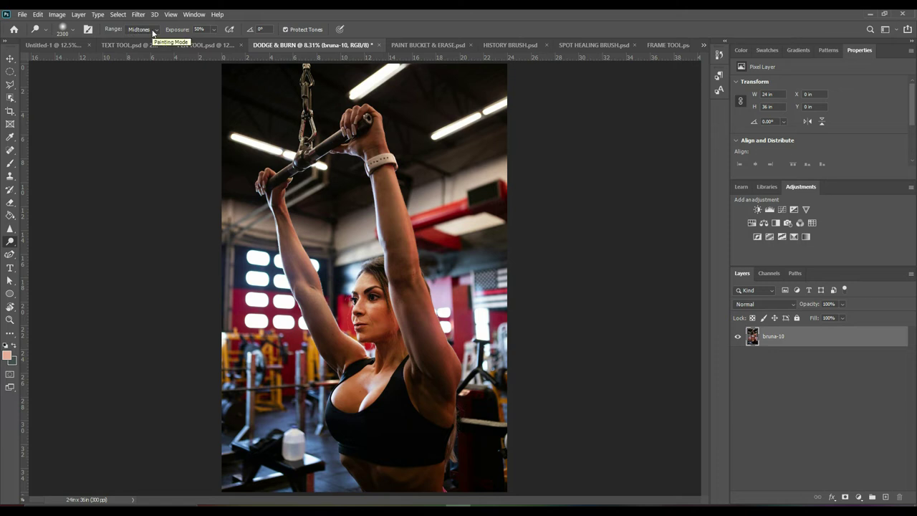
click(153, 33)
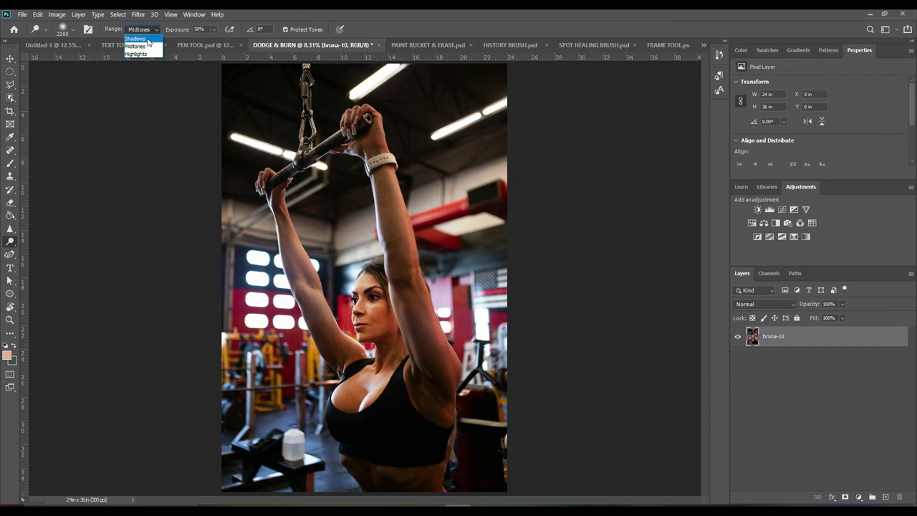
click(148, 41)
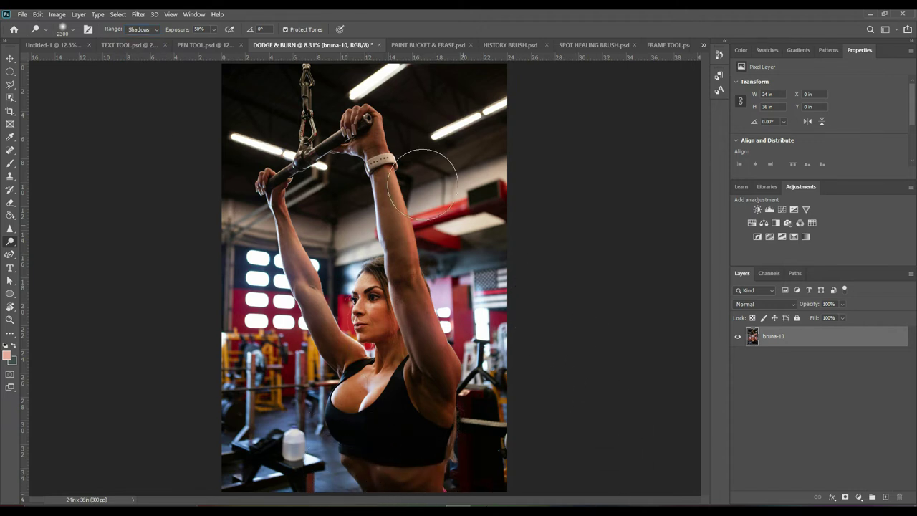
click(155, 30)
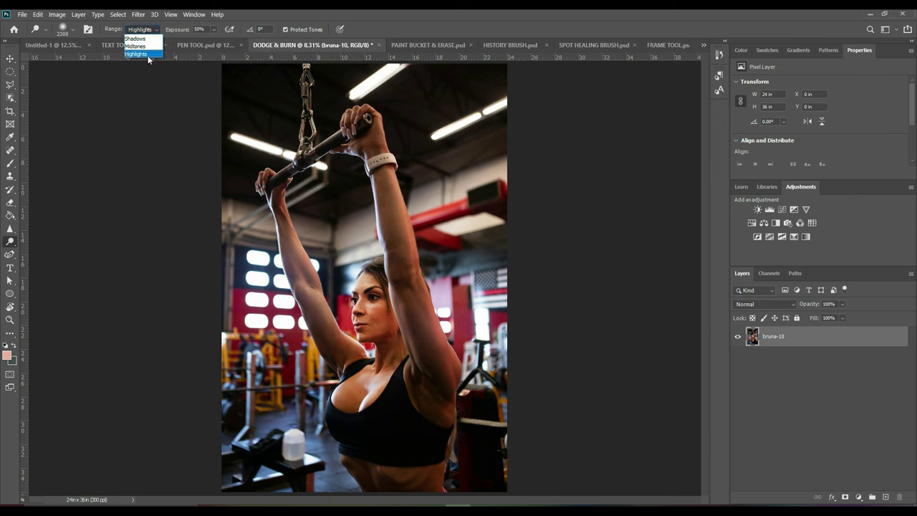
click(147, 54)
mouse_move(394, 72)
mouse_down()
mouse_move(491, 112)
mouse_move(480, 107)
mouse_move(446, 134)
mouse_move(473, 117)
mouse_up()
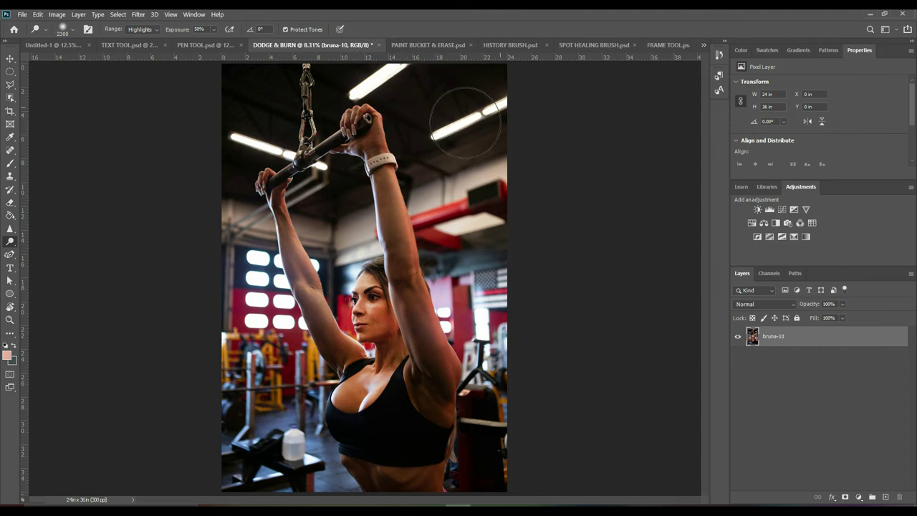
mouse_move(241, 143)
mouse_down()
mouse_move(305, 158)
mouse_move(244, 130)
mouse_move(270, 134)
mouse_move(290, 206)
mouse_move(324, 111)
mouse_move(305, 105)
mouse_move(298, 139)
mouse_move(314, 178)
mouse_move(276, 221)
mouse_move(334, 134)
mouse_move(259, 136)
mouse_move(286, 153)
mouse_up()
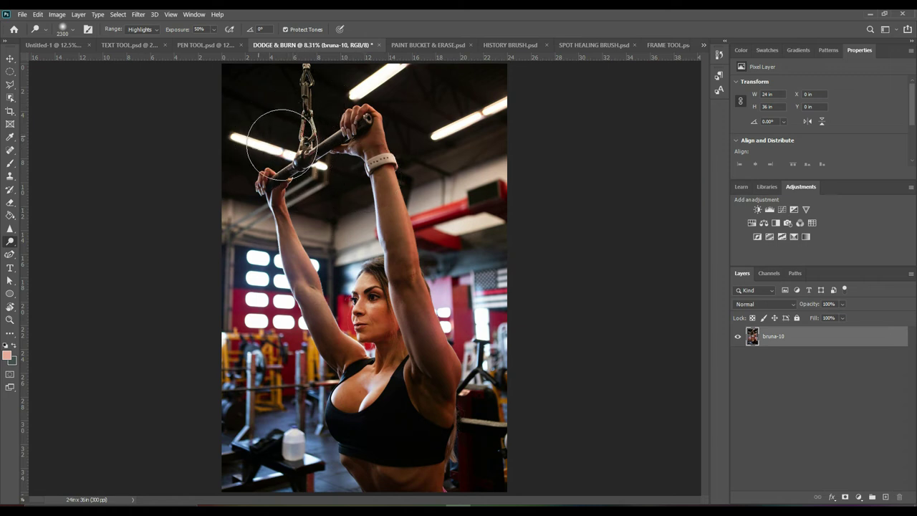
Raise dodge exposure to 100%, switch Range to Shadows, and brush over the abdomen
click(212, 30)
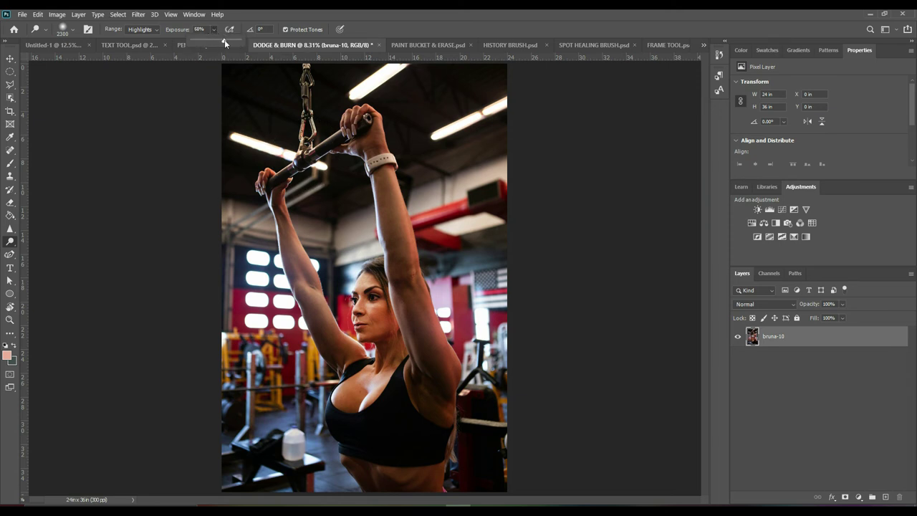
drag(226, 43, 217, 45)
drag(209, 49, 208, 50)
click(283, 265)
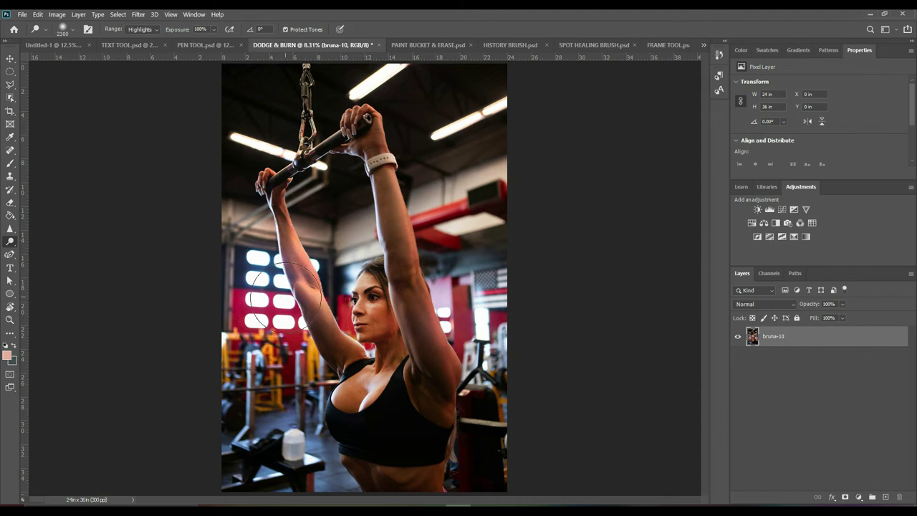
click(149, 29)
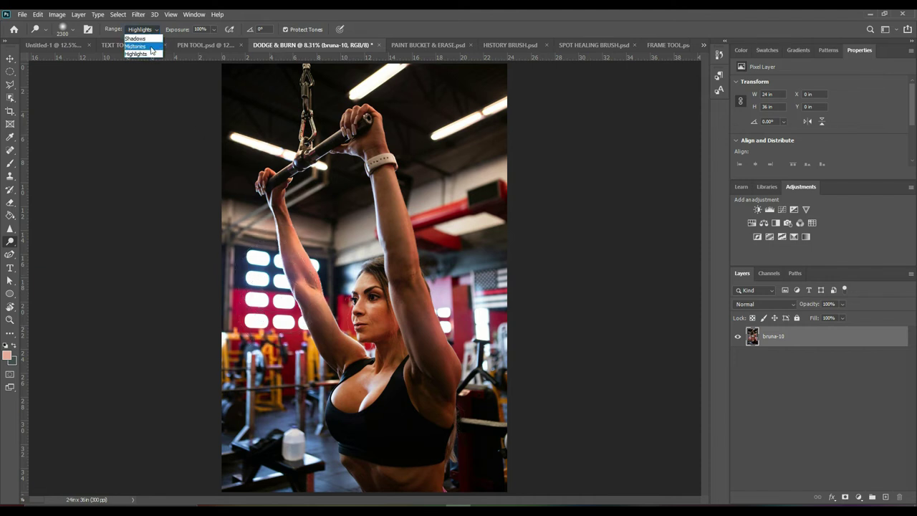
click(135, 38)
mouse_move(431, 479)
mouse_down()
mouse_move(333, 479)
mouse_move(451, 483)
mouse_move(367, 483)
mouse_move(429, 471)
mouse_up()
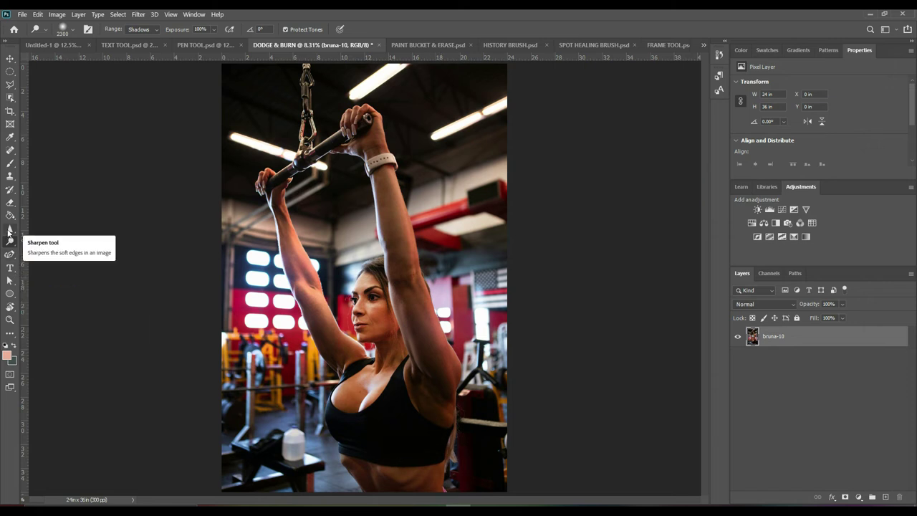
Take the Sharpen tool to the woman's face and raised arm, zooming in to check the result
click(9, 230)
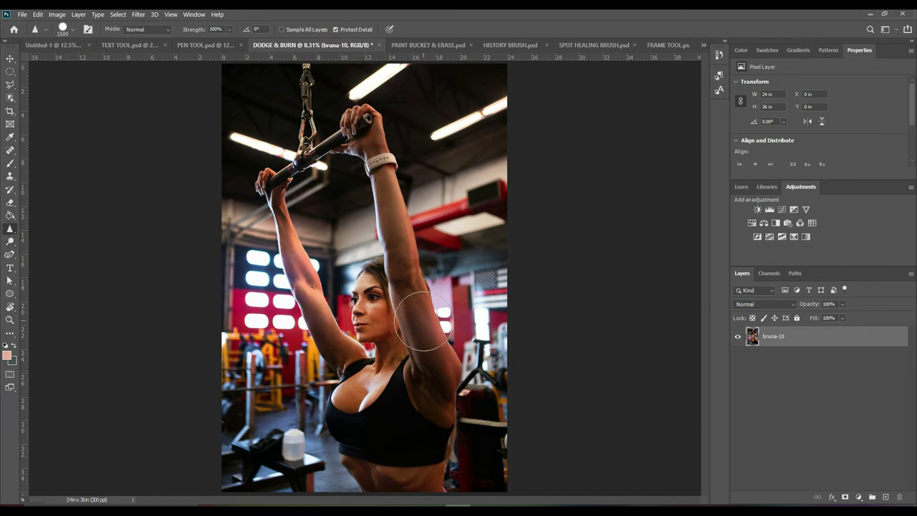
key(z)
click(395, 332)
drag(395, 332, 394, 287)
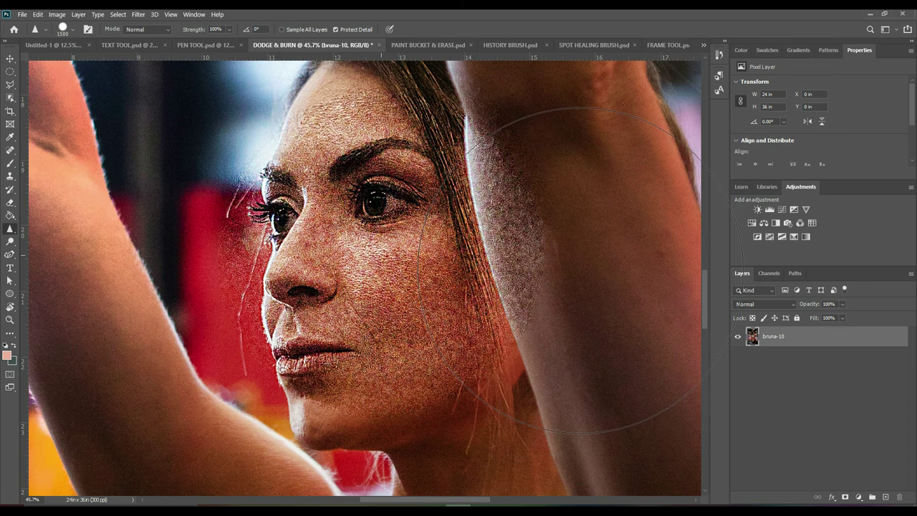
key(ctrl+0)
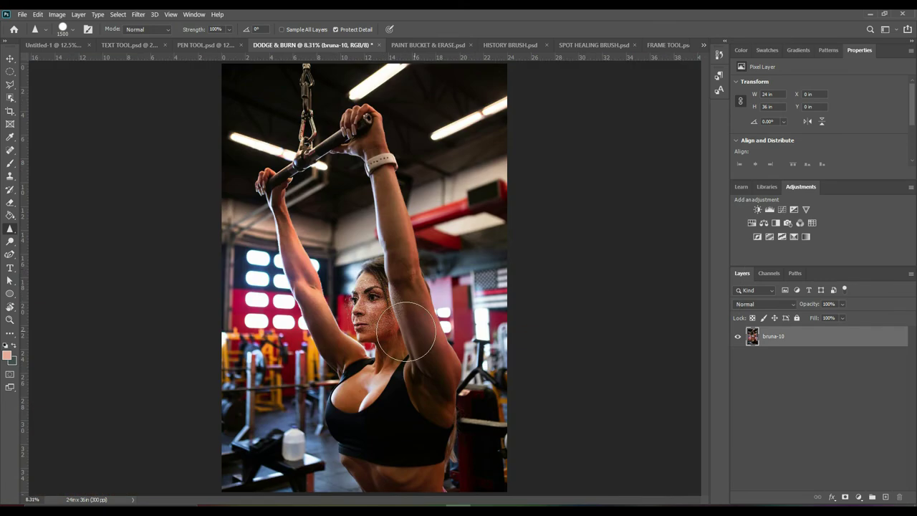
key(z)
drag(387, 325, 462, 373)
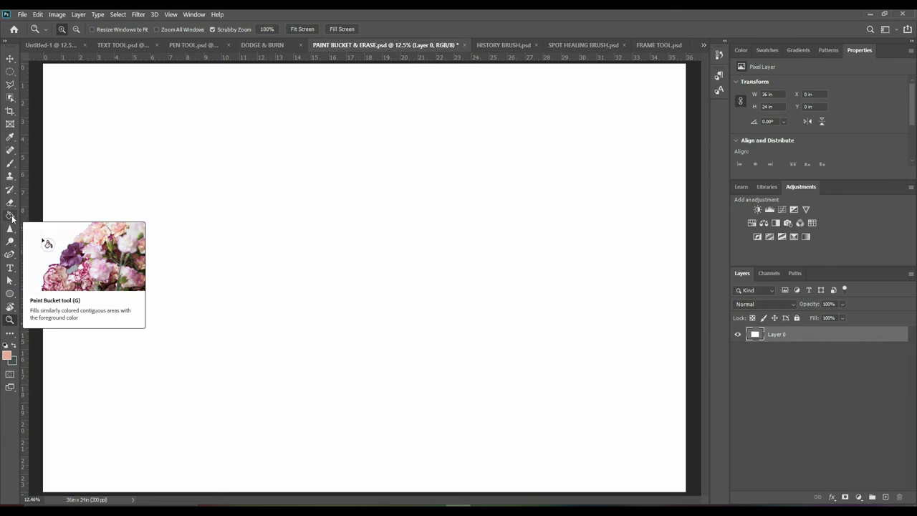
Fill the white canvas with yellow-green (#deff00) using the Paint Bucket
click(10, 217)
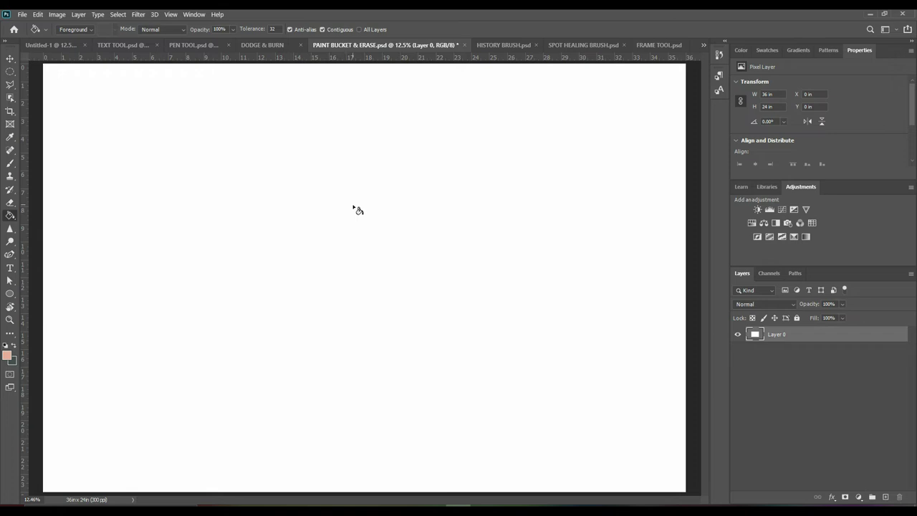
click(6, 355)
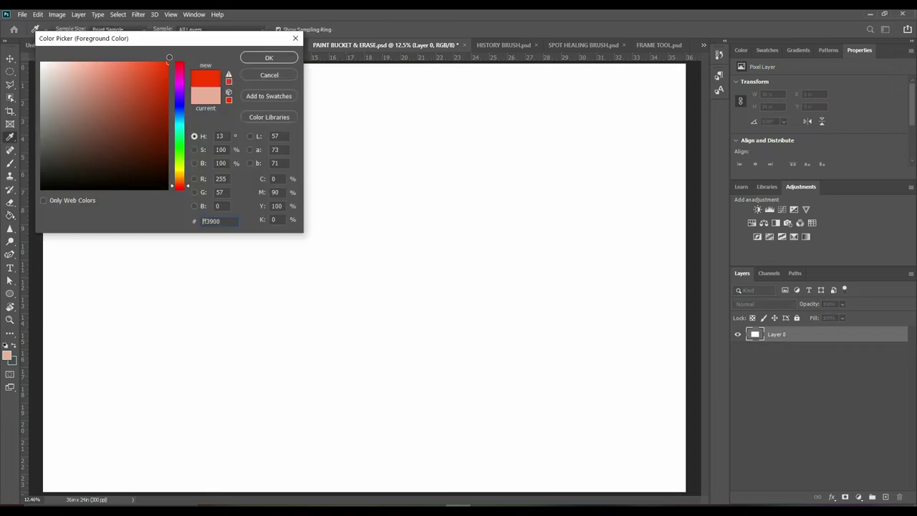
drag(180, 164, 180, 166)
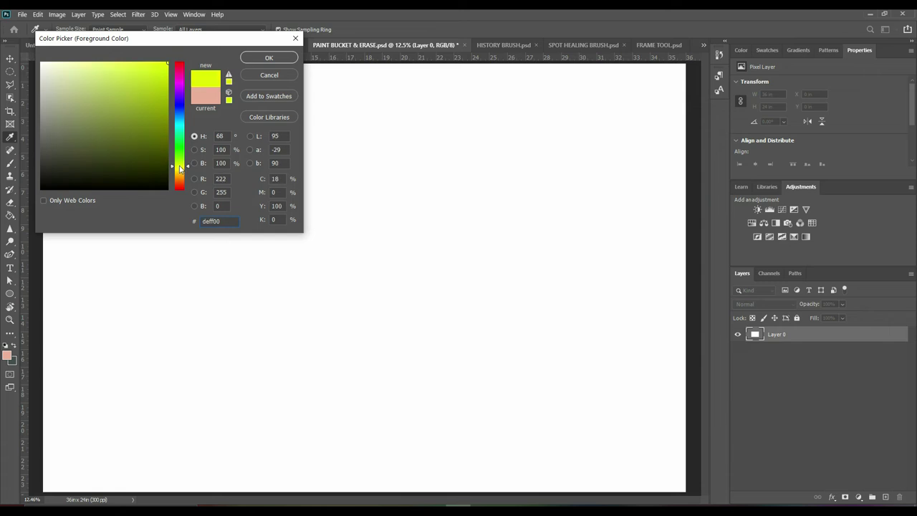
click(267, 58)
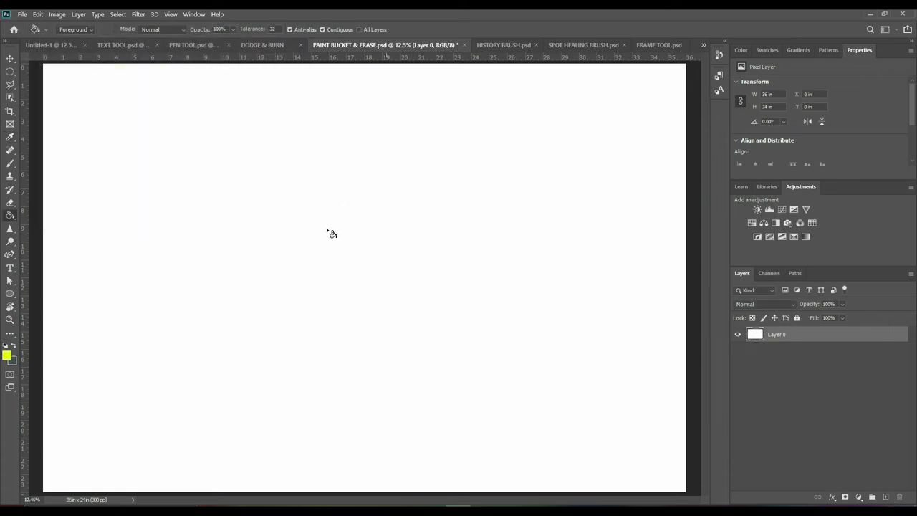
click(356, 233)
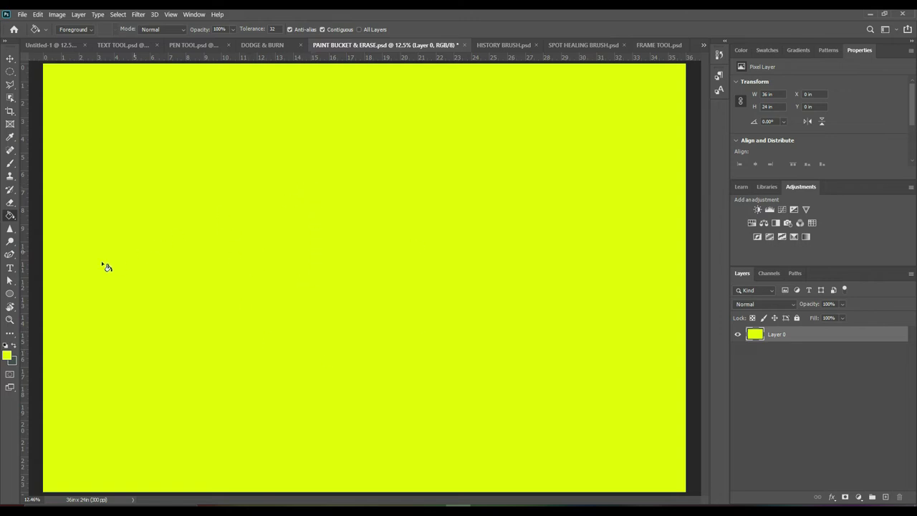
Place a new text line on the canvas with a near-black text colour
click(16, 271)
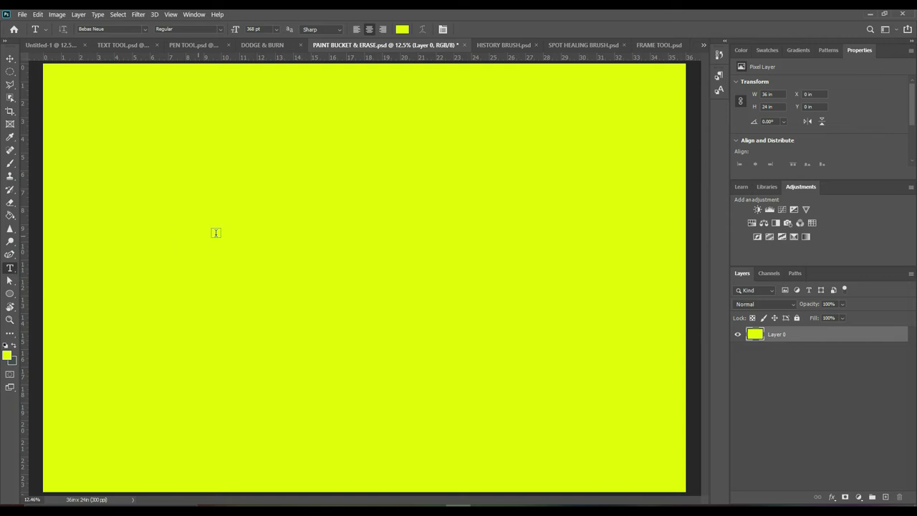
click(237, 269)
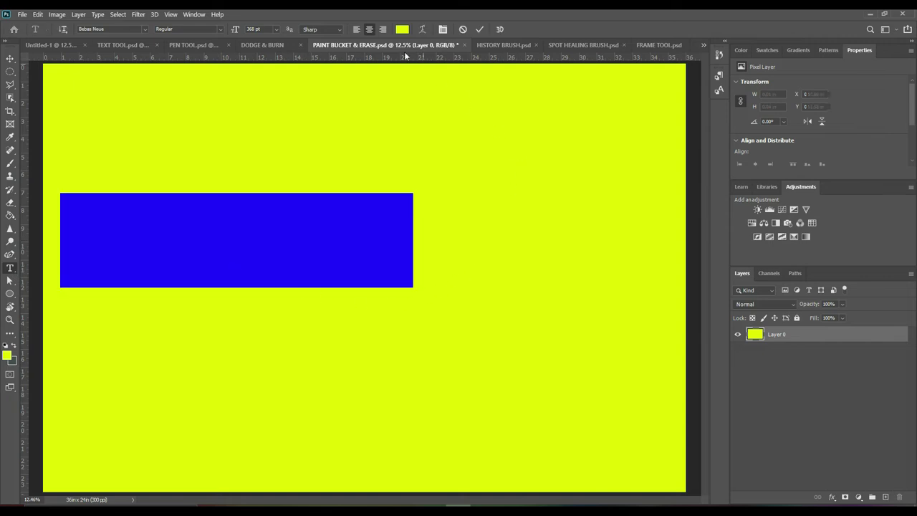
click(402, 29)
drag(149, 115, 58, 165)
click(288, 60)
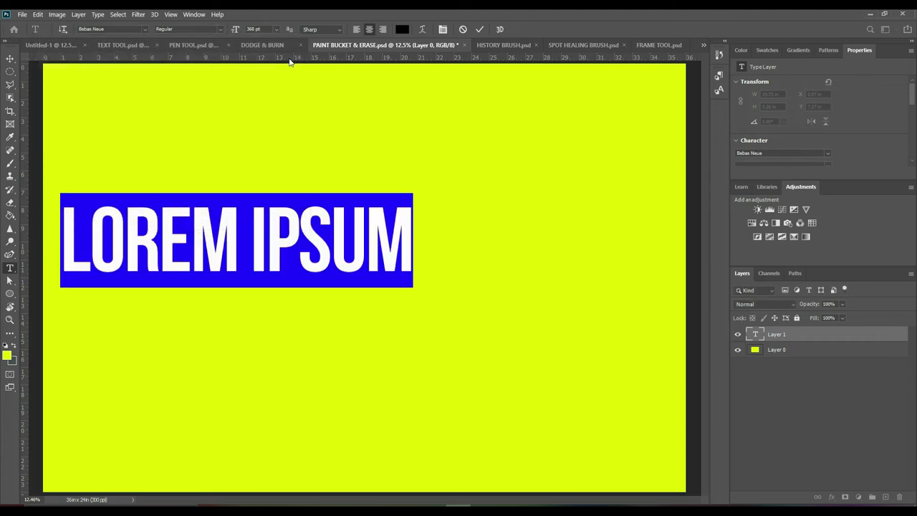
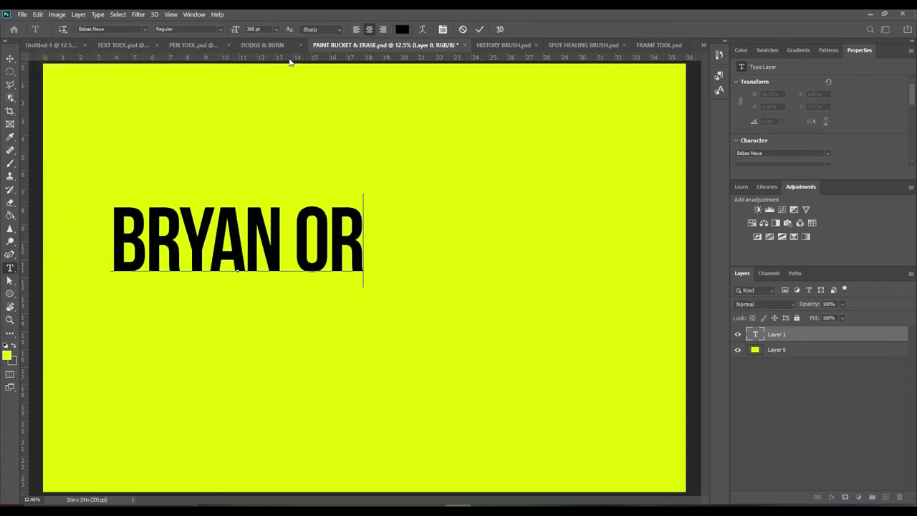
Type the person's name as the headline, commit it, and move it right and down
key(ctrl)
key(ctrl+a)
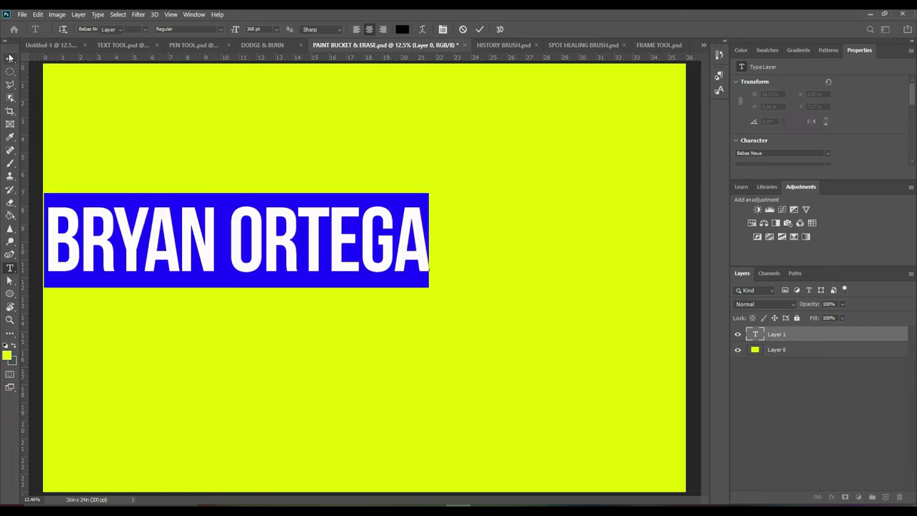
key(ctrl+Return)
key(v)
drag(237, 240, 309, 253)
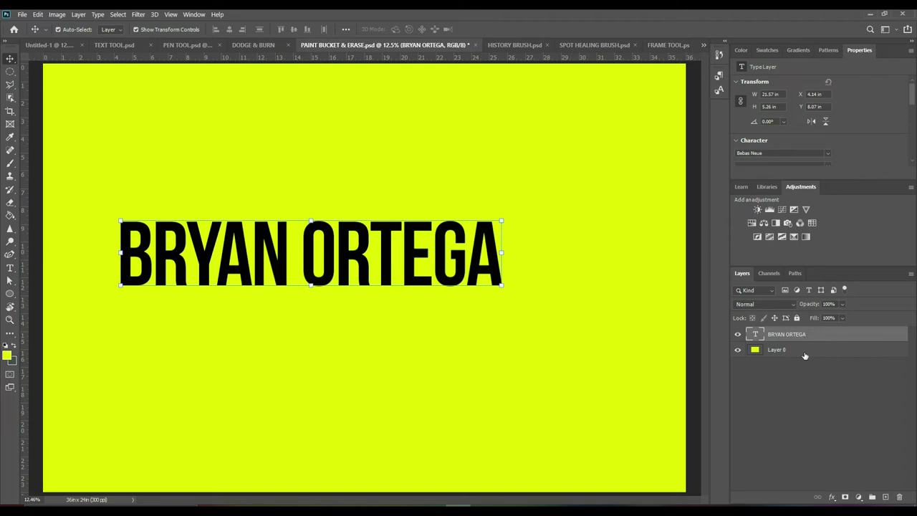
Select Layer 0 with the headline layer and align their horizontal and vertical centres
shift+click(805, 352)
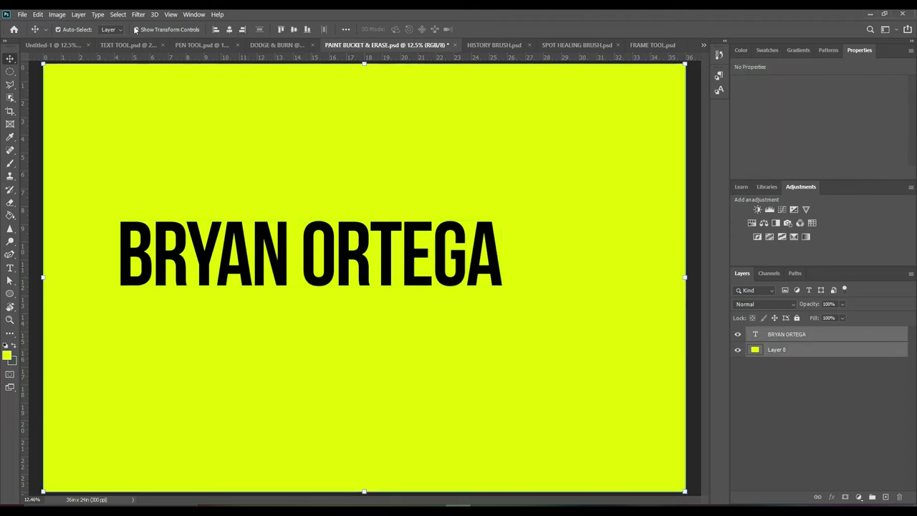
click(228, 29)
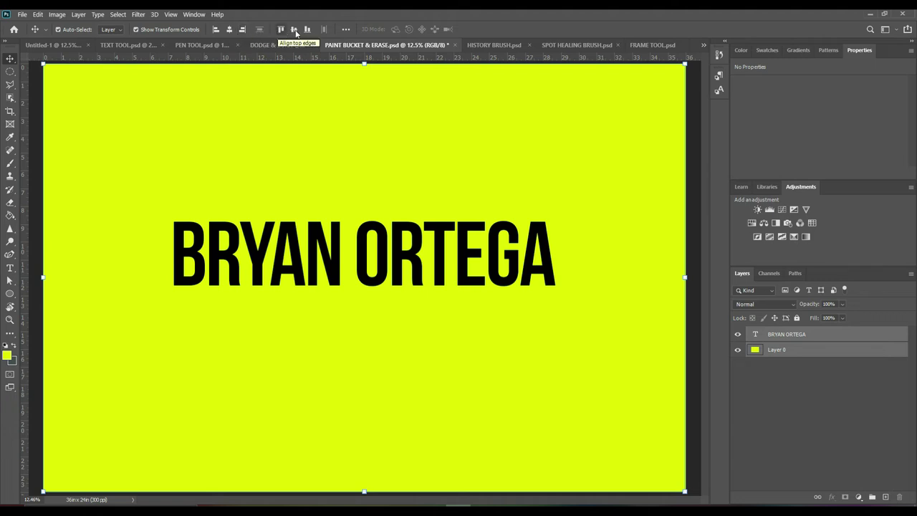
click(296, 31)
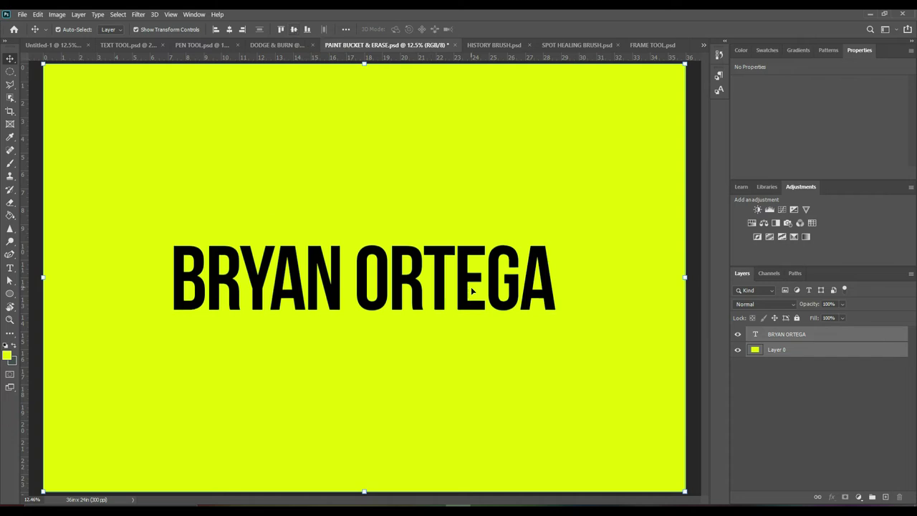
With only Layer 0 selected, erase a top-right band and a large rounded area of yellow
click(10, 214)
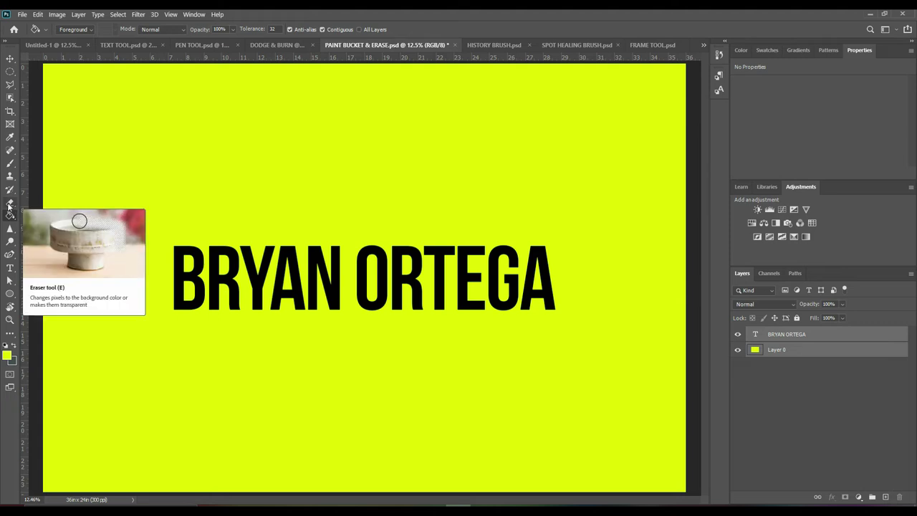
click(9, 204)
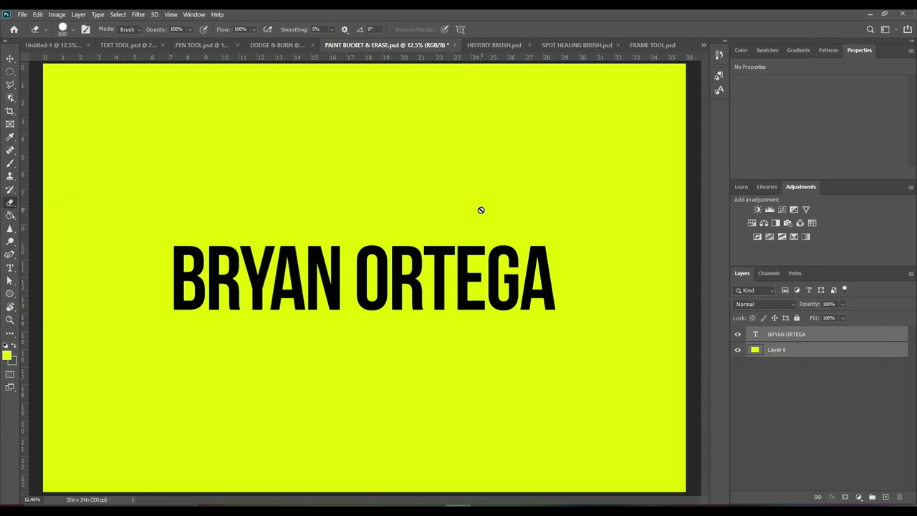
click(379, 175)
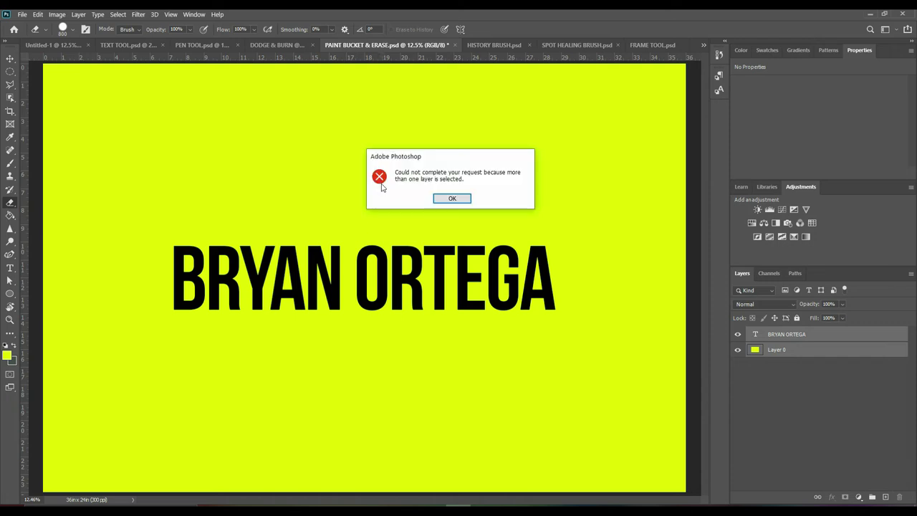
click(452, 200)
click(812, 367)
click(807, 350)
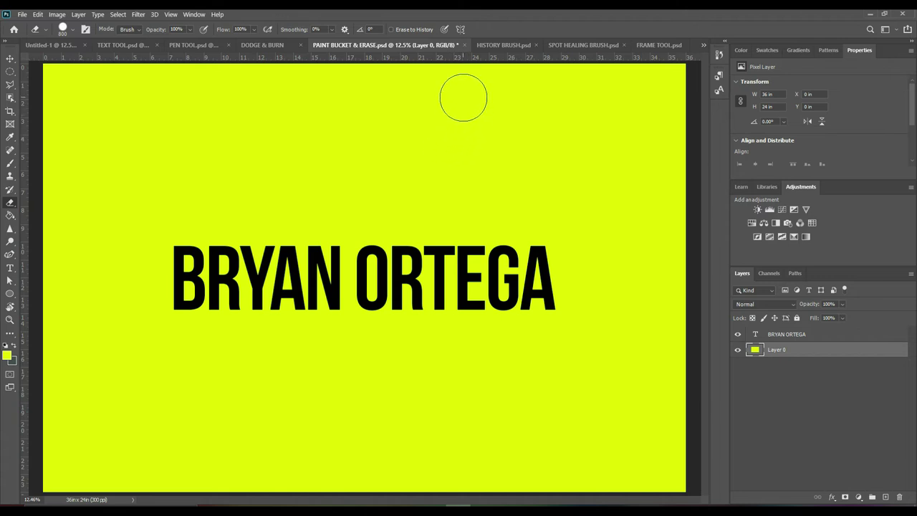
mouse_move(552, 117)
mouse_down()
mouse_move(467, 106)
mouse_move(215, 151)
mouse_move(163, 170)
mouse_move(131, 210)
mouse_up()
mouse_move(201, 112)
mouse_down()
mouse_move(139, 103)
mouse_move(158, 153)
mouse_up()
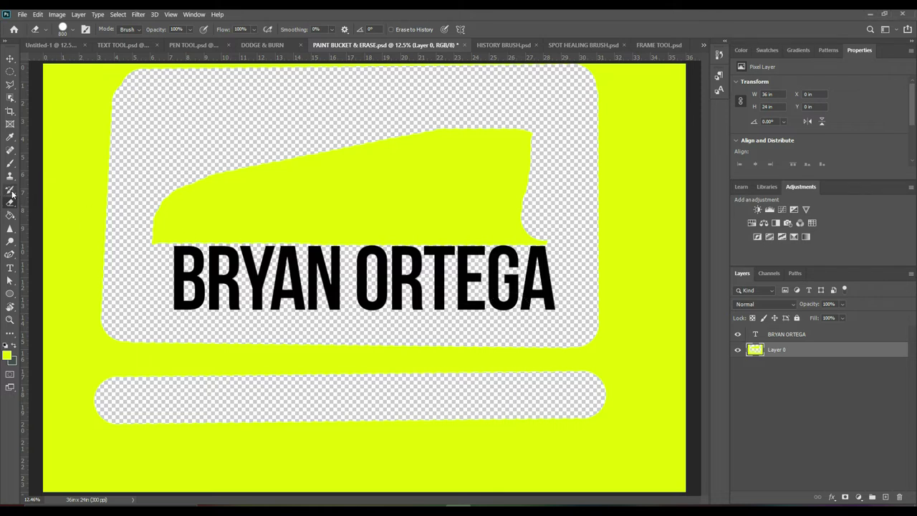
In HISTORY BRUSH.psd, fill the windows and left wall yellow-green, then pick the History Brush
click(505, 44)
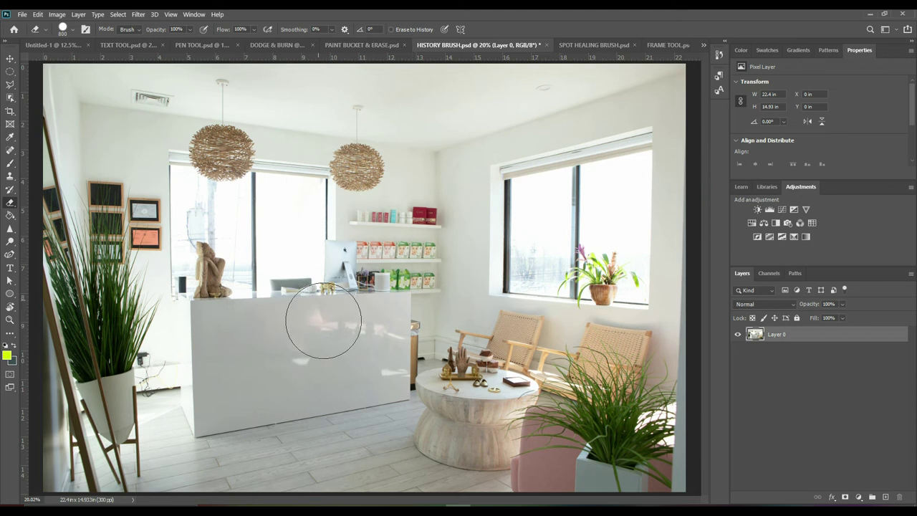
key(g)
click(236, 215)
click(607, 222)
click(555, 219)
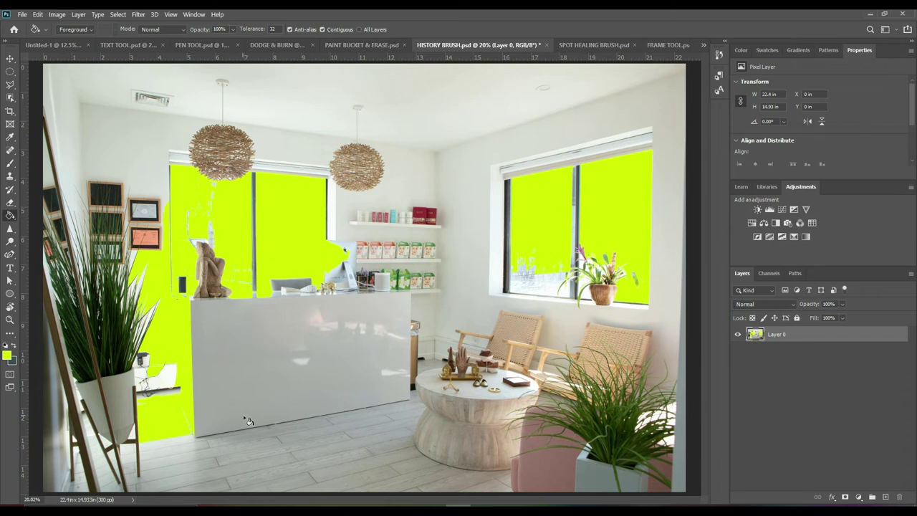
click(10, 191)
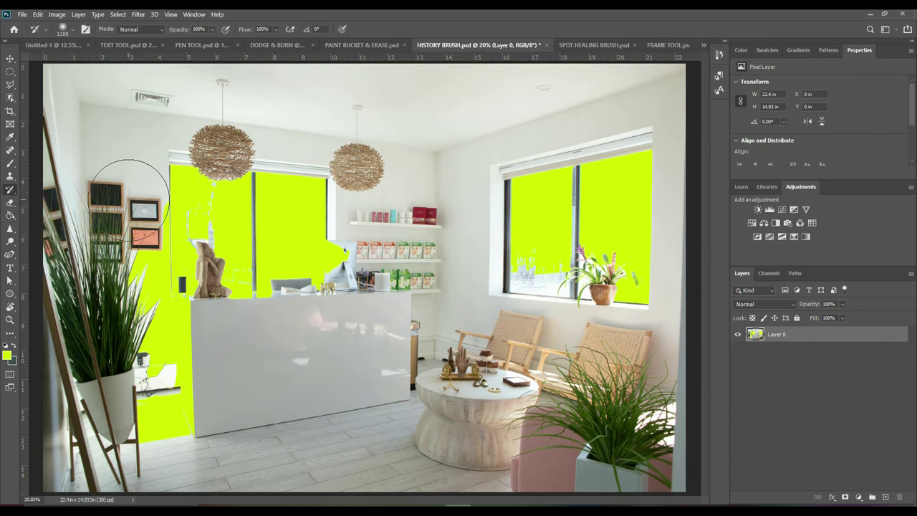
Set the History Brush size to 149 px in the brush preset picker
key(bracketleft)
key(bracketleft)
key(bracketleft)
click(72, 30)
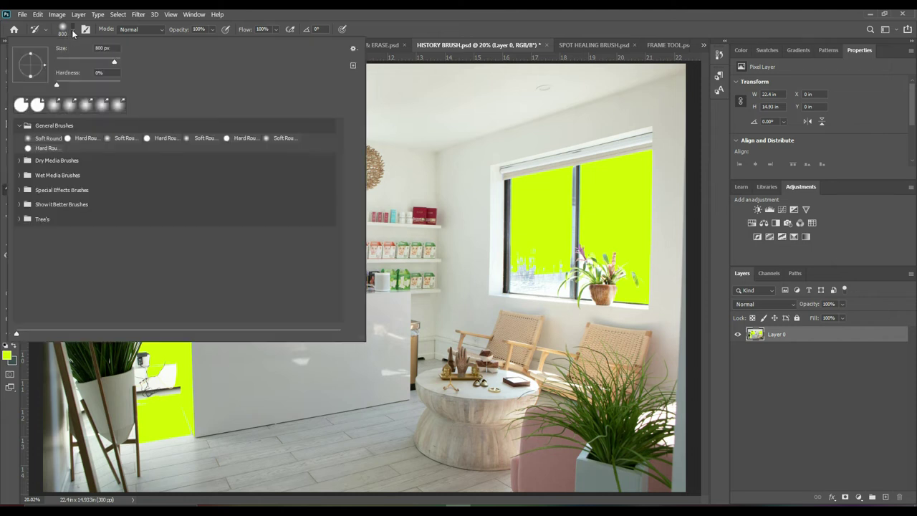
drag(115, 61, 80, 63)
drag(94, 61, 109, 61)
key(bracketright)
key(bracketright)
key(bracketright)
key(bracketright)
key(bracketright)
key(bracketright)
key(bracketright)
key(bracketright)
key(bracketright)
key(bracketright)
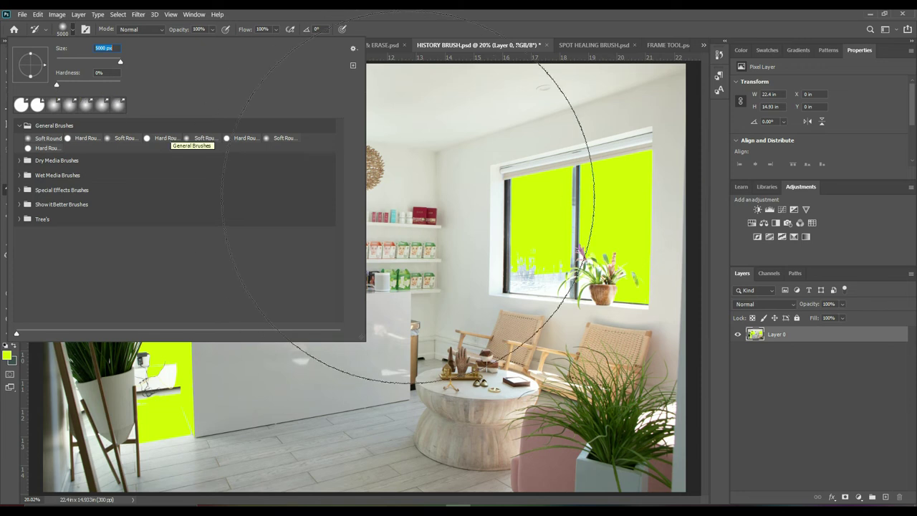
text(149)
key(Return)
Paint the original photo back over the yellow right window, middle window area and wall
drag(540, 196, 540, 236)
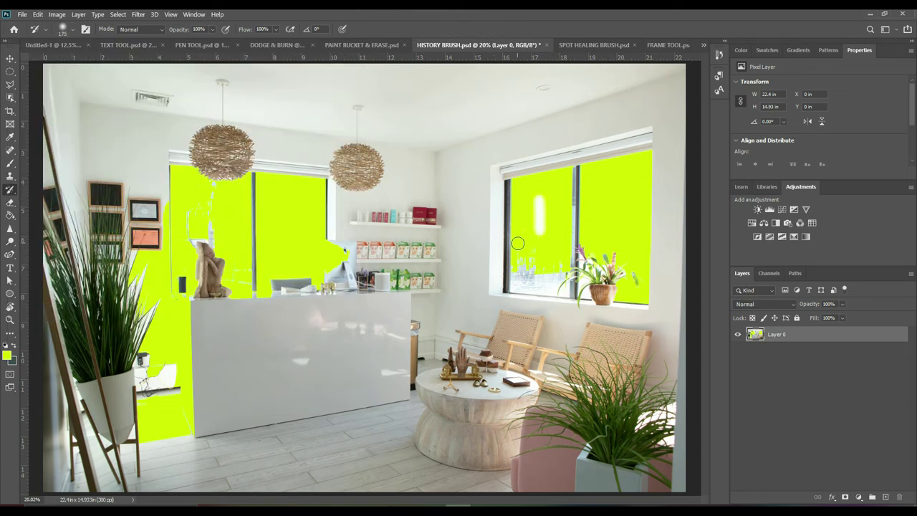
key(bracketright)
key(bracketright)
key(bracketright)
key(bracketright)
key(bracketright)
key(bracketright)
key(bracketright)
key(bracketright)
key(bracketright)
key(bracketright)
key(bracketright)
key(bracketright)
key(bracketright)
key(bracketright)
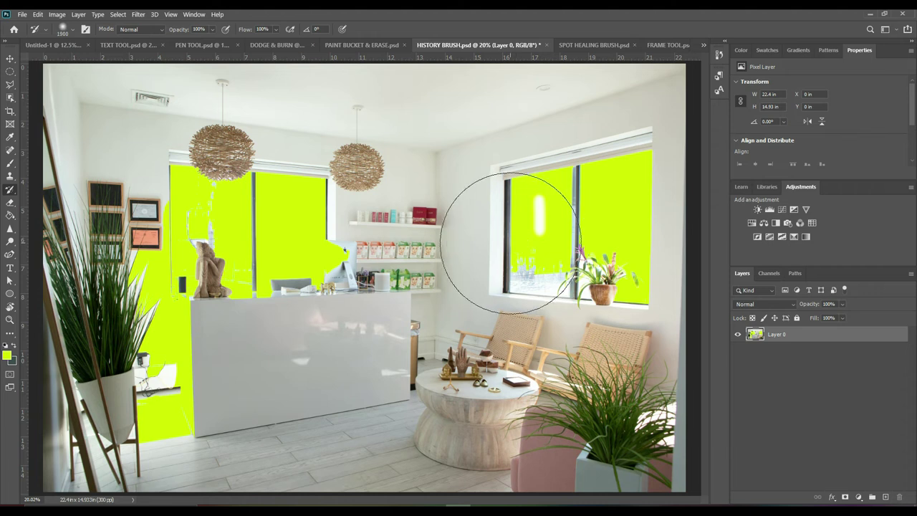
click(70, 30)
click(502, 203)
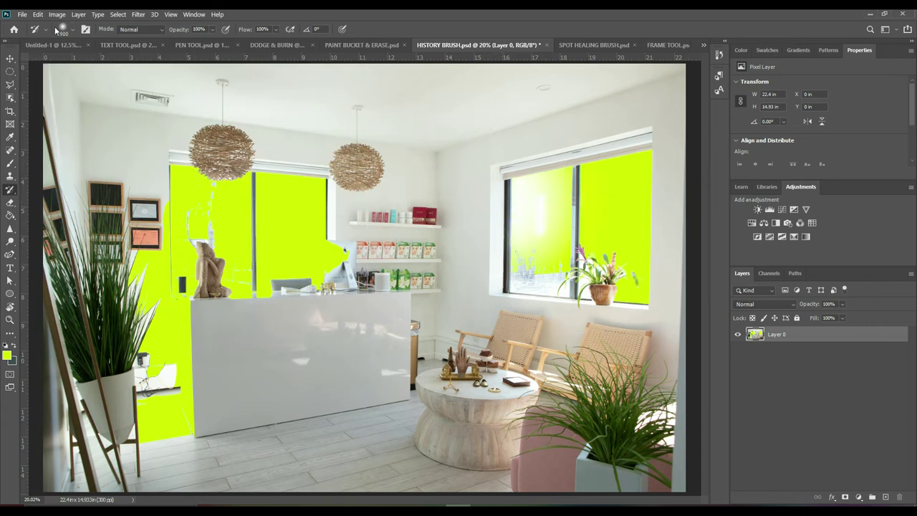
click(72, 32)
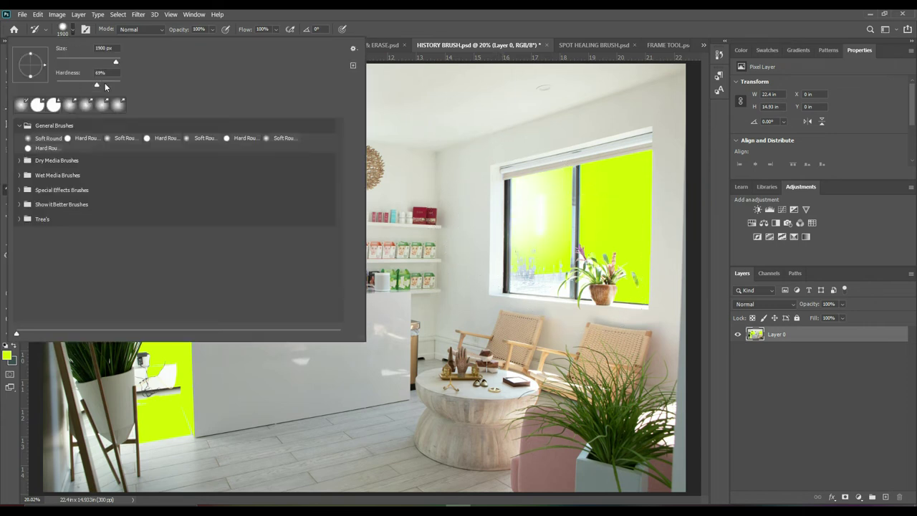
drag(440, 170, 480, 196)
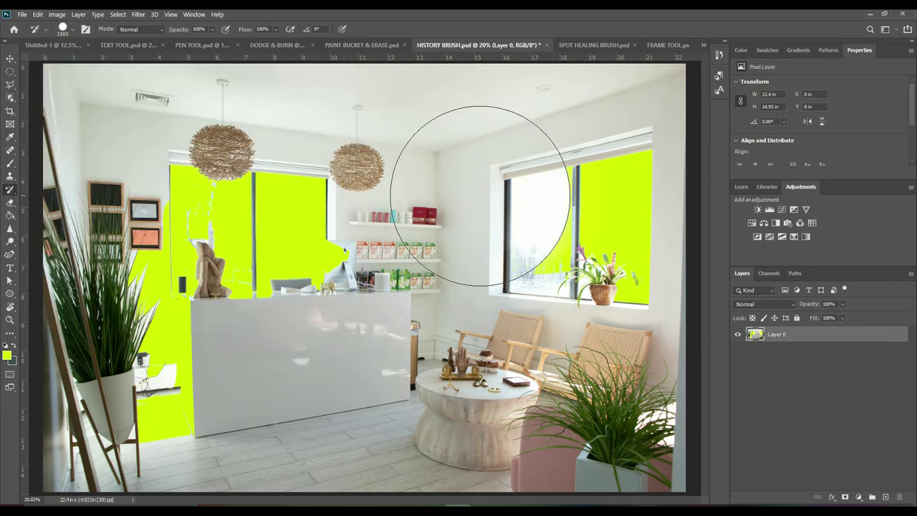
key(ctrl+z)
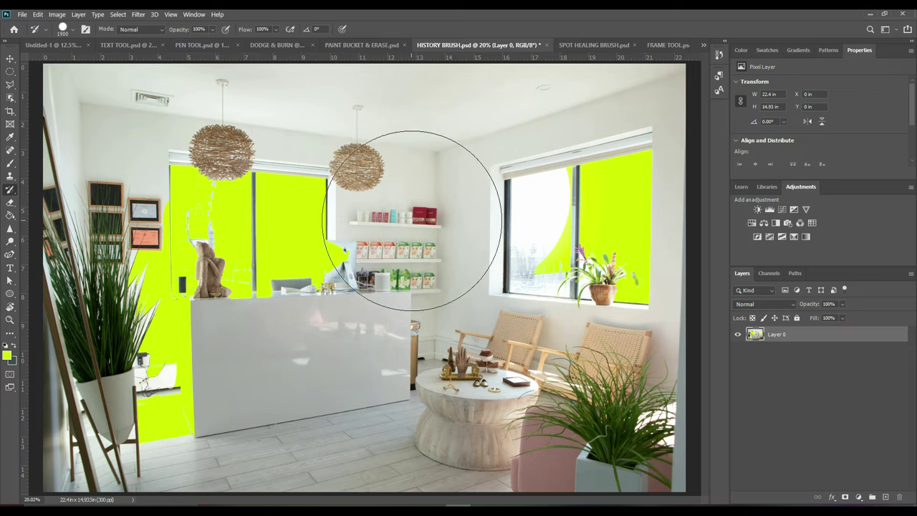
mouse_move(382, 209)
mouse_down()
mouse_move(358, 215)
mouse_move(353, 309)
mouse_move(348, 205)
mouse_move(287, 154)
mouse_move(256, 265)
mouse_move(277, 154)
mouse_move(246, 157)
mouse_move(215, 250)
mouse_move(232, 286)
mouse_move(215, 399)
mouse_move(172, 430)
mouse_up()
mouse_move(645, 179)
mouse_down()
mouse_move(609, 180)
mouse_move(594, 227)
mouse_up()
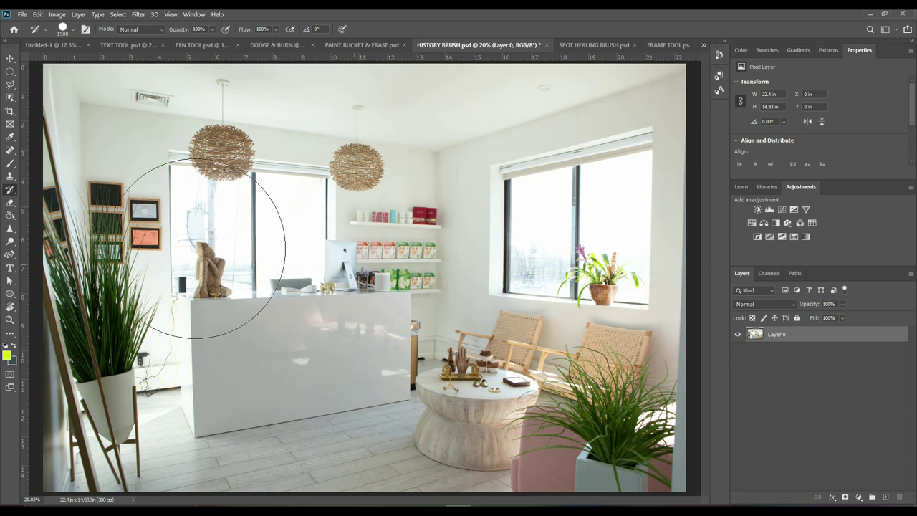
Choose the Clone Stamp and zoom in on the cable beside the counter
click(9, 176)
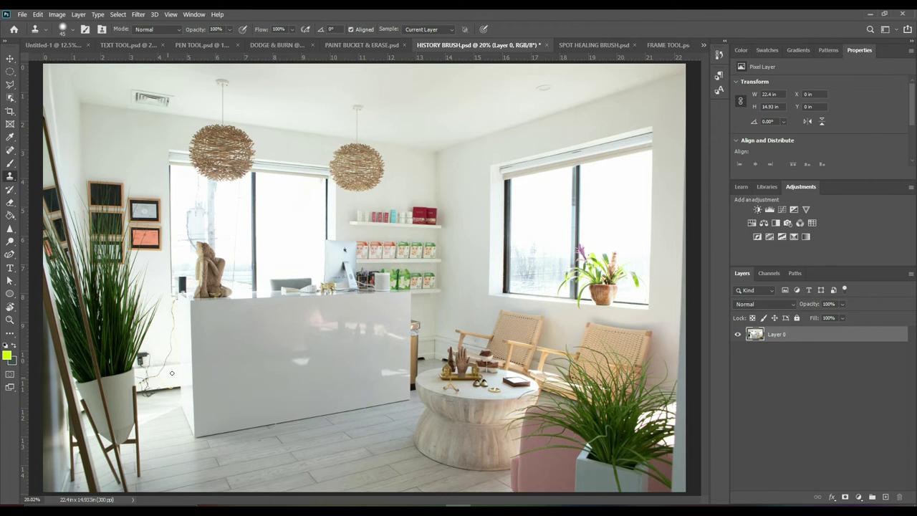
drag(169, 323, 422, 377)
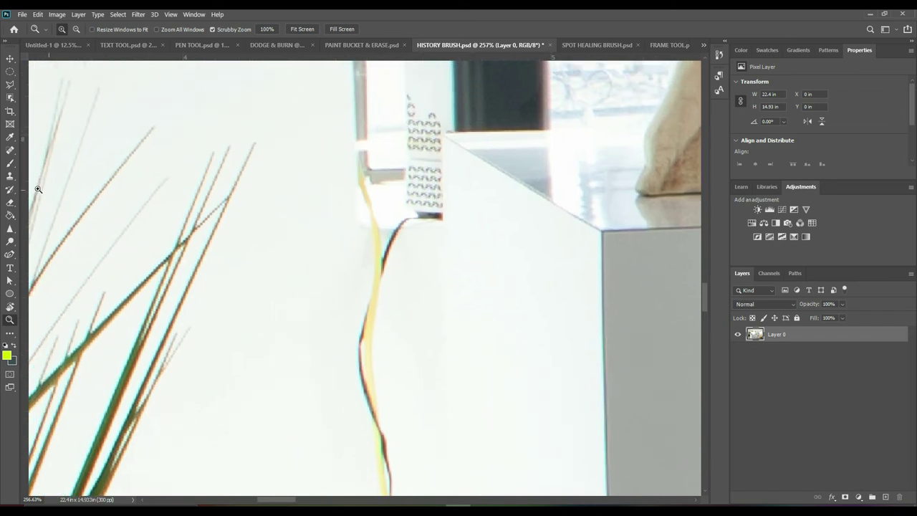
click(10, 177)
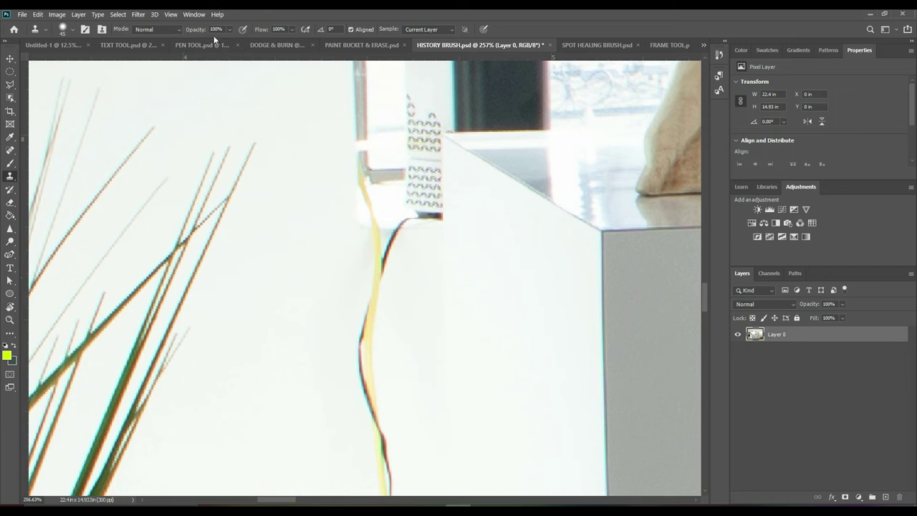
click(72, 31)
key(Return)
drag(382, 437, 389, 488)
key(ctrl+z)
Clone clean wall over the cable near the counter and its upper segment
alt+click(277, 297)
mouse_move(358, 272)
mouse_down()
mouse_move(381, 257)
mouse_move(397, 259)
mouse_move(384, 270)
mouse_move(371, 325)
mouse_move(380, 454)
mouse_up()
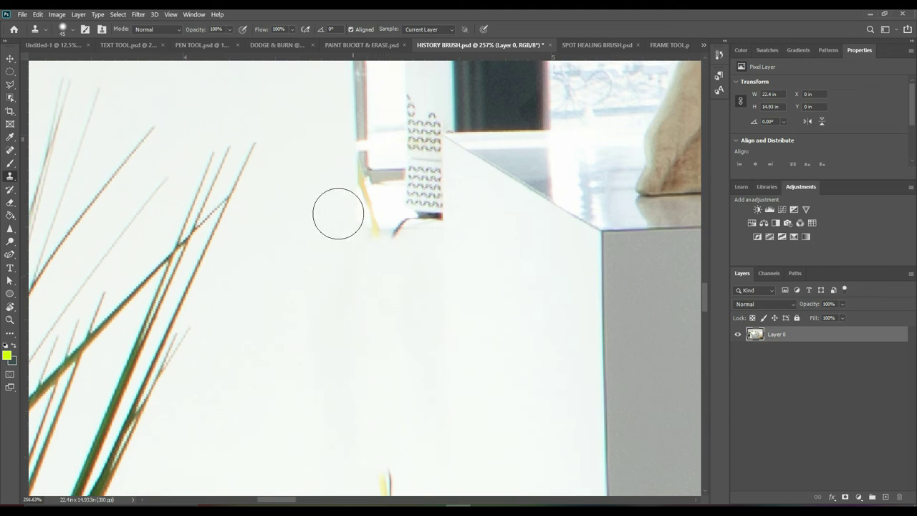
scroll(337, 211, down, 2)
scroll(337, 211, down, 10)
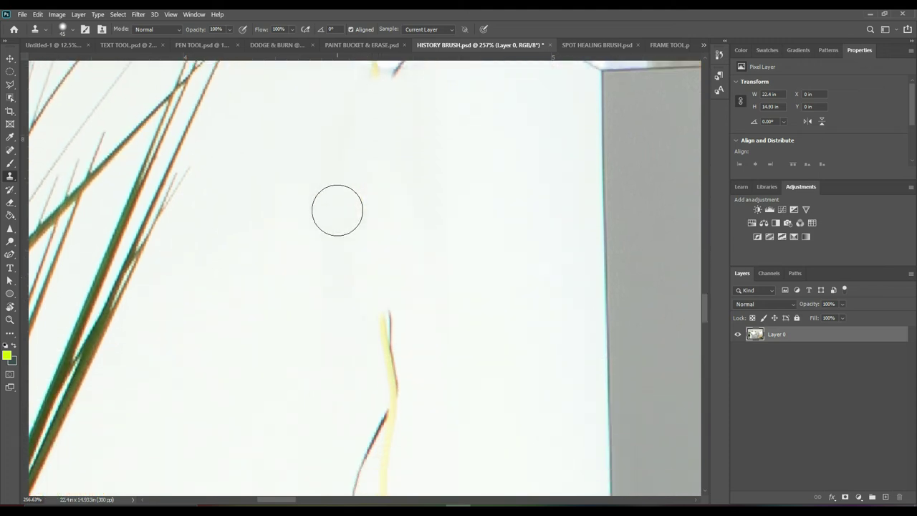
alt+click(256, 237)
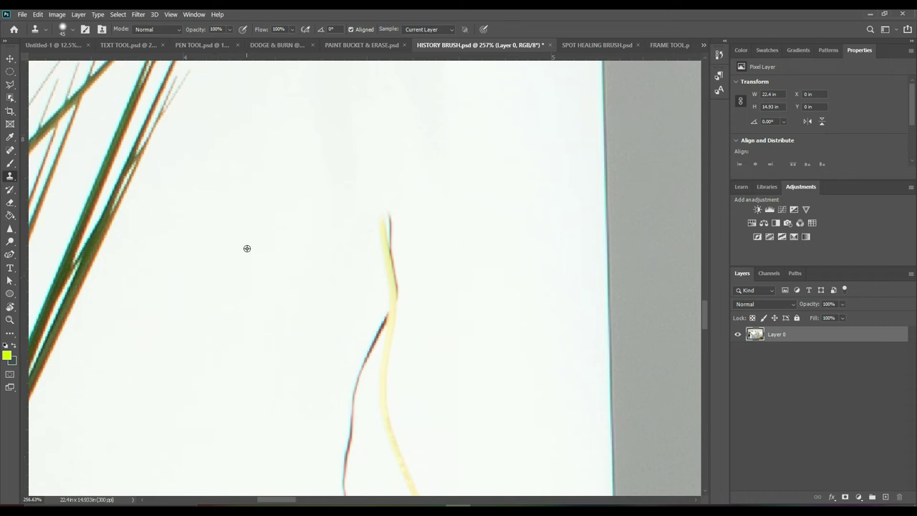
mouse_move(375, 210)
mouse_down()
mouse_move(379, 321)
mouse_move(360, 381)
mouse_move(376, 347)
mouse_move(395, 359)
mouse_move(380, 395)
mouse_up()
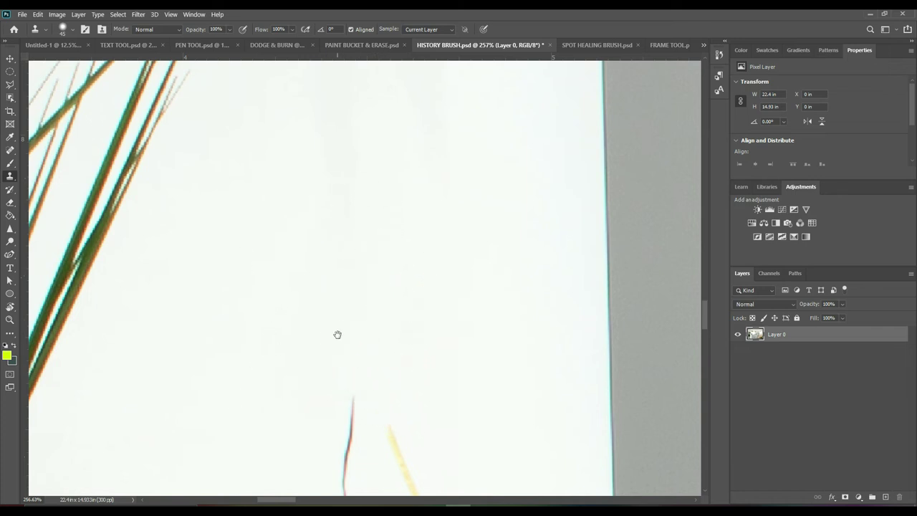
Clone wall over the remaining cable further down toward the charger
drag(338, 335, 379, 131)
mouse_move(370, 183)
mouse_down()
mouse_move(382, 269)
mouse_move(383, 448)
mouse_up()
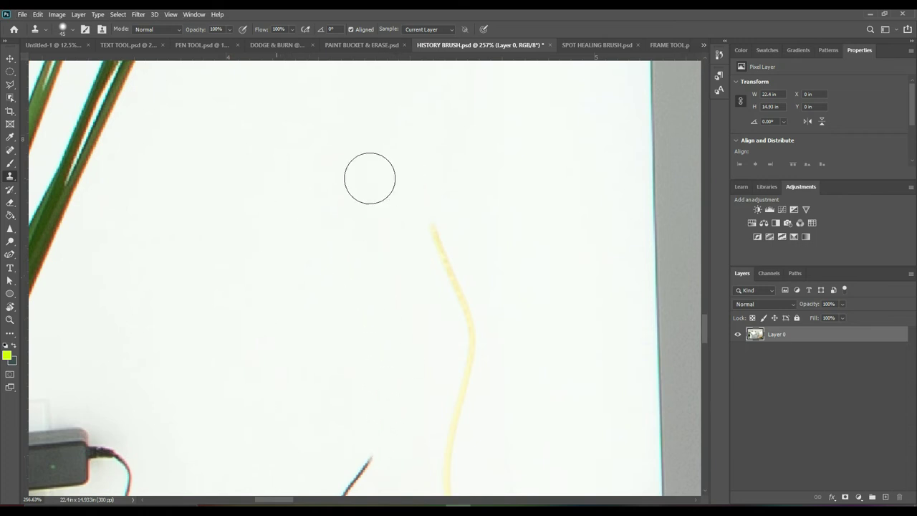
mouse_move(444, 205)
mouse_down()
mouse_move(460, 347)
mouse_move(449, 457)
mouse_up()
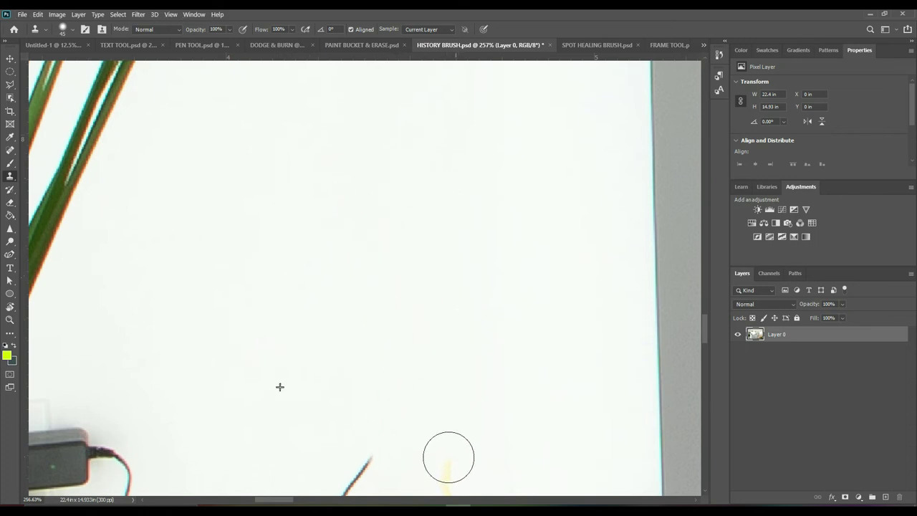
mouse_move(369, 338)
mouse_down()
mouse_move(461, 123)
mouse_move(377, 242)
mouse_up()
click(10, 163)
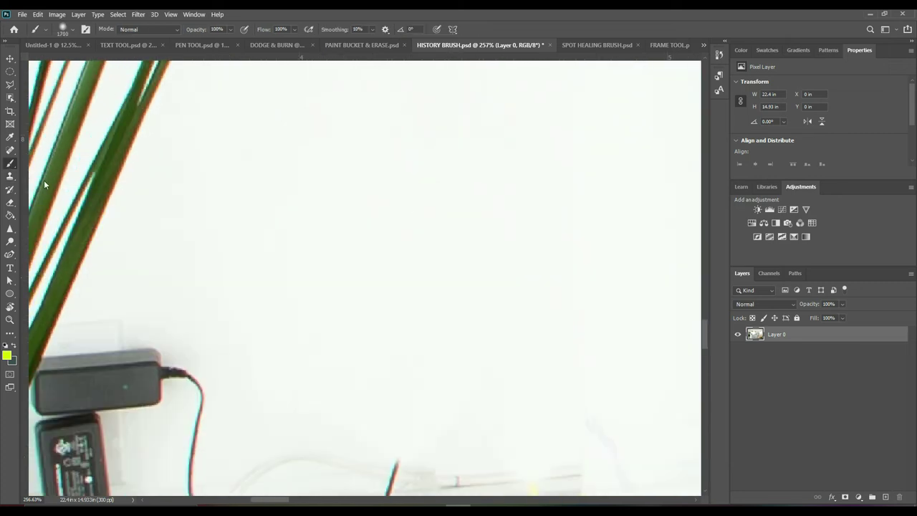
Zoom out, size the brush to 1100 px, and paint a yellow arc from lamp to table
key(z)
drag(466, 208, 45, 179)
click(10, 163)
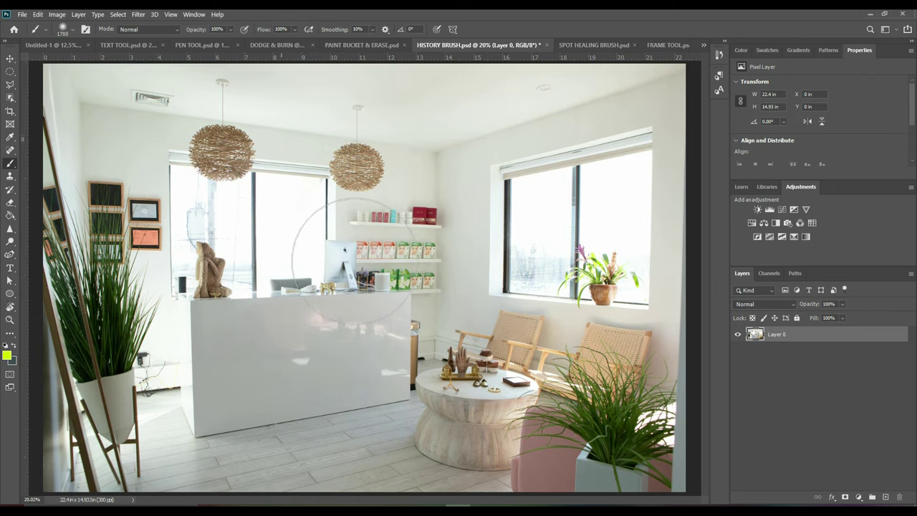
click(66, 34)
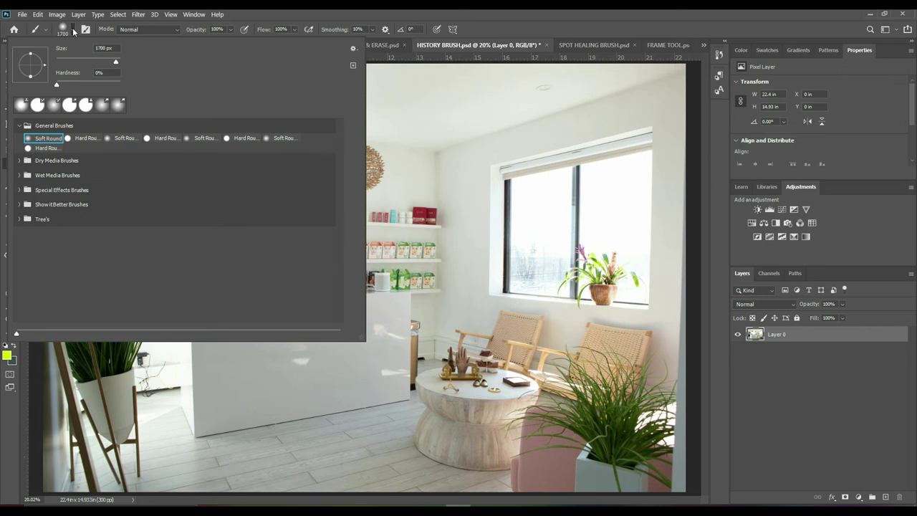
key(bracketleft)
click(412, 165)
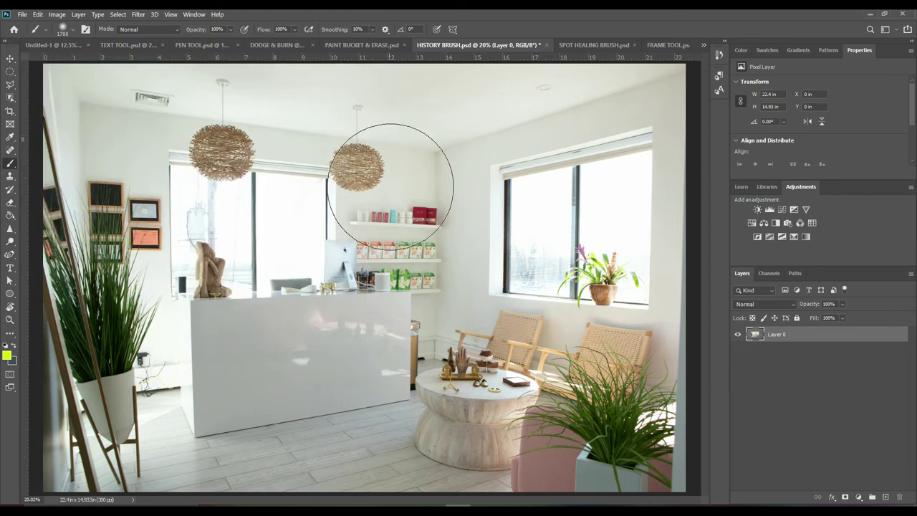
key(bracketleft)
key(bracketleft)
key(bracketleft)
key(bracketleft)
key(bracketleft)
key(bracketleft)
key(bracketleft)
key(bracketleft)
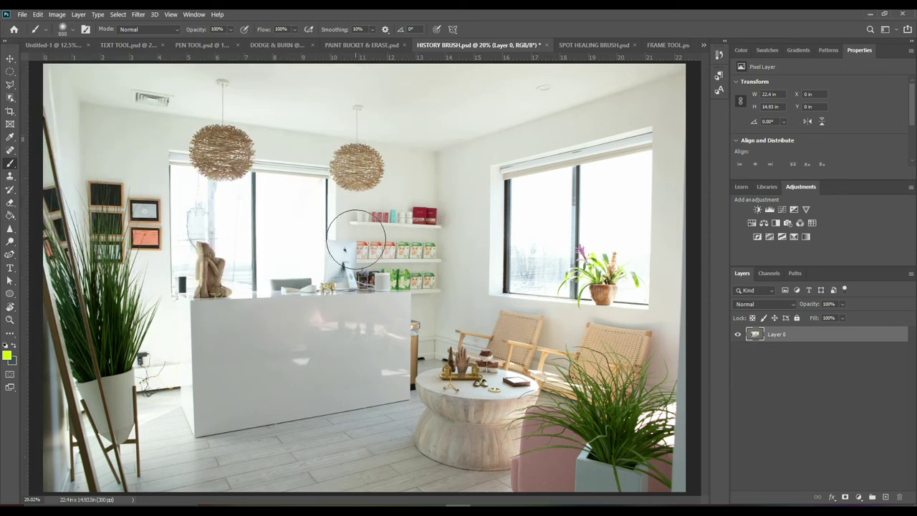
key(bracketright)
key(bracketright)
key(bracketright)
key(bracketright)
key(bracketright)
key(bracketright)
key(bracketright)
key(bracketright)
key(bracketright)
key(bracketright)
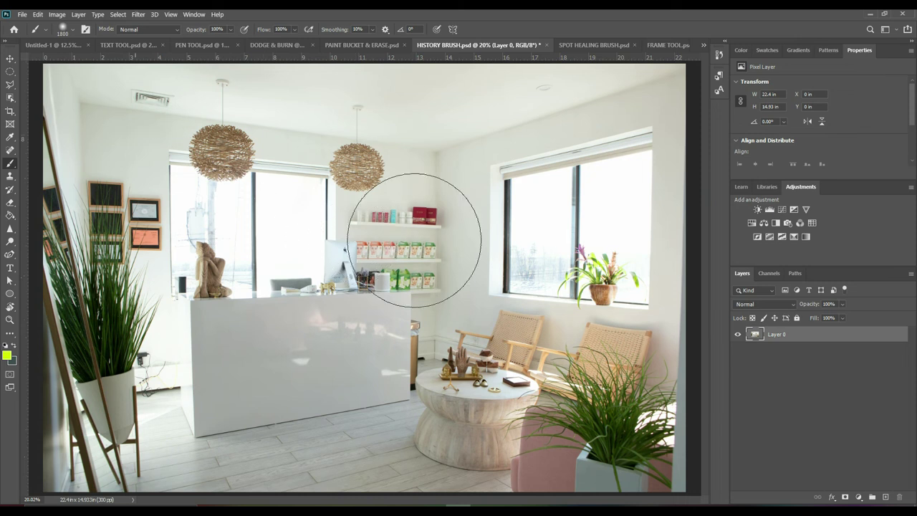
key(bracketleft)
key(bracketleft)
key(bracketleft)
key(bracketleft)
key(bracketleft)
key(bracketleft)
key(bracketleft)
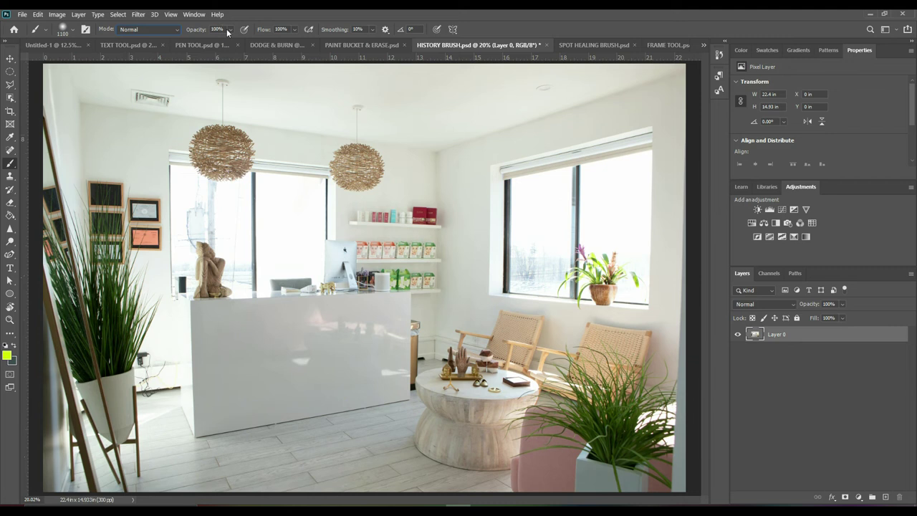
click(230, 30)
click(287, 127)
mouse_move(306, 131)
mouse_down()
mouse_move(389, 190)
mouse_move(435, 263)
mouse_move(443, 378)
mouse_up()
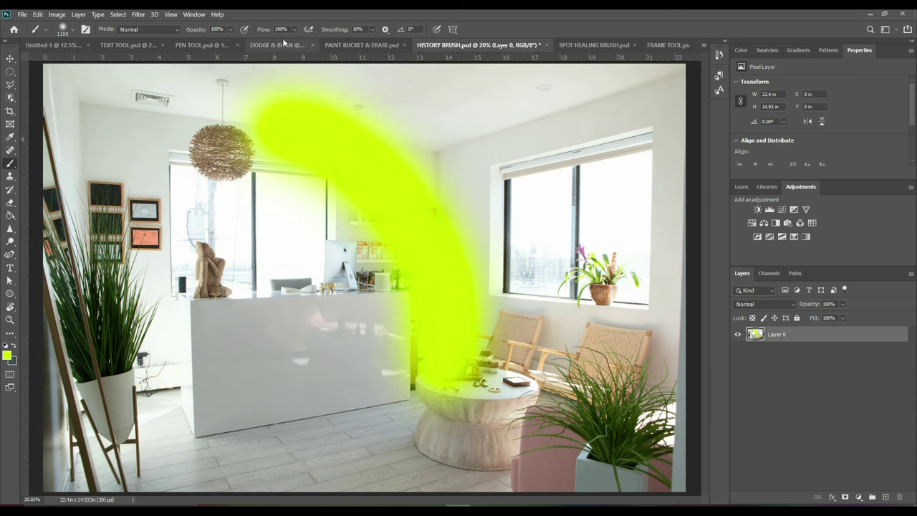
Paint 45% opacity yellow strokes over the wall, statue and desk, then revert with F12
click(230, 30)
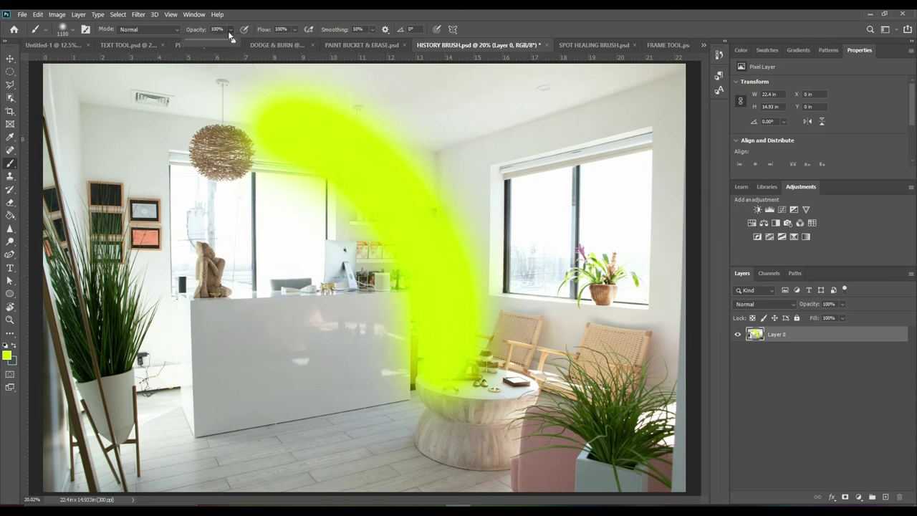
drag(212, 41, 208, 40)
mouse_move(147, 190)
mouse_down()
mouse_move(223, 259)
mouse_move(283, 331)
mouse_move(326, 430)
mouse_up()
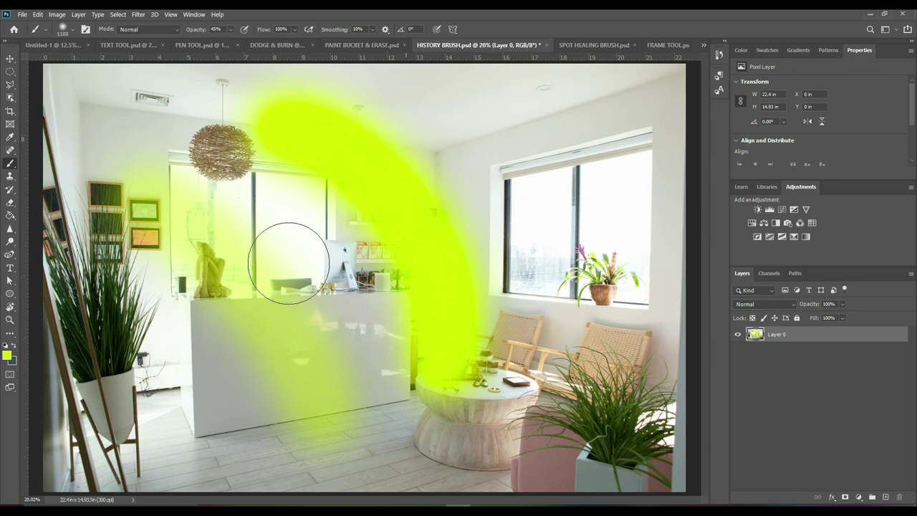
mouse_move(164, 205)
mouse_down()
mouse_move(226, 268)
mouse_move(306, 438)
mouse_up()
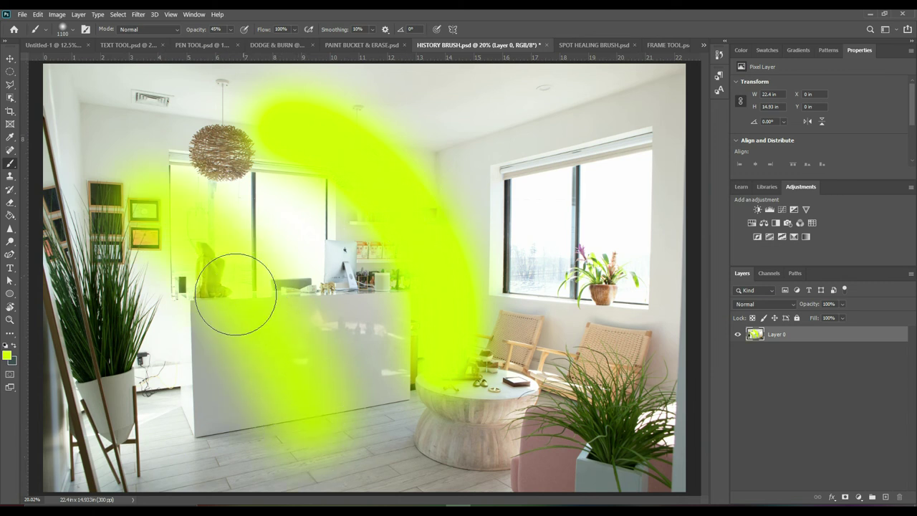
drag(208, 215, 325, 438)
drag(184, 235, 311, 424)
mouse_move(184, 236)
mouse_down()
mouse_move(265, 337)
mouse_move(303, 440)
mouse_up()
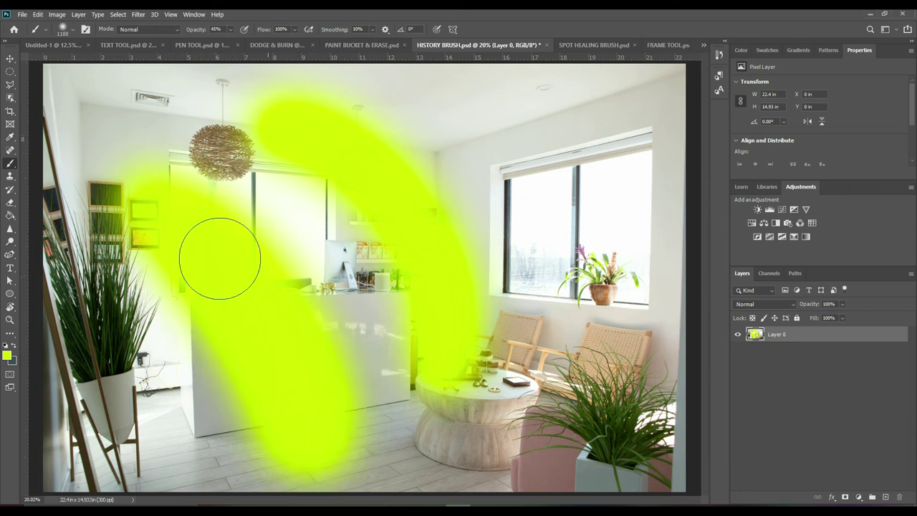
drag(219, 256, 325, 478)
key(F12)
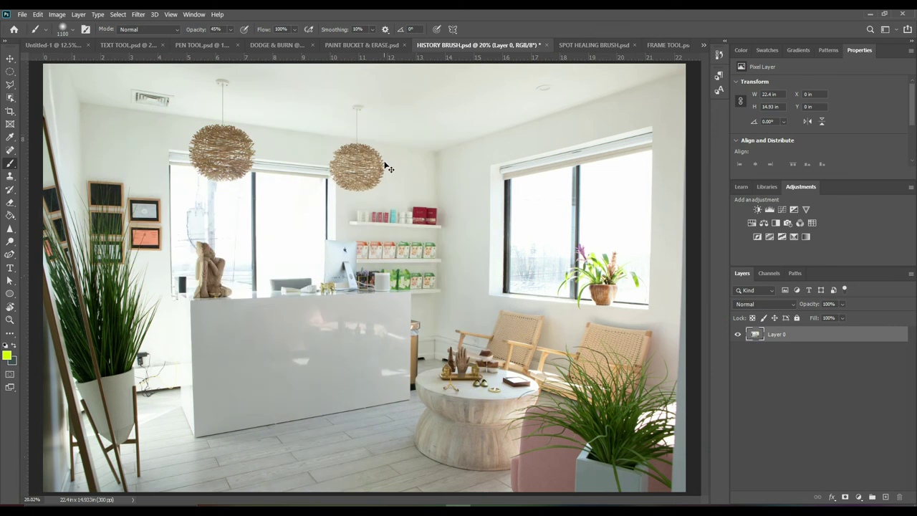
Set brush opacity to 100% and flow to 15%, then test and undo a faint stroke
click(294, 30)
drag(233, 38, 269, 47)
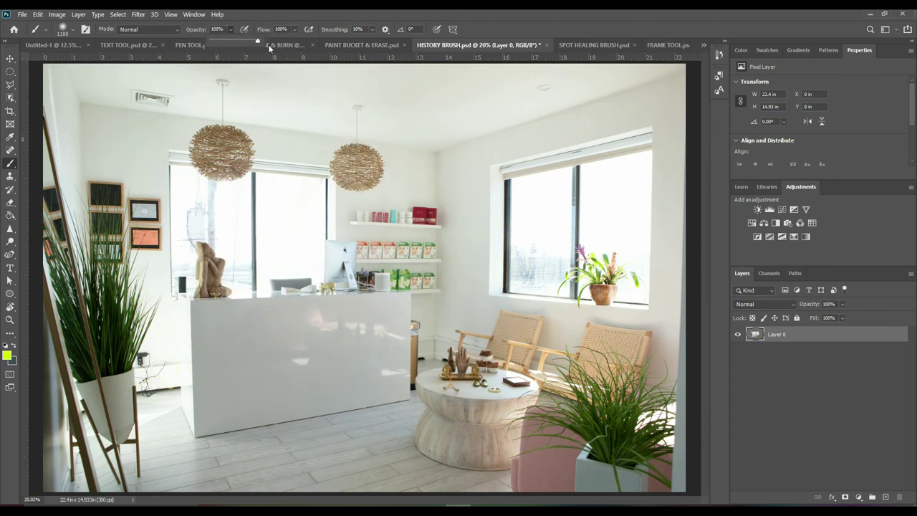
click(294, 30)
drag(263, 41, 259, 39)
mouse_move(279, 153)
mouse_down()
mouse_move(495, 268)
mouse_move(379, 239)
mouse_move(282, 155)
mouse_move(473, 266)
mouse_move(448, 281)
mouse_move(281, 170)
mouse_move(432, 275)
mouse_move(331, 219)
mouse_move(307, 178)
mouse_move(462, 315)
mouse_move(328, 202)
mouse_move(425, 289)
mouse_move(311, 202)
mouse_move(417, 341)
mouse_move(313, 222)
mouse_move(388, 334)
mouse_move(378, 248)
mouse_move(405, 309)
mouse_move(389, 311)
mouse_move(411, 375)
mouse_move(270, 318)
mouse_up()
key(ctrl+z)
key(ctrl+z)
key(ctrl+z)
key(ctrl+z)
key(ctrl+z)
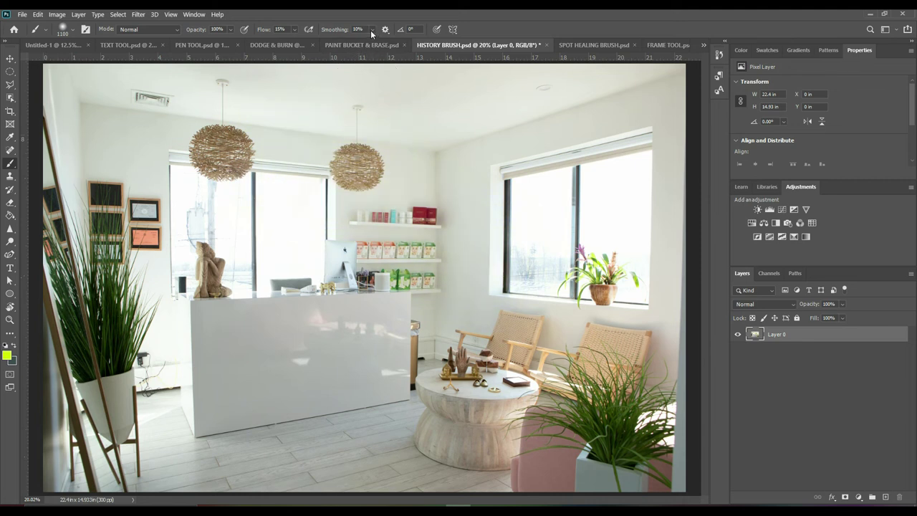
Raise flow back to 100%, paint strong and smooth test strokes, then undo them all
drag(358, 133, 215, 186)
key(shift+0)
drag(277, 153, 337, 322)
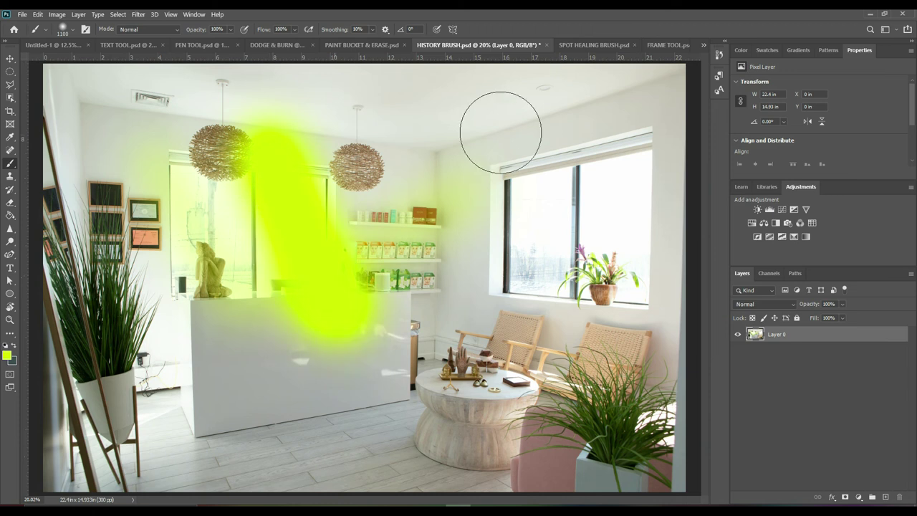
drag(475, 161, 569, 337)
key(ctrl+z)
mouse_move(186, 168)
mouse_down()
mouse_move(226, 175)
mouse_move(235, 159)
mouse_move(351, 451)
mouse_move(630, 200)
mouse_move(661, 346)
mouse_up()
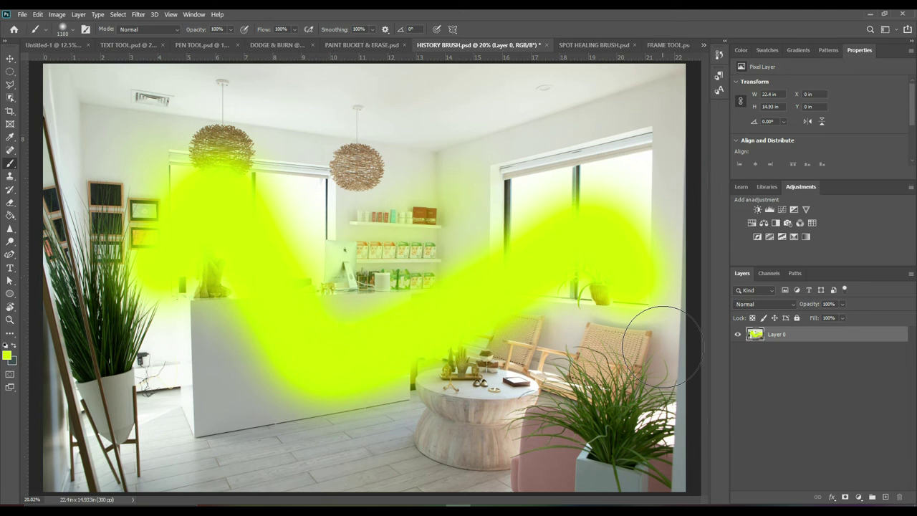
key(ctrl+z)
key(ctrl+z)
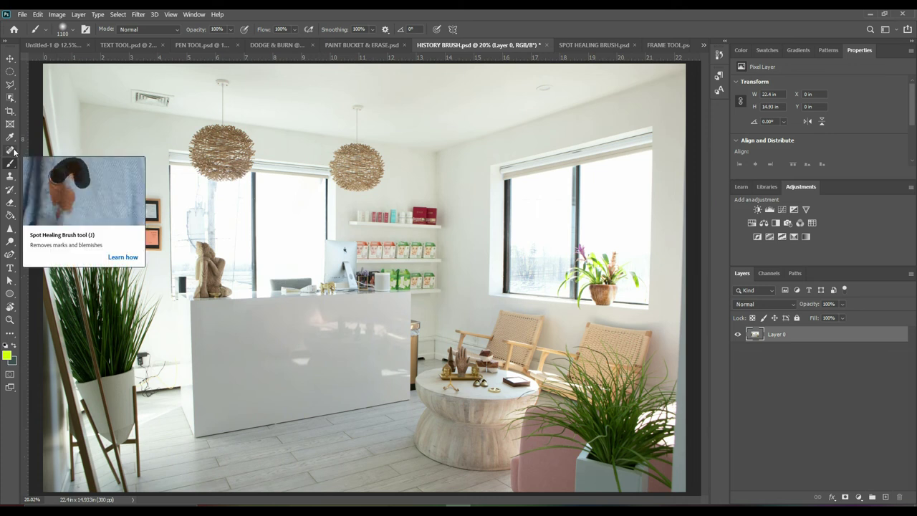
click(14, 151)
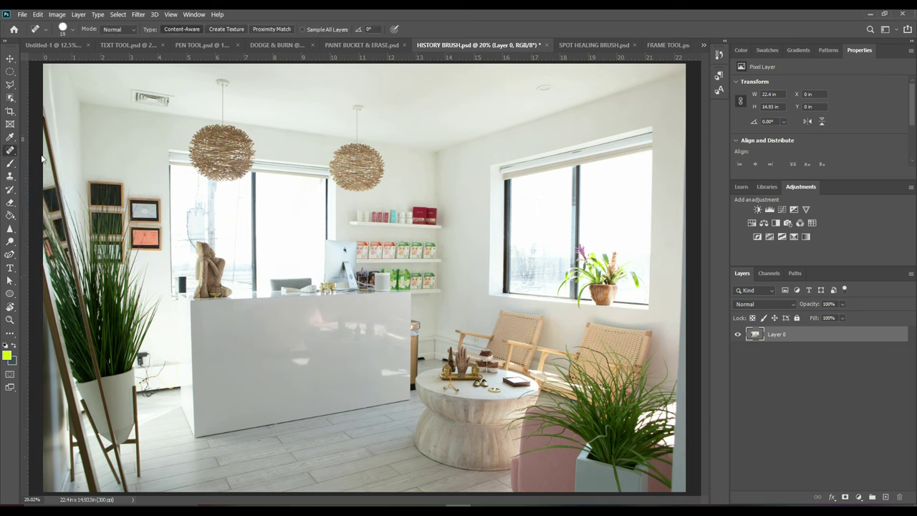
In SPOT HEALING BRUSH.psd, heal the red blemishes on the man's forehead with the Spot Healing Brush
click(602, 45)
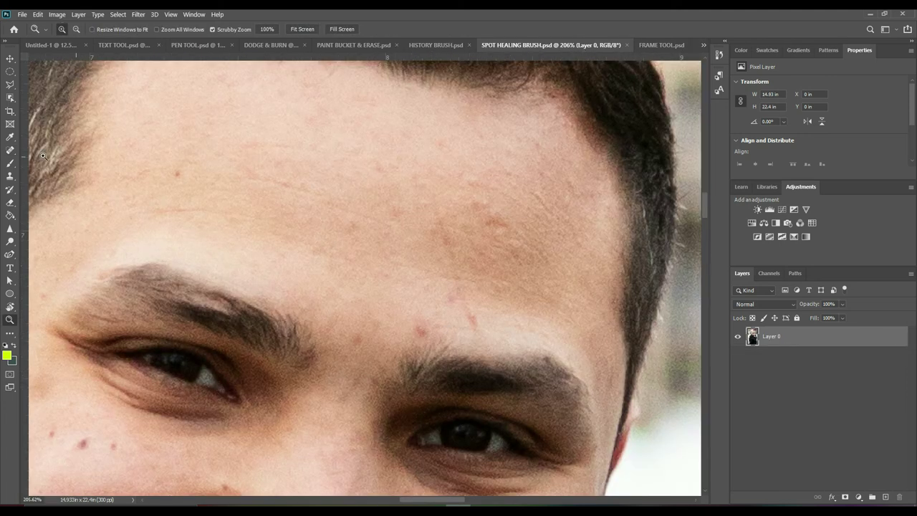
click(11, 153)
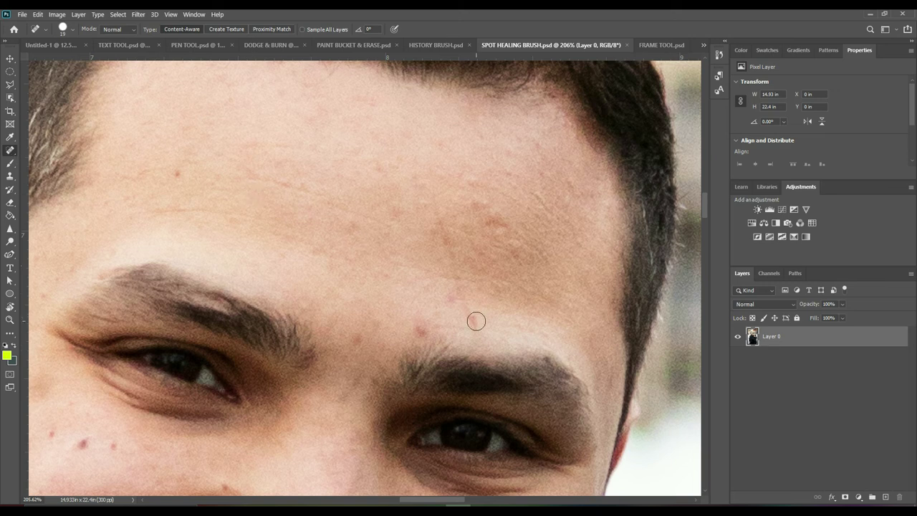
drag(478, 323, 429, 188)
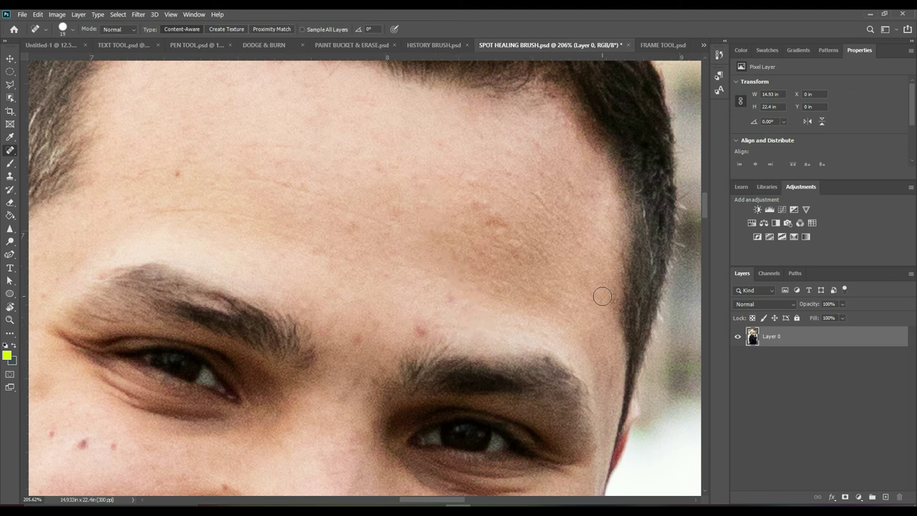
click(452, 297)
drag(428, 318, 421, 330)
Heal the last forehead spots, including the one above the eyebrow
click(402, 218)
click(362, 334)
drag(378, 362, 411, 182)
scroll(195, 333, up, 10)
Enlarge the healing brush and paint away the logo badge on the black knit beanie
mouse_move(195, 333)
mouse_down()
mouse_move(313, 254)
mouse_move(240, 327)
mouse_move(107, 410)
mouse_move(322, 297)
mouse_up()
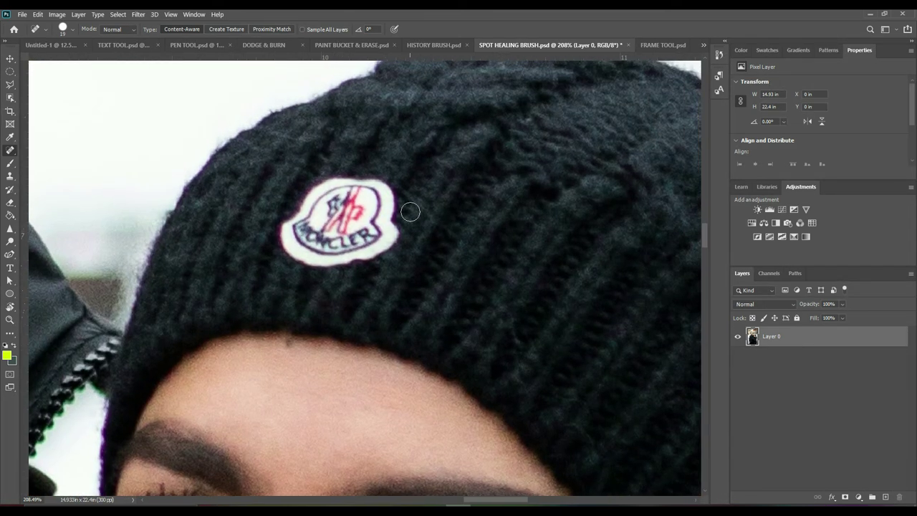
key(bracketright)
key(bracketright)
key(bracketright)
mouse_move(407, 209)
mouse_down()
mouse_move(387, 207)
mouse_move(374, 260)
mouse_move(362, 181)
mouse_move(315, 192)
mouse_move(305, 255)
mouse_move(351, 215)
mouse_move(326, 215)
mouse_up()
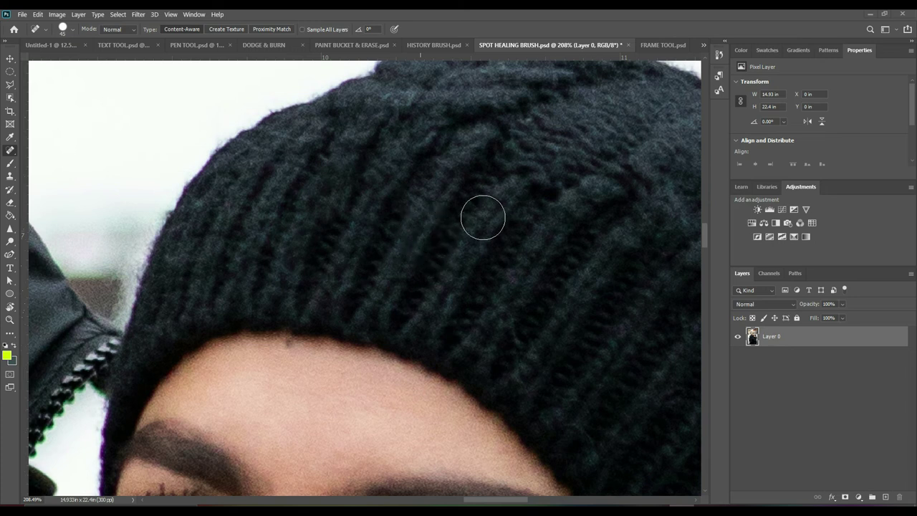
key(z)
click(10, 137)
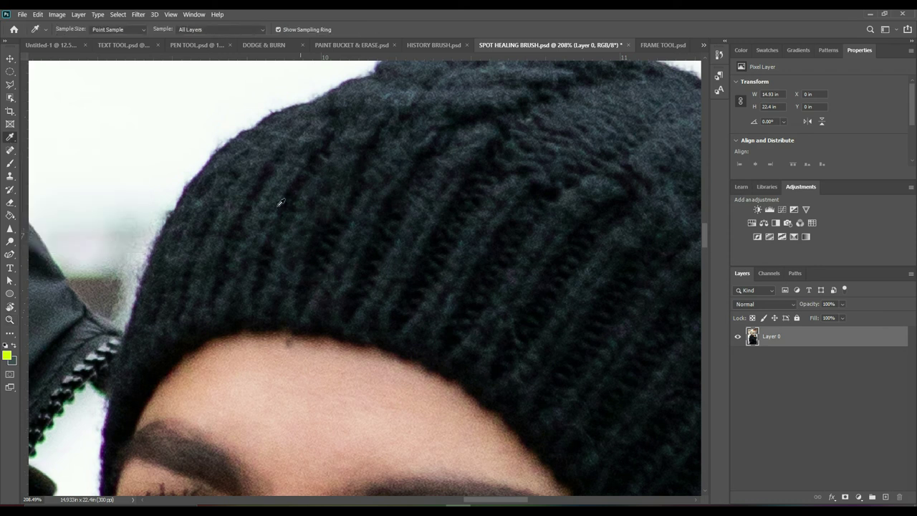
Paste the orange LOREM IPSUM text over the couple, scale it to fit and centre it
key(ctrl+0)
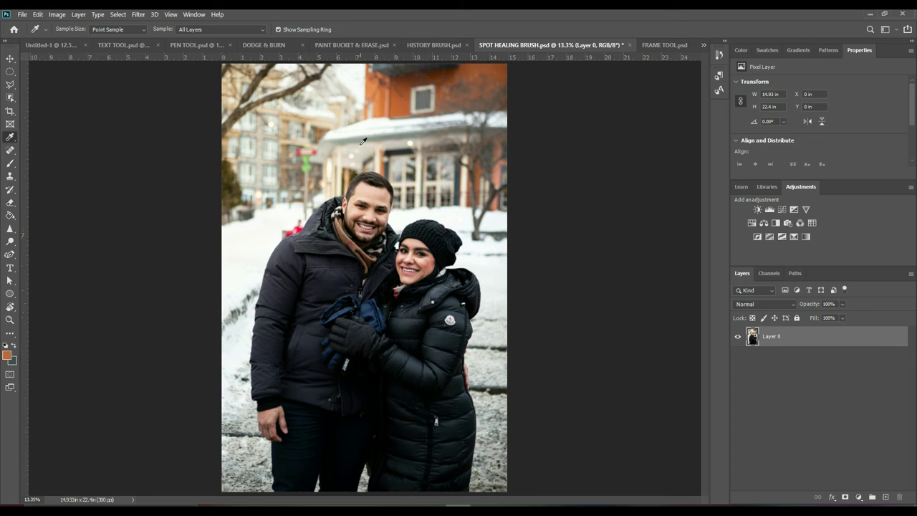
key(v)
key(ctrl+v)
drag(320, 262, 350, 301)
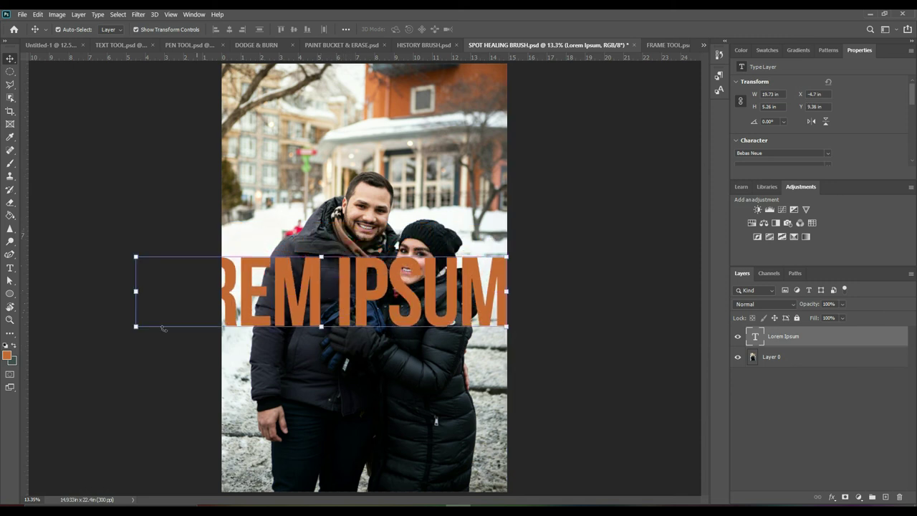
drag(136, 328, 248, 331)
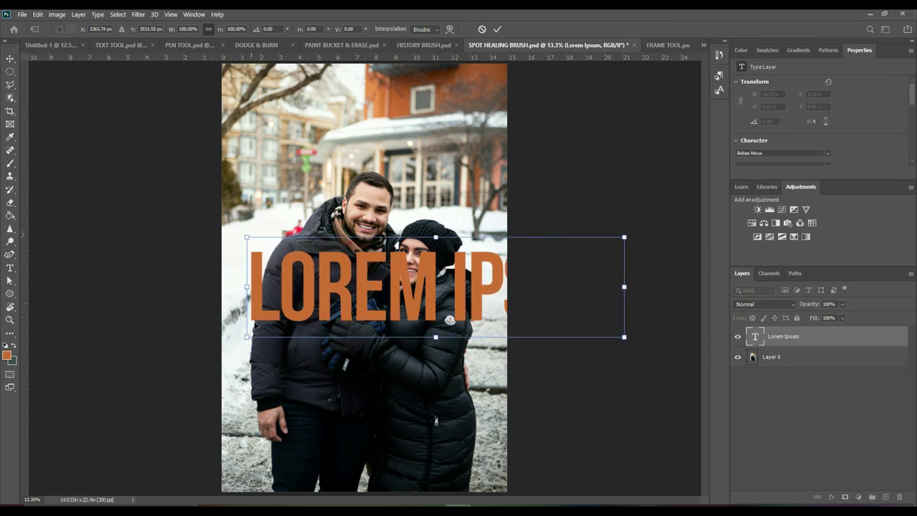
drag(621, 239, 500, 274)
drag(401, 308, 395, 308)
click(91, 268)
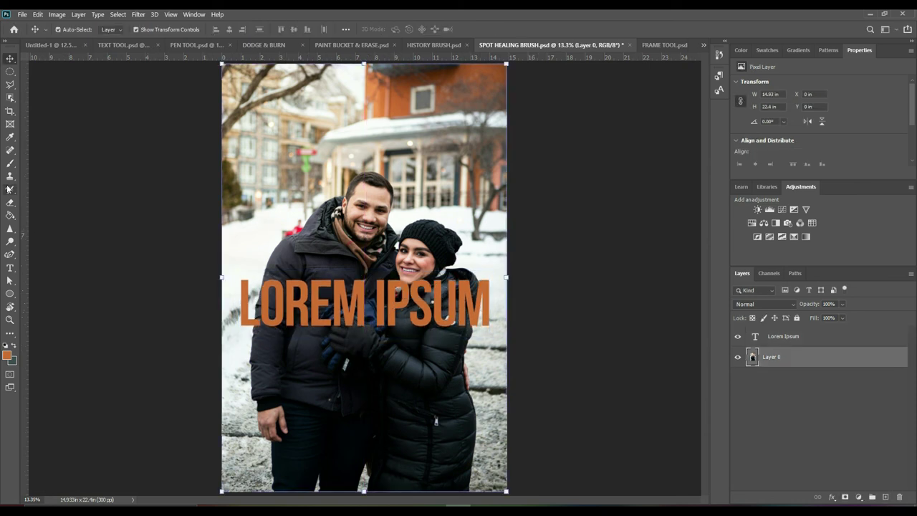
In FRAME TOOL.psd, start scaling the glass-building photo from its corner
click(665, 45)
key(ctrl+t)
drag(41, 67, 481, 311)
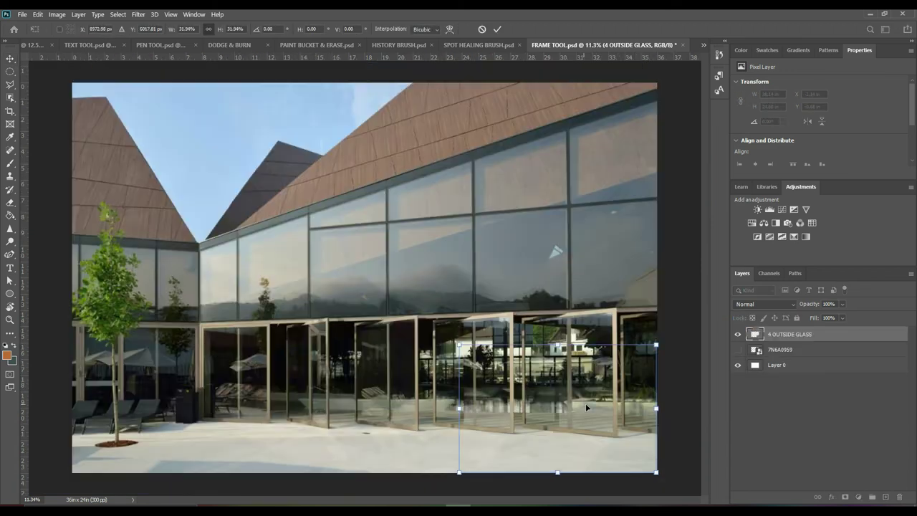
Drop the 4 OUTSIDE GLASS photo into the circular frame, enlarge it to fill, and shift it left
key(ctrl+z)
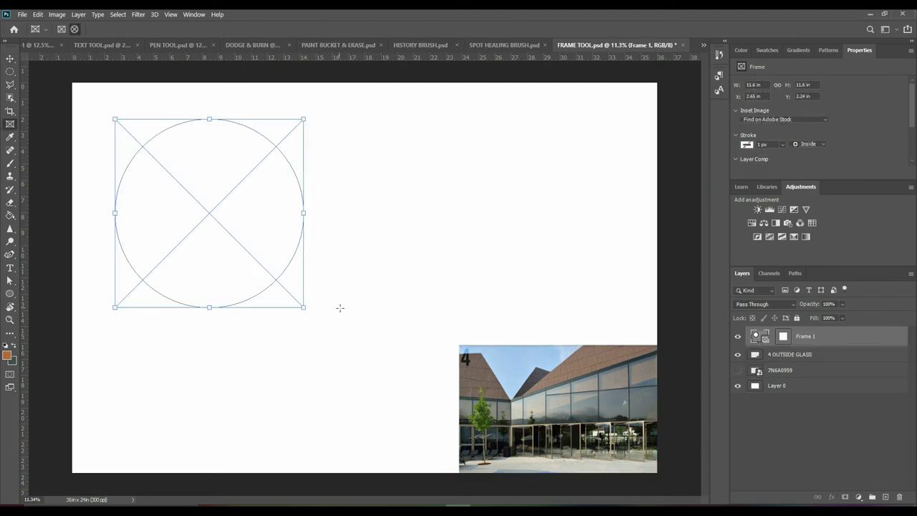
key(v)
drag(557, 377, 222, 151)
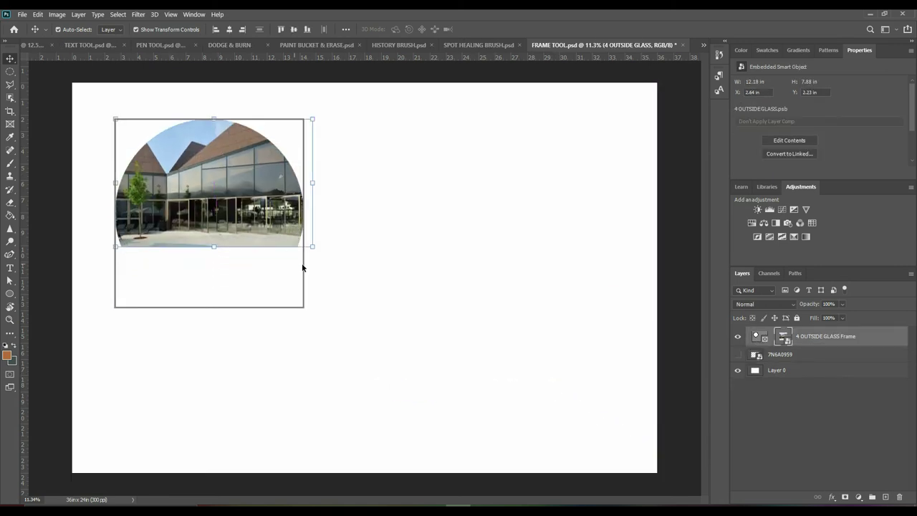
drag(314, 246, 346, 329)
key(Return)
drag(276, 200, 204, 210)
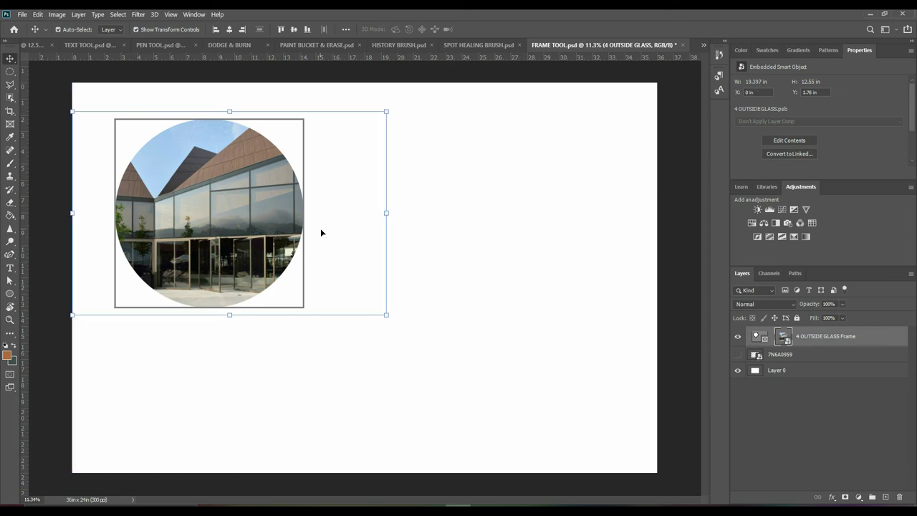
click(485, 229)
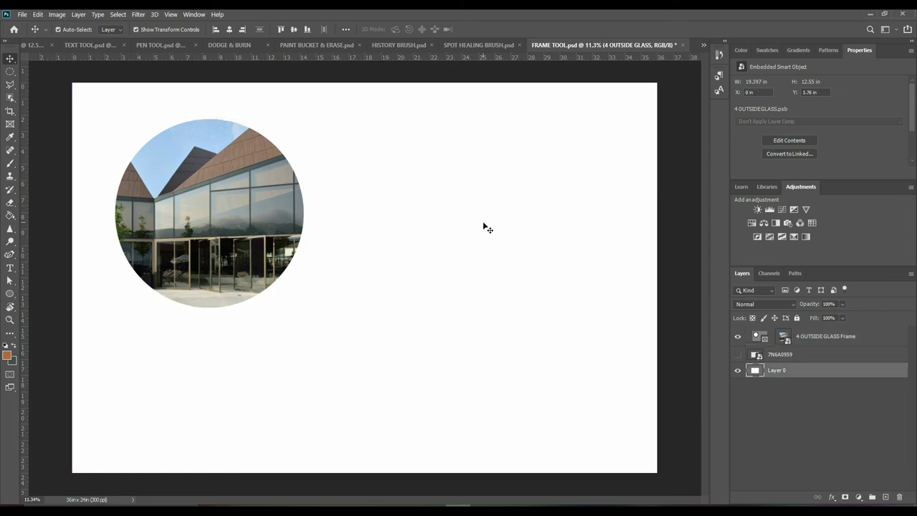
Type the magazine title (a person's name followed by MAGAZINE) and move it below the circular photo
key(t)
click(382, 120)
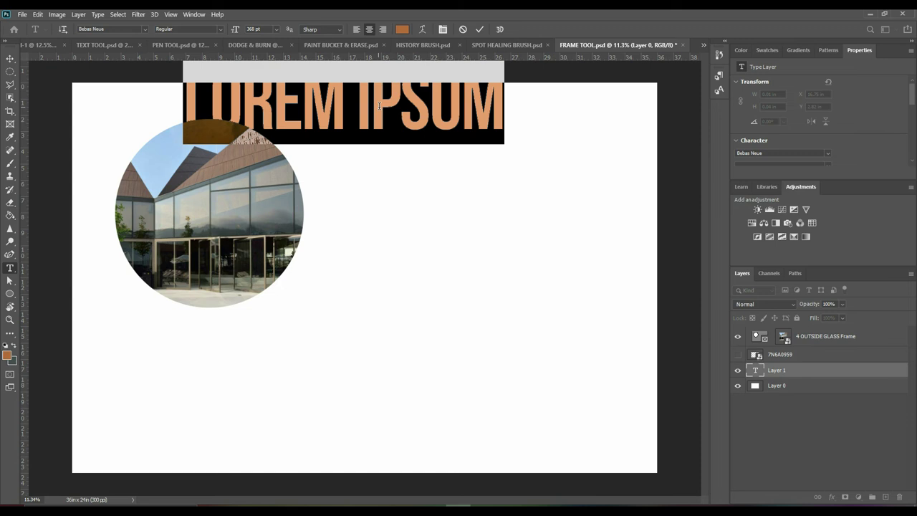
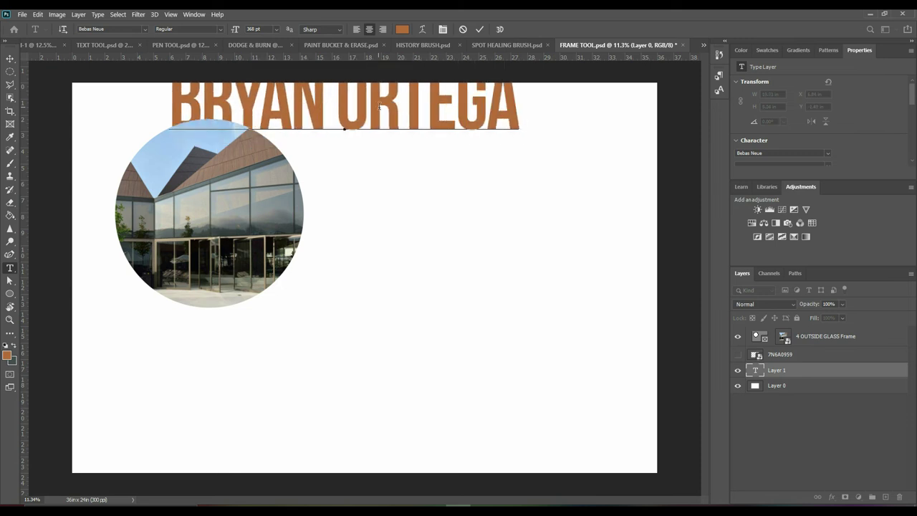
text( MAGAZINE)
key(ctrl+Return)
key(v)
drag(379, 107, 195, 335)
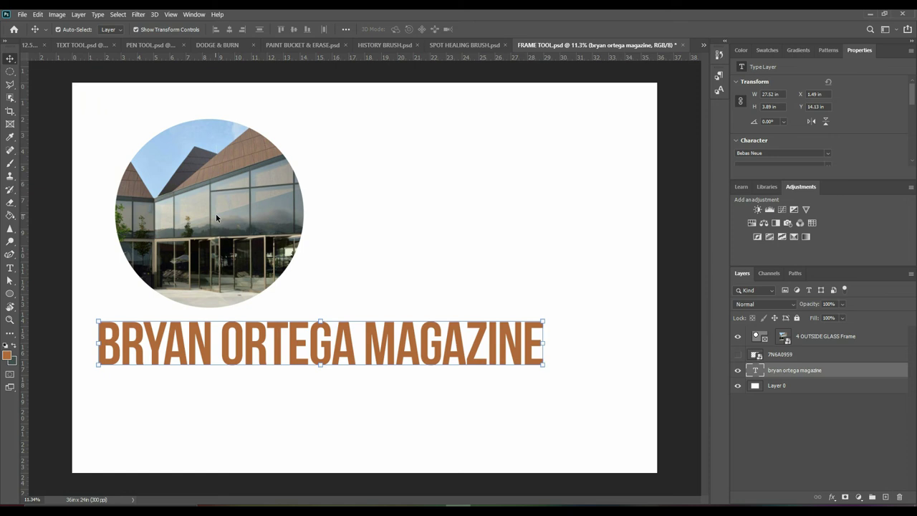
click(10, 111)
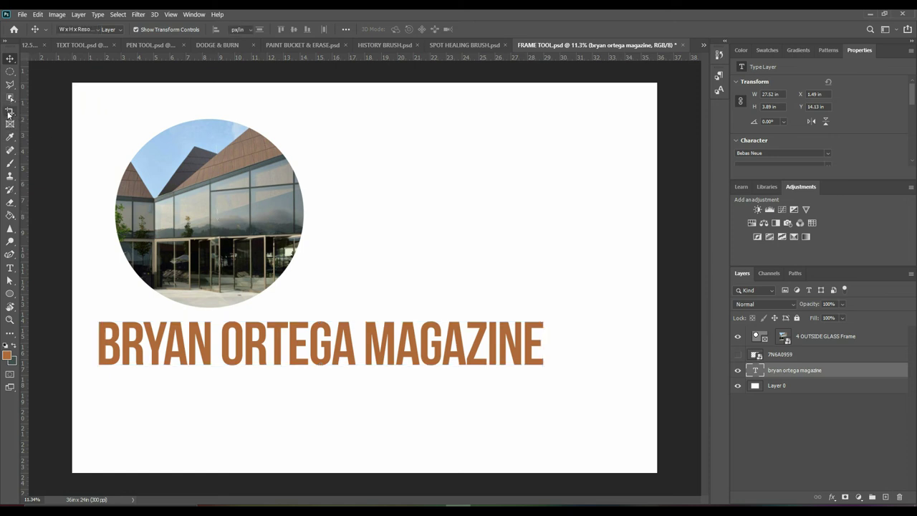
Apply a trial crop from the top-right corner, undo it, and drag a new crop corner inward
drag(656, 82, 610, 84)
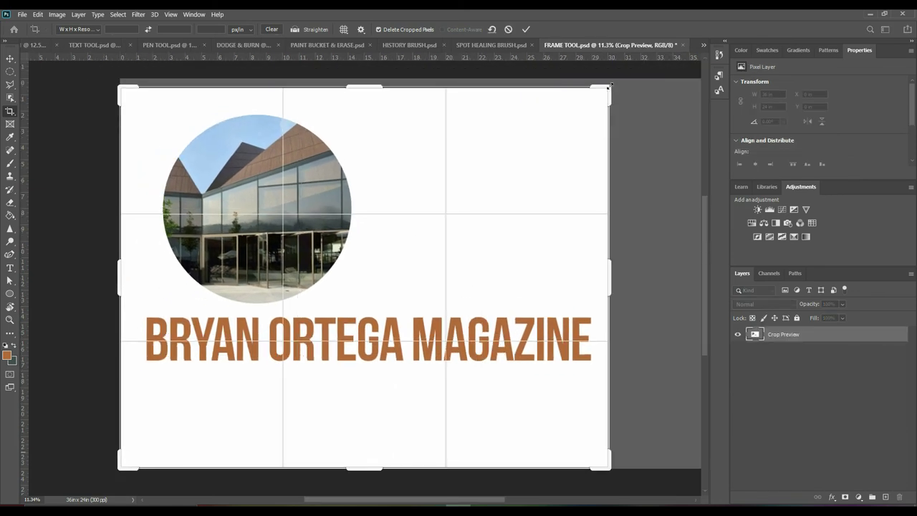
drag(610, 85, 610, 86)
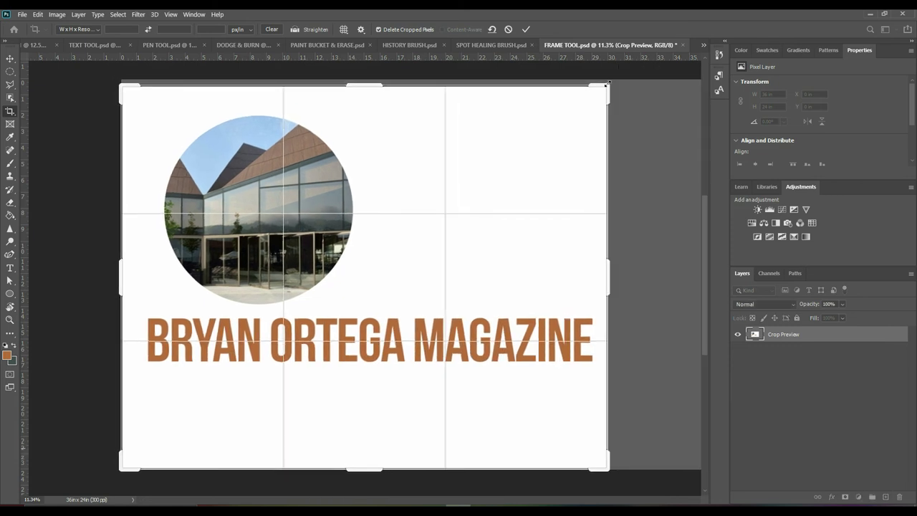
key(Return)
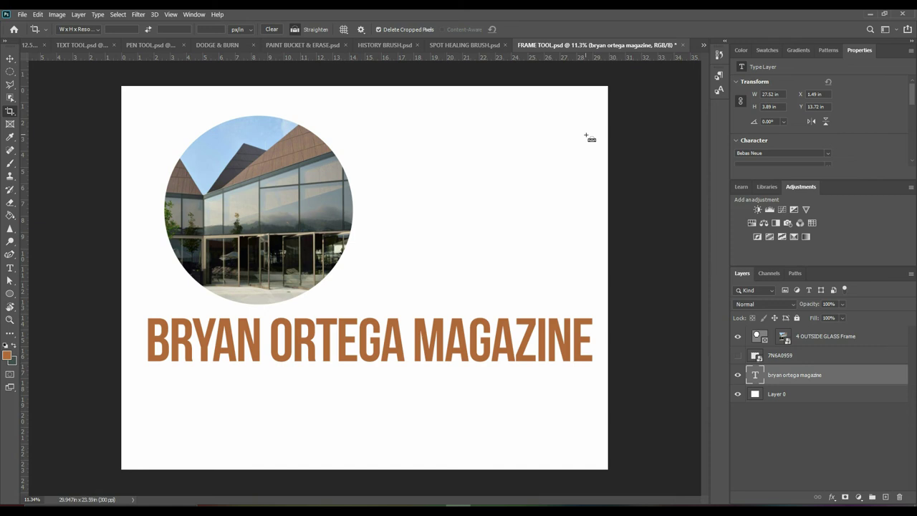
key(ctrl+z)
click(12, 113)
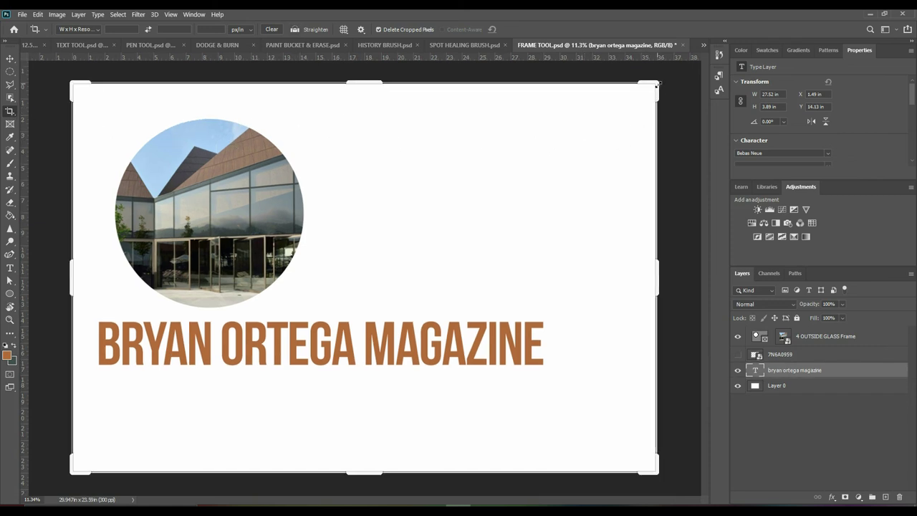
drag(658, 83, 608, 85)
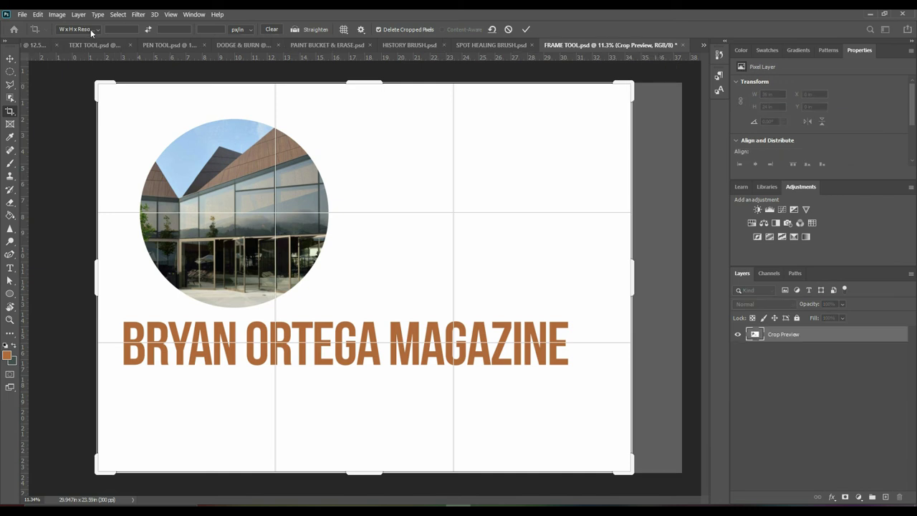
Try the Original Ratio, 1:1 and 4:5 crop presets, shrinking the crop box from its corner
click(92, 33)
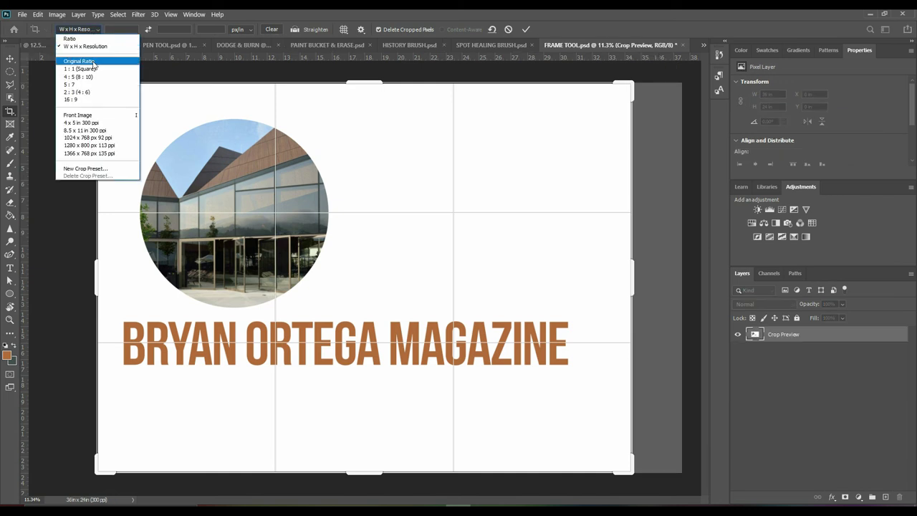
click(79, 61)
drag(659, 83, 588, 129)
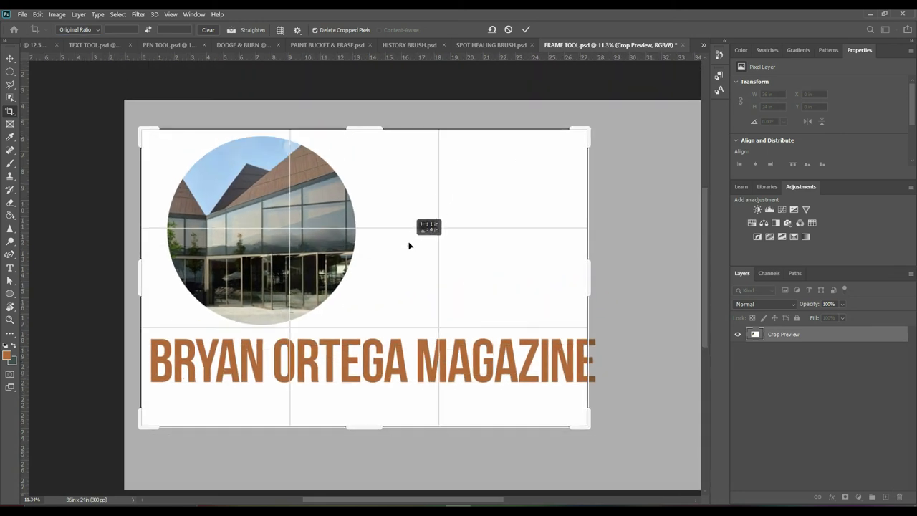
click(77, 29)
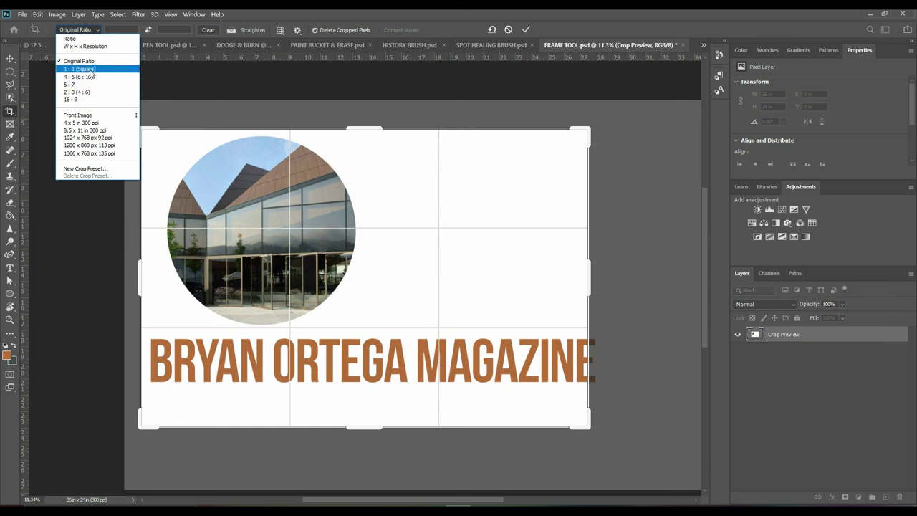
click(81, 68)
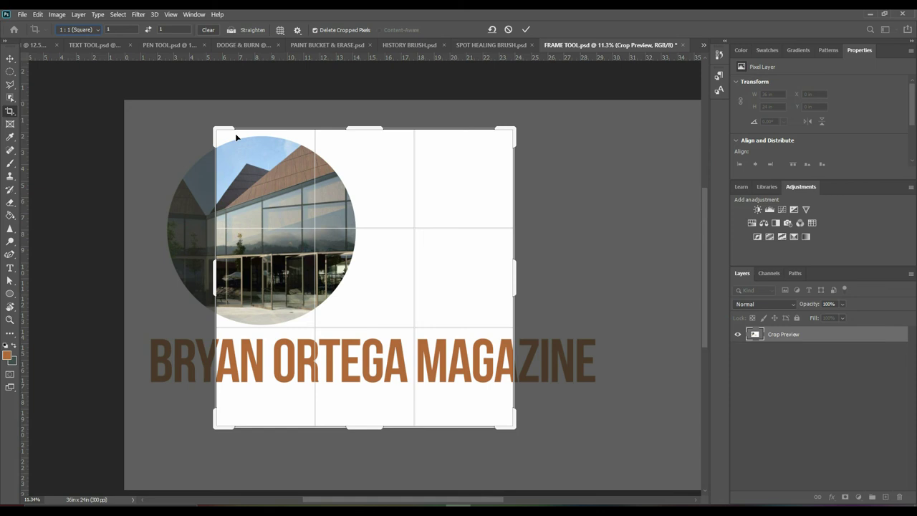
click(79, 29)
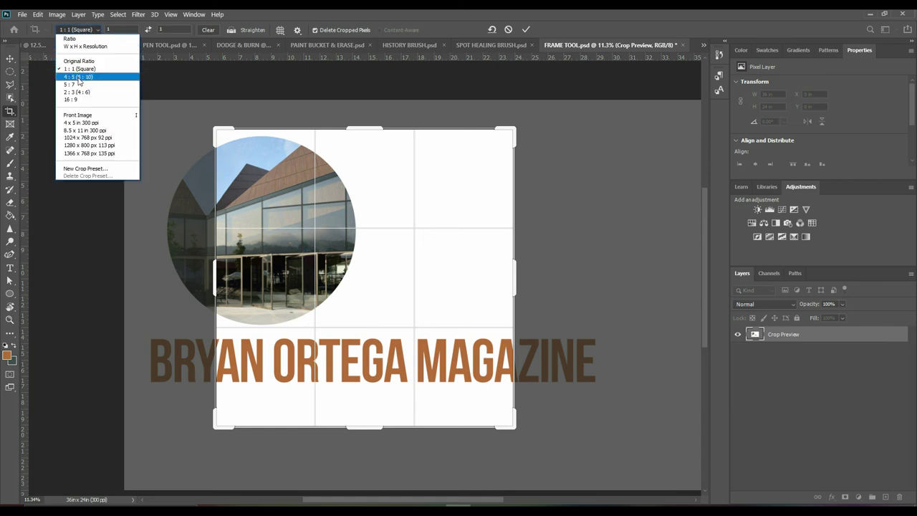
click(79, 77)
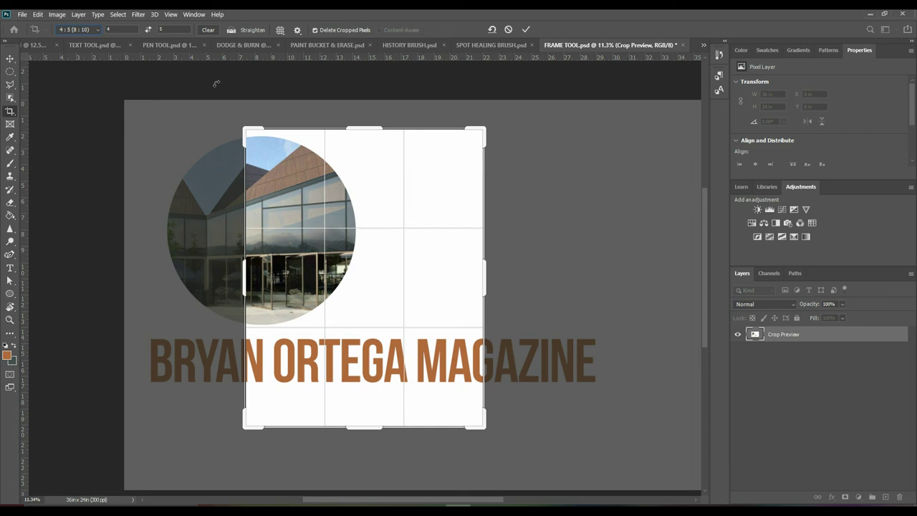
Switch the crop ratio to 5:7, then settle on 16:9 for the final crop
click(93, 30)
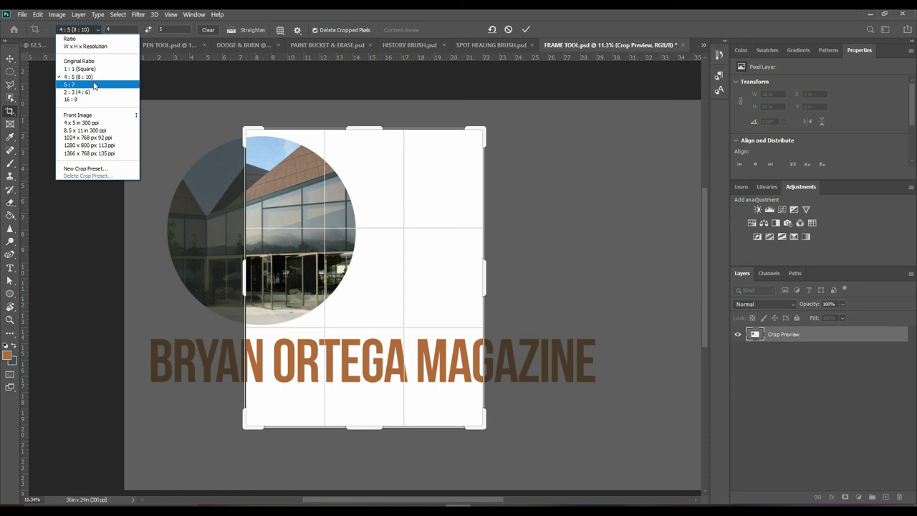
click(91, 83)
click(86, 29)
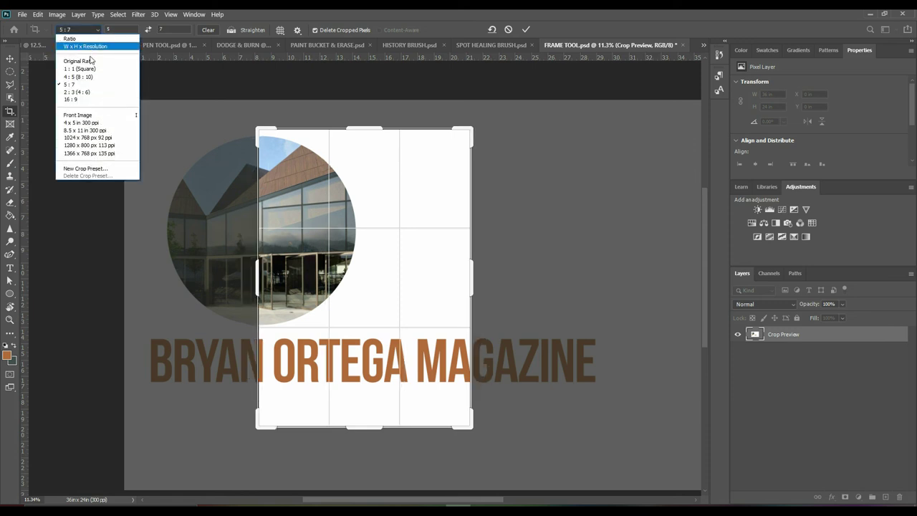
click(88, 100)
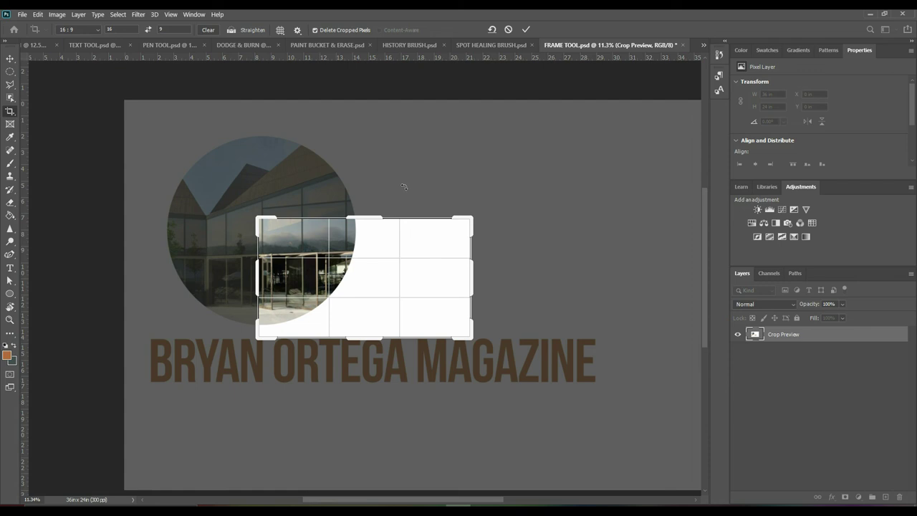
key(Escape)
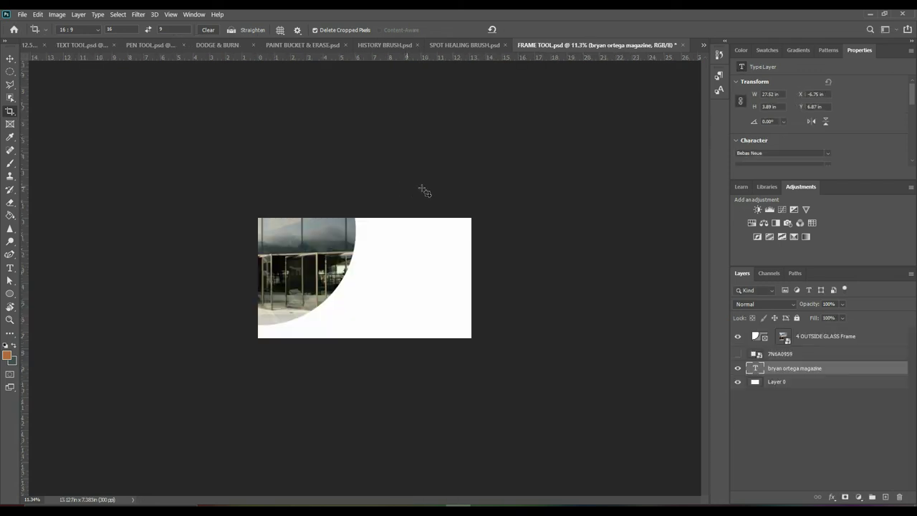
click(703, 46)
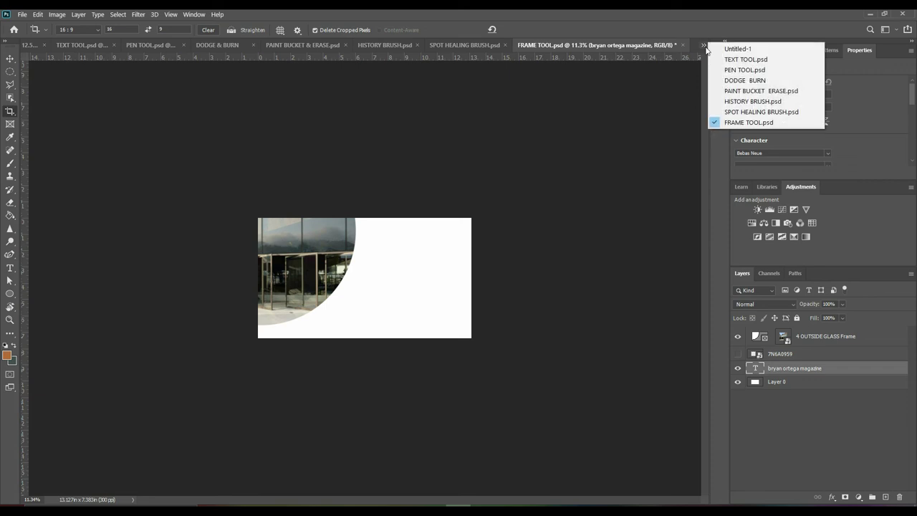
click(706, 48)
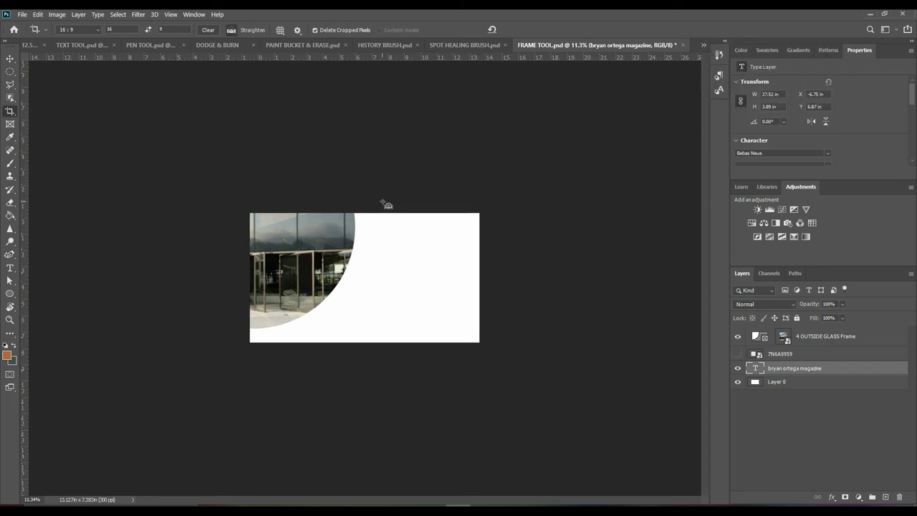
Undo past the crop and frame so the full 4 OUTSIDE GLASS photo fills the canvas again
key(ctrl+0)
key(ctrl+z)
key(ctrl+z)
key(ctrl+z)
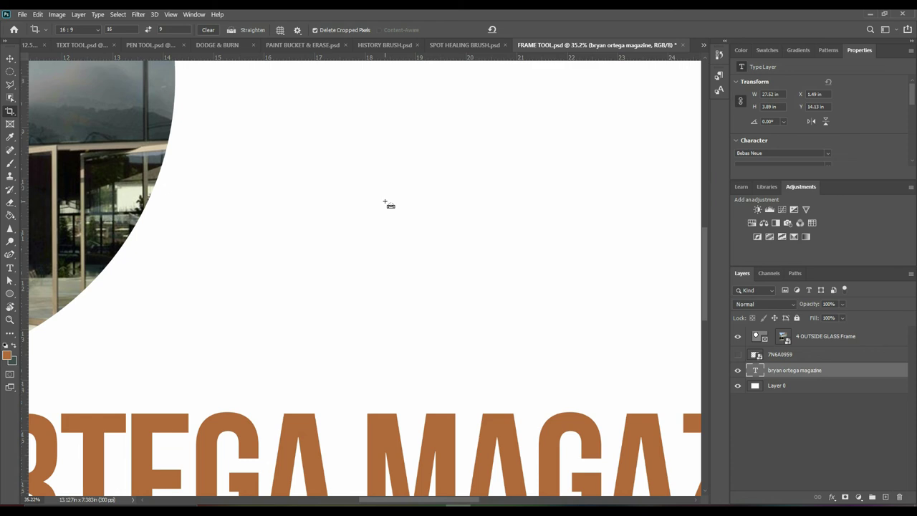
key(ctrl+z)
key(ctrl+z)
key(ctrl+z)
key(ctrl+z)
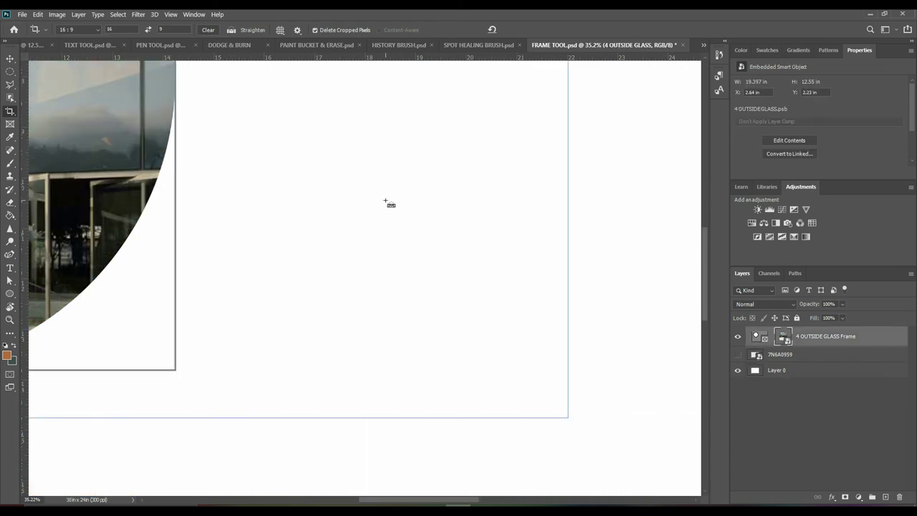
key(ctrl+z)
key(ctrl+z)
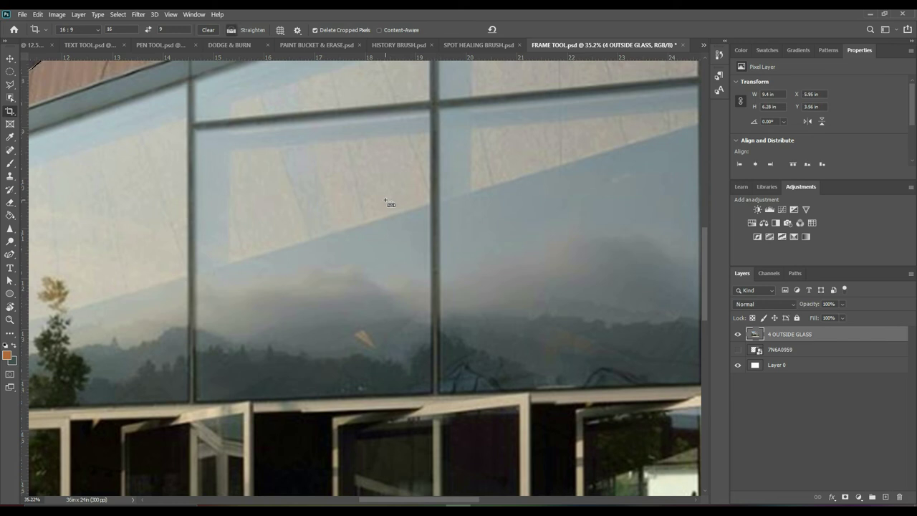
key(ctrl+0)
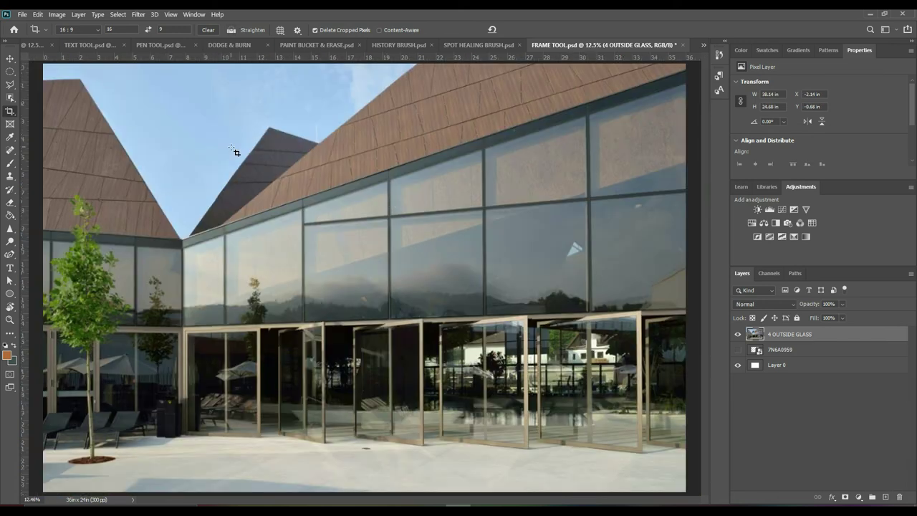
Select the sky twice with the Quick Selection Tool, clearing the selection after each attempt
click(12, 101)
right_click(12, 103)
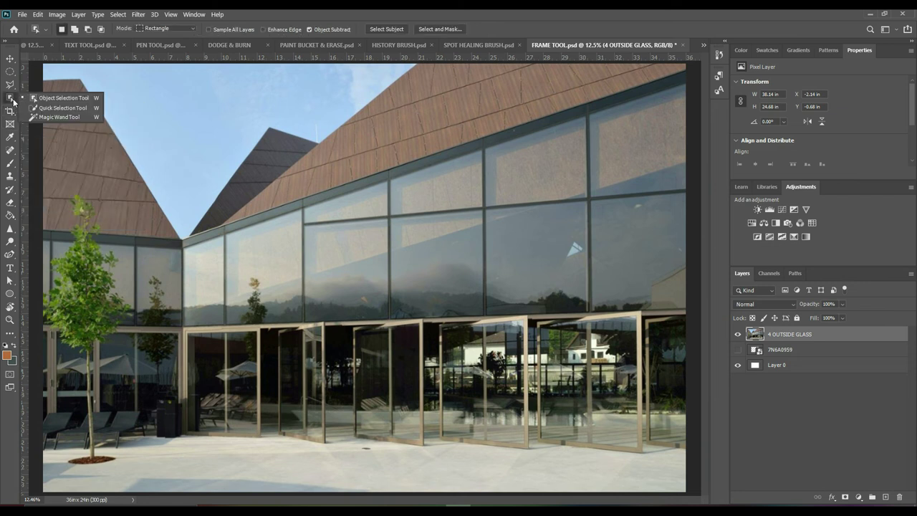
click(37, 107)
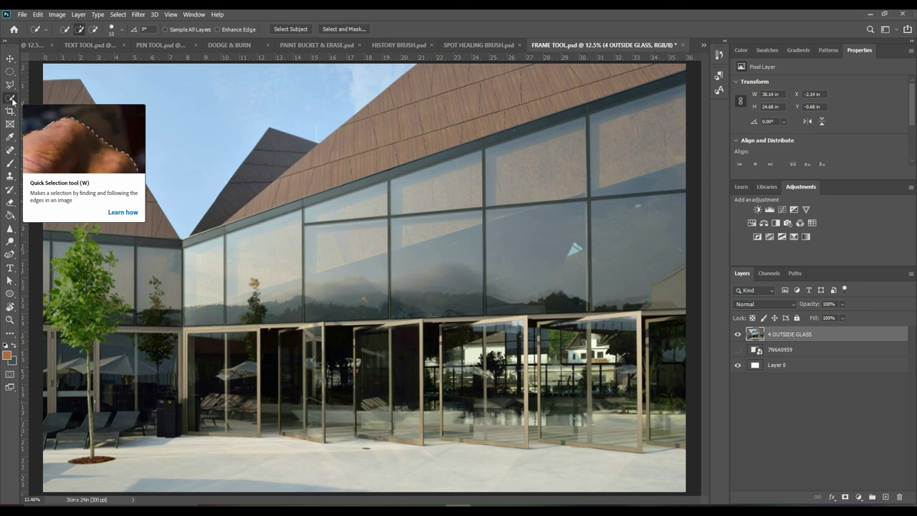
drag(290, 90, 259, 97)
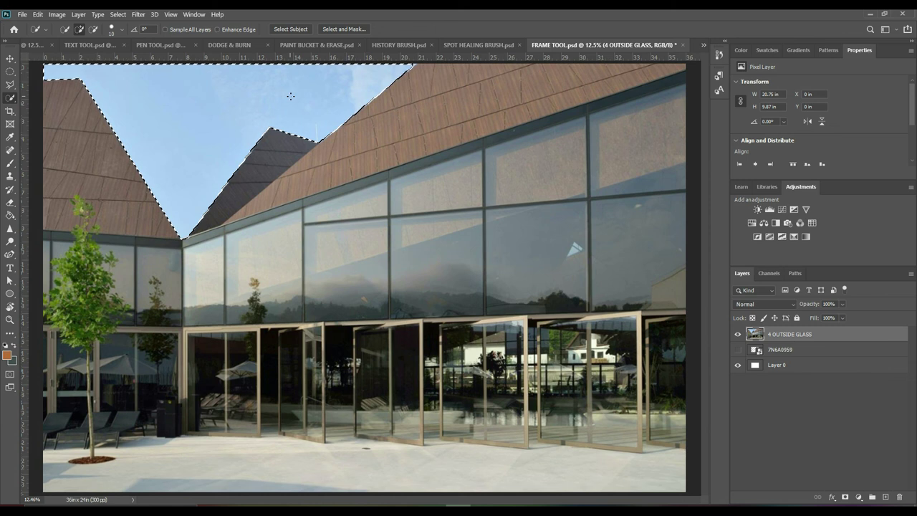
key(ctrl+d)
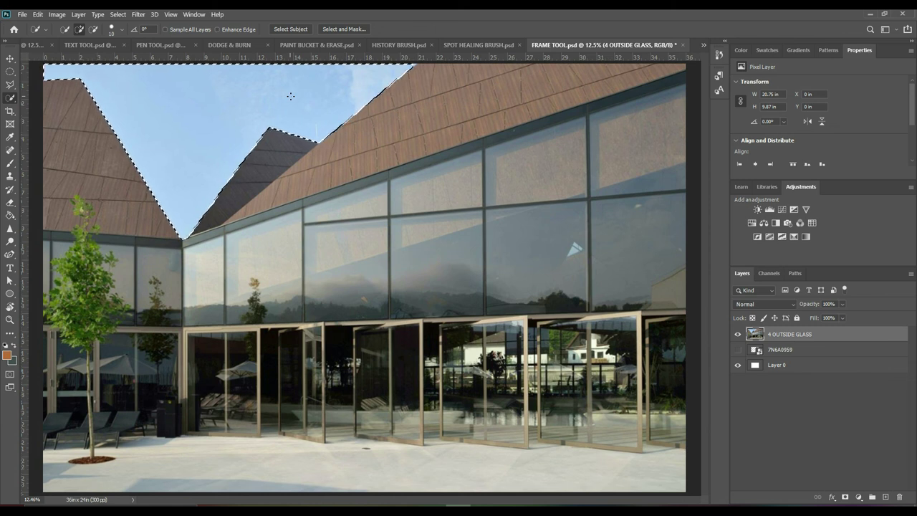
click(457, 102)
click(362, 129)
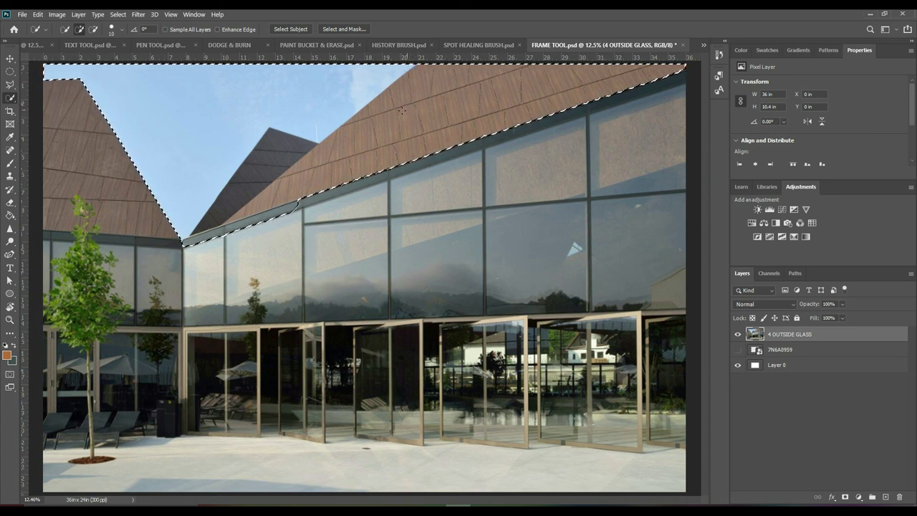
key(ctrl+d)
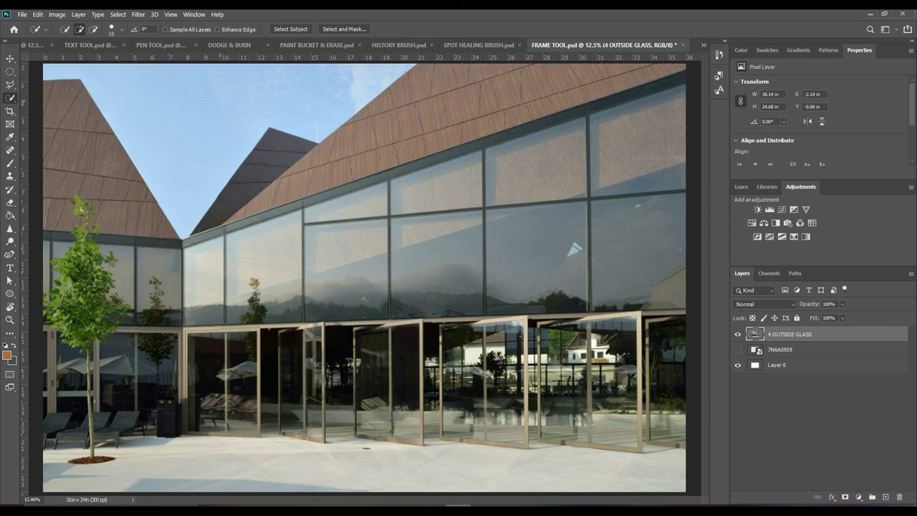
Select the sky with the Magic Wand, add the strip along the roof edge, then deselect
right_click(11, 101)
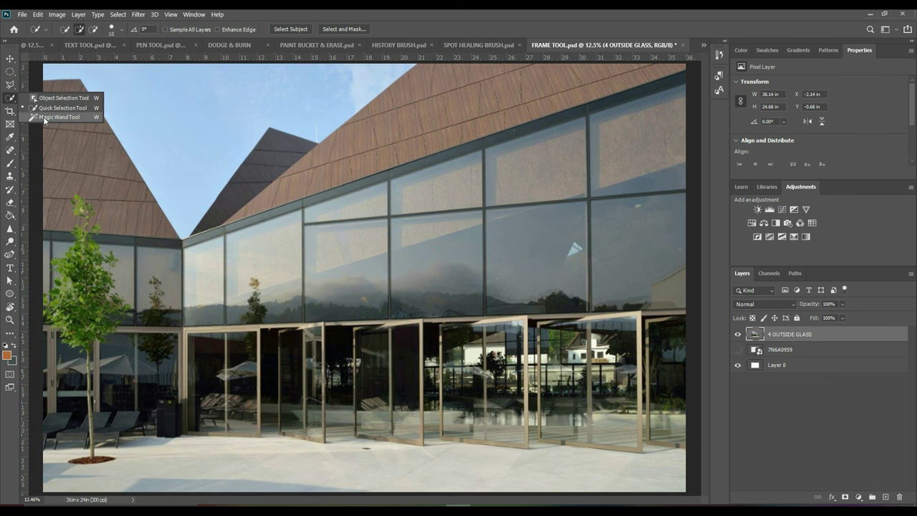
click(57, 117)
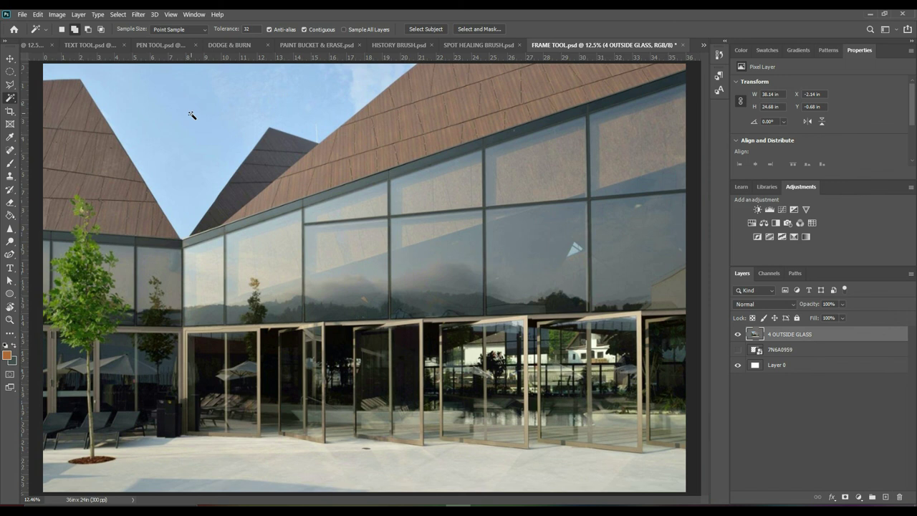
click(190, 113)
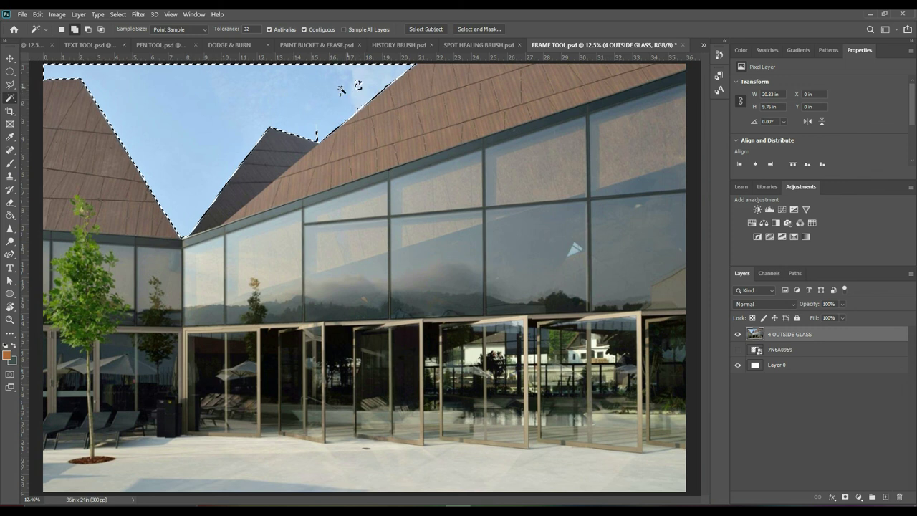
shift+click(337, 109)
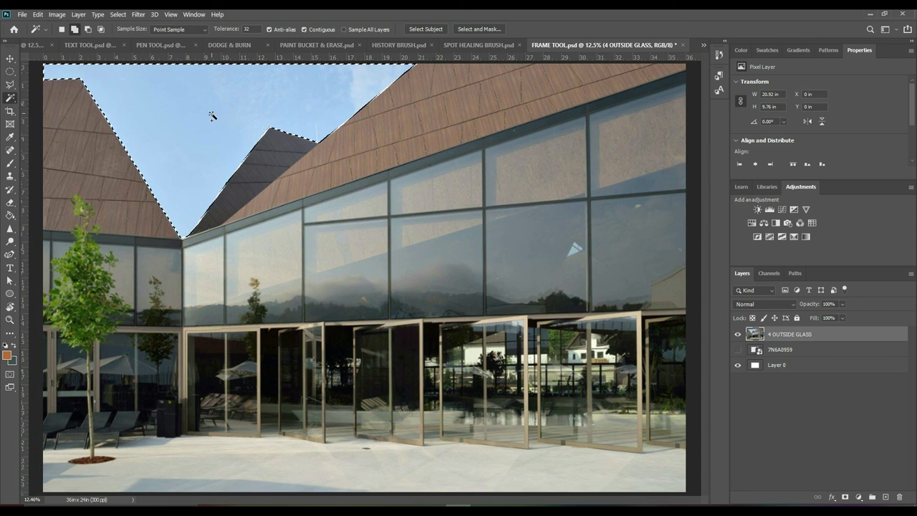
key(ctrl+d)
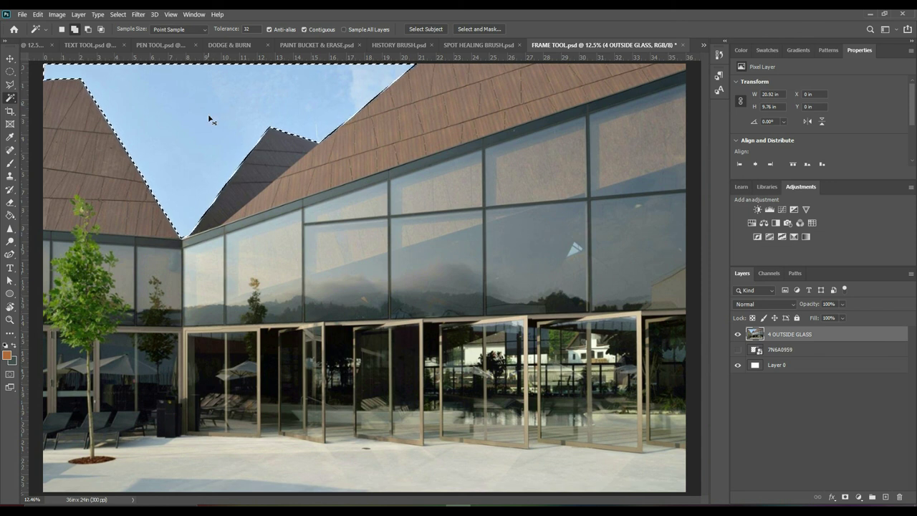
click(11, 86)
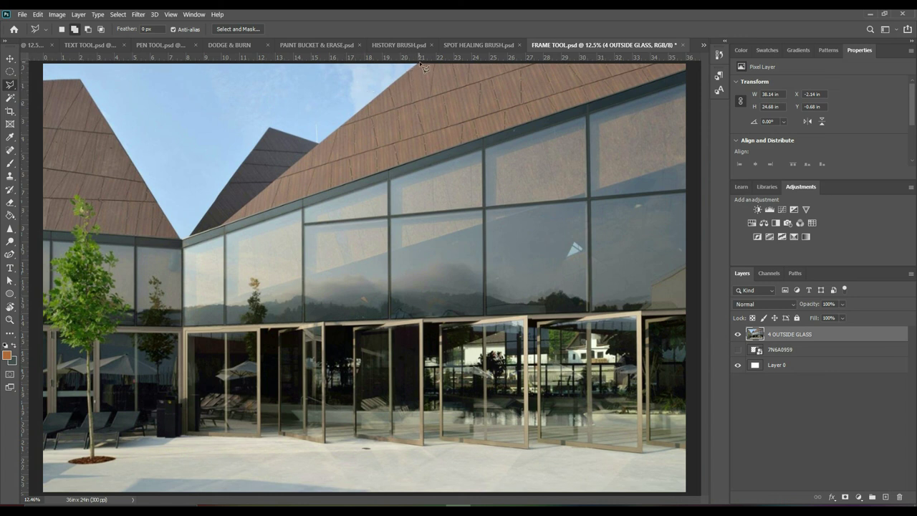
Trace a polygonal selection of the sky along the roof edges and set the foreground colour to #ff0000
mouse_move(410, 71)
mouse_down()
mouse_move(348, 111)
mouse_move(321, 147)
mouse_move(271, 129)
mouse_move(182, 241)
mouse_move(126, 105)
mouse_move(81, 80)
mouse_move(36, 84)
mouse_move(37, 64)
mouse_move(423, 68)
mouse_up()
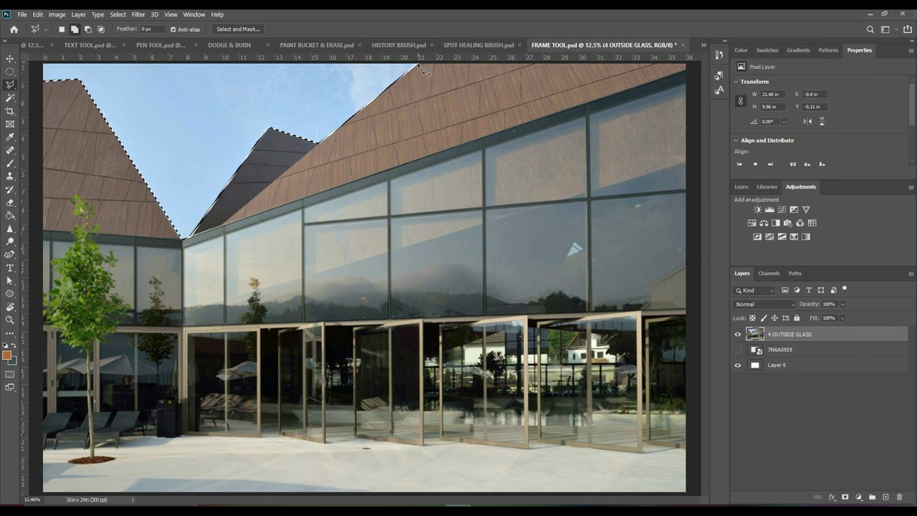
key(i)
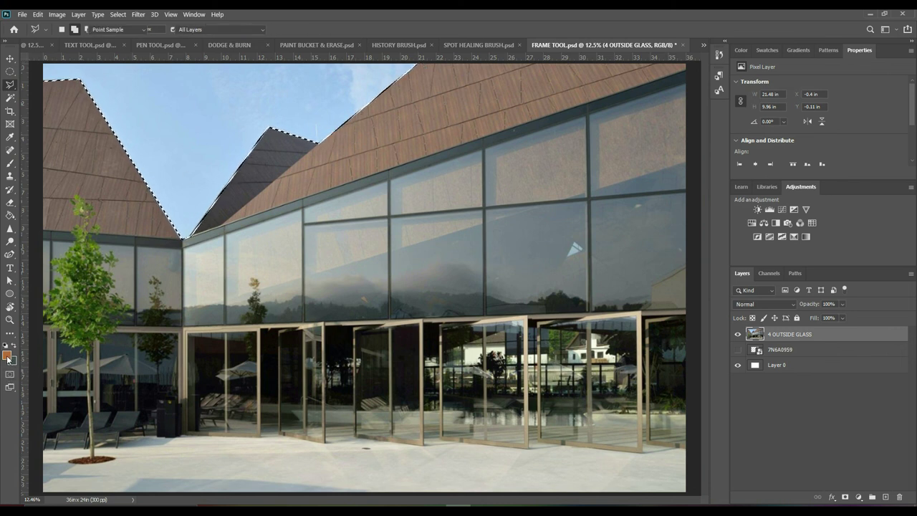
click(6, 355)
drag(179, 74, 179, 62)
drag(145, 97, 169, 62)
click(265, 58)
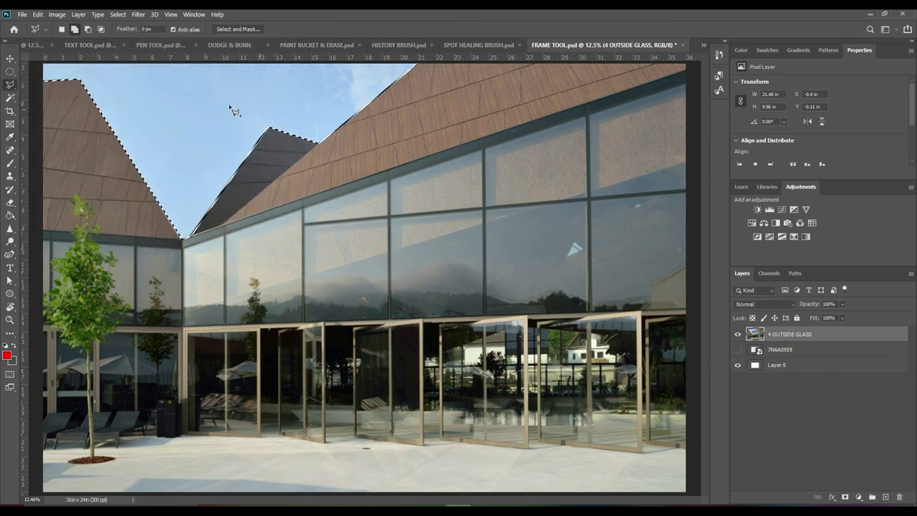
Brush red at about 27% opacity over the selected sky between the roofs, then deselect
key(b)
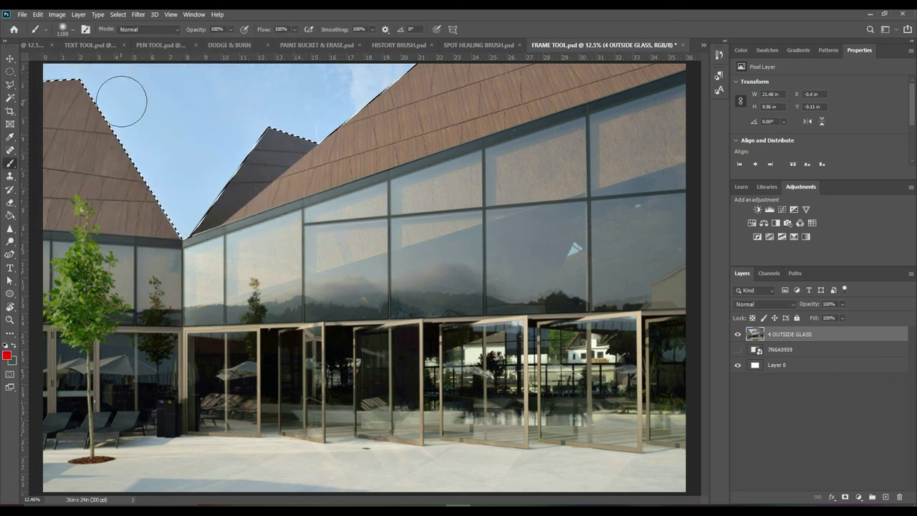
drag(230, 29, 200, 43)
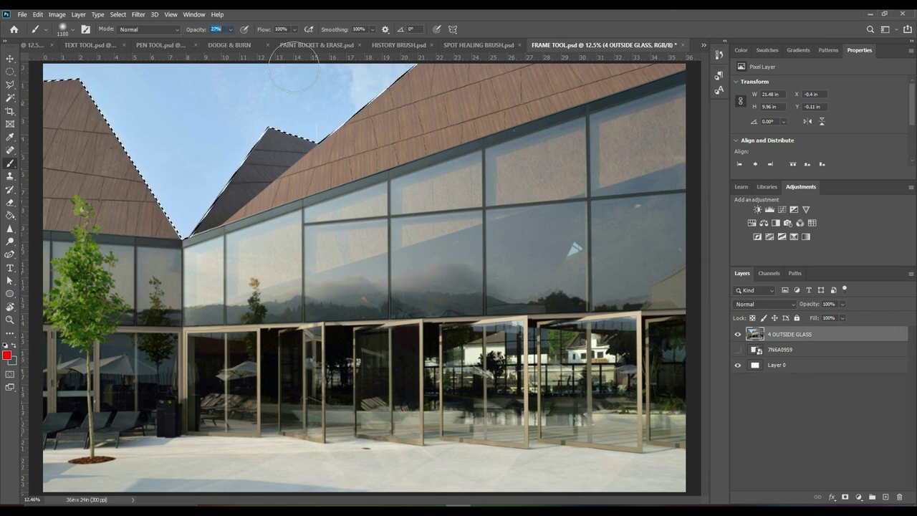
mouse_move(379, 81)
mouse_down()
mouse_move(322, 110)
mouse_move(351, 82)
mouse_up()
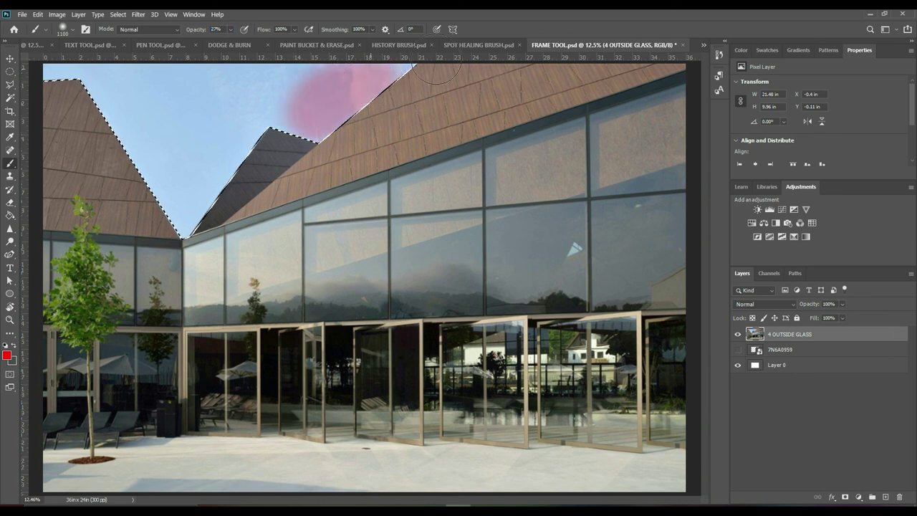
mouse_move(259, 72)
mouse_down()
mouse_move(72, 79)
mouse_move(215, 86)
mouse_move(186, 126)
mouse_move(143, 136)
mouse_up()
mouse_move(134, 224)
mouse_down()
mouse_move(203, 86)
mouse_move(172, 206)
mouse_move(241, 141)
mouse_move(286, 129)
mouse_move(241, 148)
mouse_up()
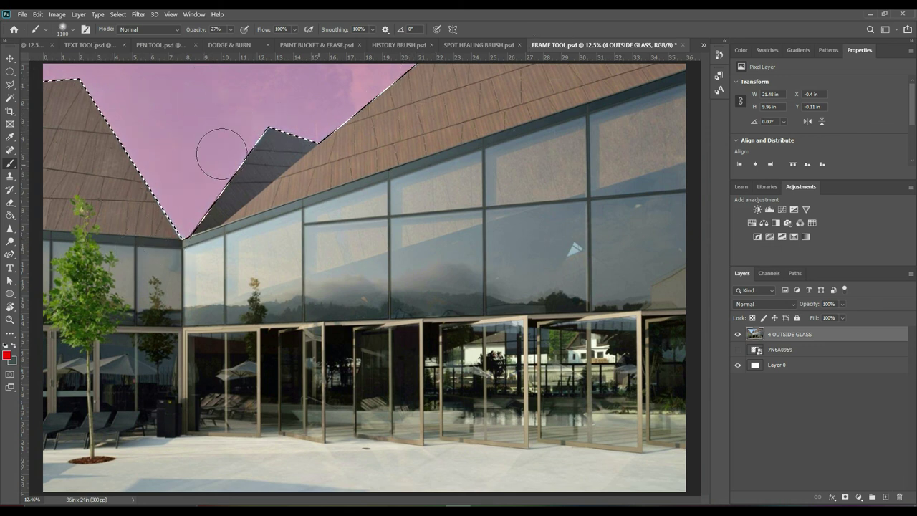
key(ctrl+d)
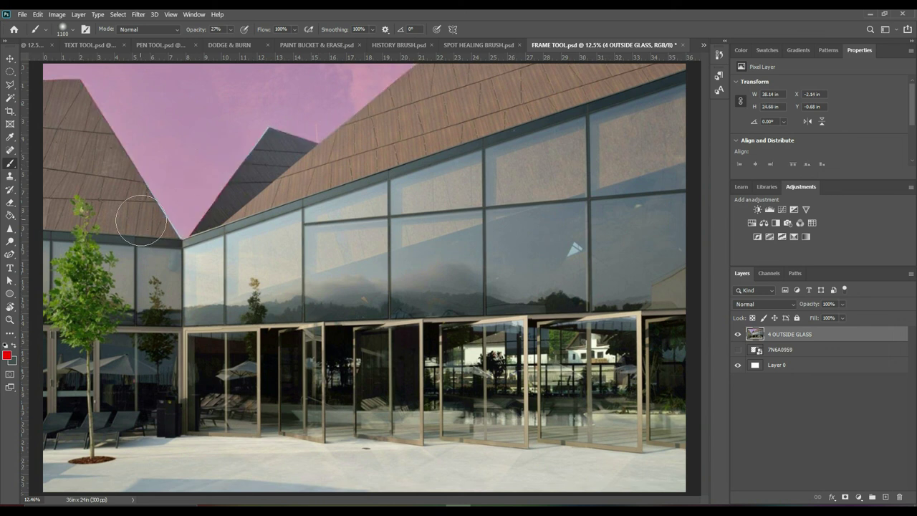
click(11, 74)
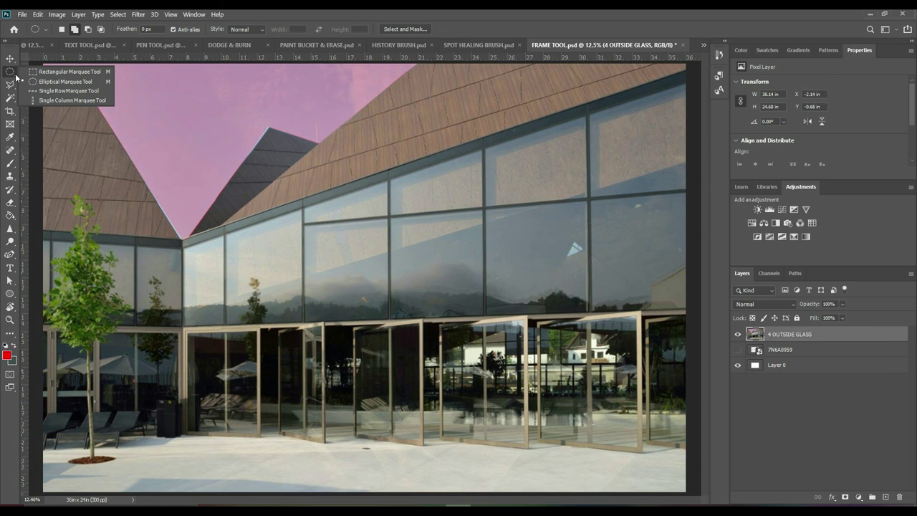
click(70, 72)
drag(257, 194, 557, 466)
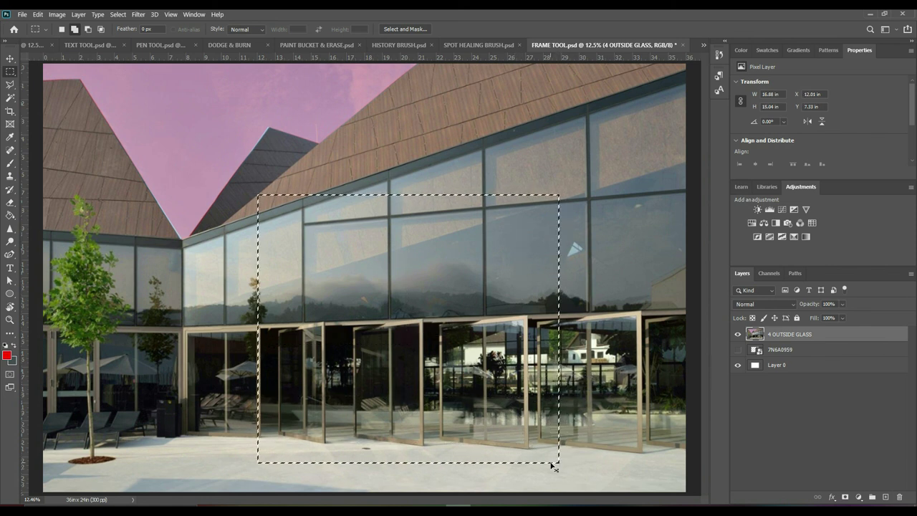
click(550, 463)
drag(167, 307, 677, 464)
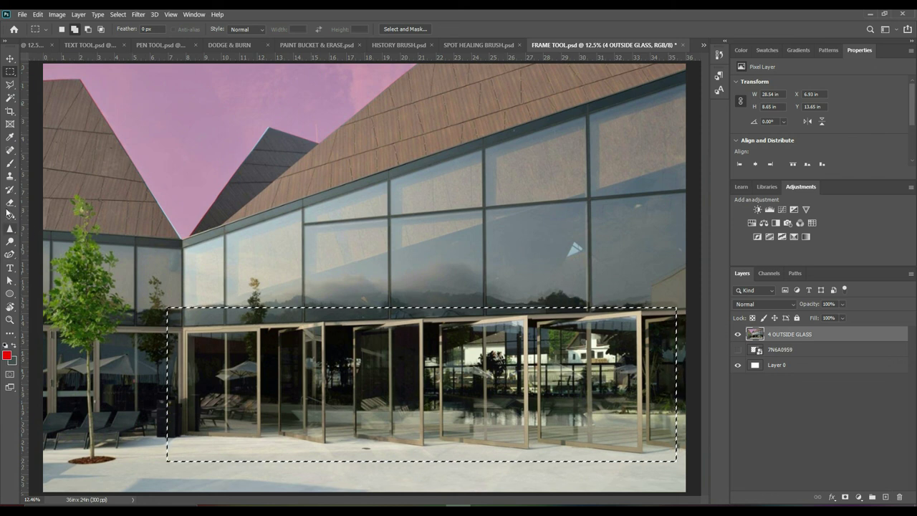
click(10, 163)
mouse_move(199, 338)
mouse_down()
mouse_move(215, 316)
mouse_move(147, 374)
mouse_move(184, 386)
mouse_move(251, 288)
mouse_move(257, 337)
mouse_move(201, 476)
mouse_move(259, 416)
mouse_move(257, 440)
mouse_move(251, 386)
mouse_move(188, 473)
mouse_move(285, 336)
mouse_move(241, 454)
mouse_move(276, 433)
mouse_move(210, 495)
mouse_move(142, 509)
mouse_move(165, 492)
mouse_move(182, 414)
mouse_move(221, 368)
mouse_move(270, 479)
mouse_move(297, 487)
mouse_move(372, 304)
mouse_move(270, 314)
mouse_move(326, 295)
mouse_move(606, 277)
mouse_move(639, 307)
mouse_move(362, 369)
mouse_move(702, 314)
mouse_move(303, 337)
mouse_up()
key(ctrl+z)
key(ctrl+d)
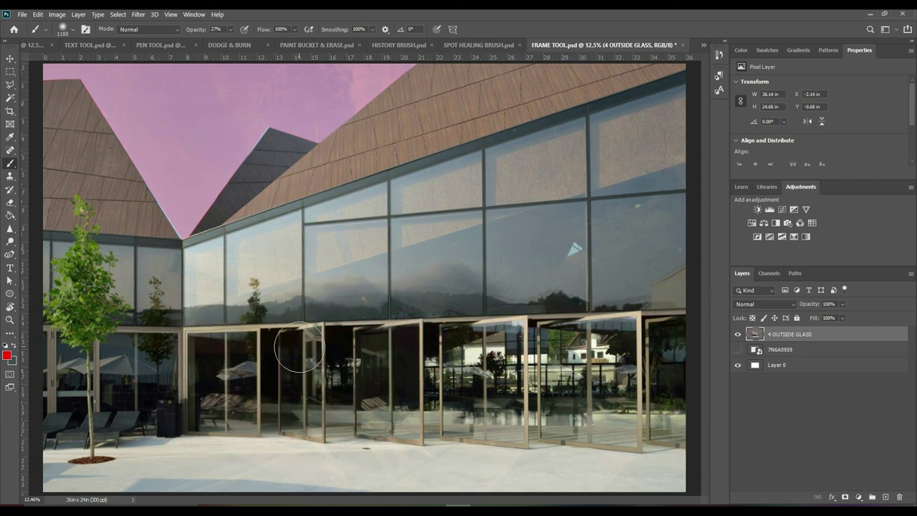
click(14, 72)
right_click(14, 72)
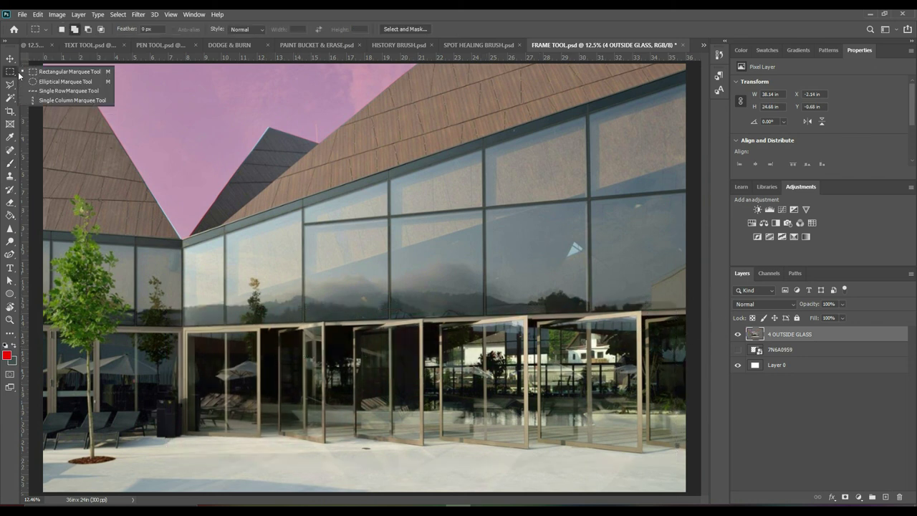
click(38, 83)
drag(175, 295, 607, 453)
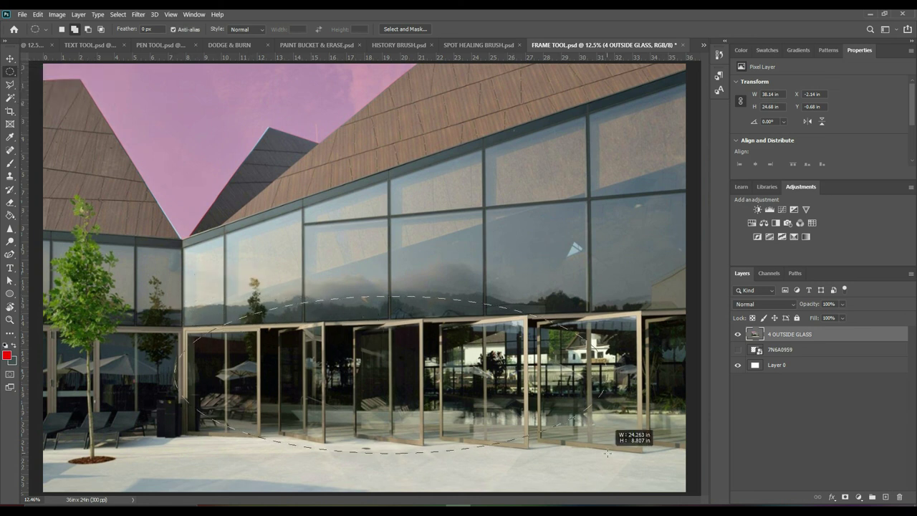
mouse_move(607, 453)
mouse_down()
mouse_move(390, 407)
mouse_move(674, 394)
mouse_move(618, 459)
mouse_up()
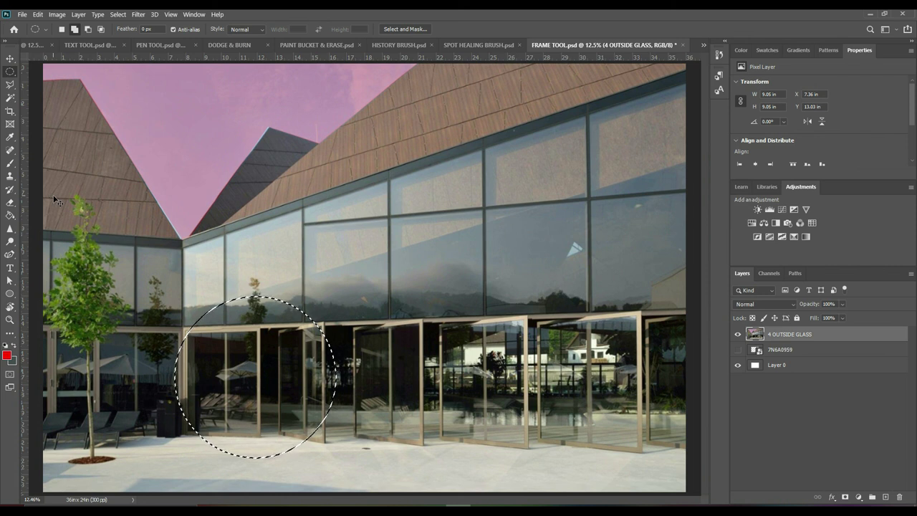
Move the 4 OUTSIDE GLASS photo layer down and right, repositioning it inside its frame
click(11, 63)
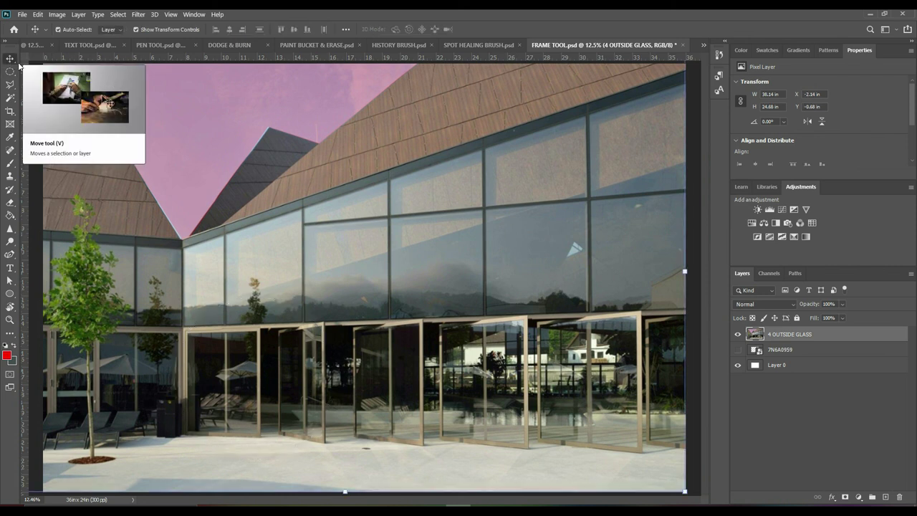
drag(278, 177, 328, 208)
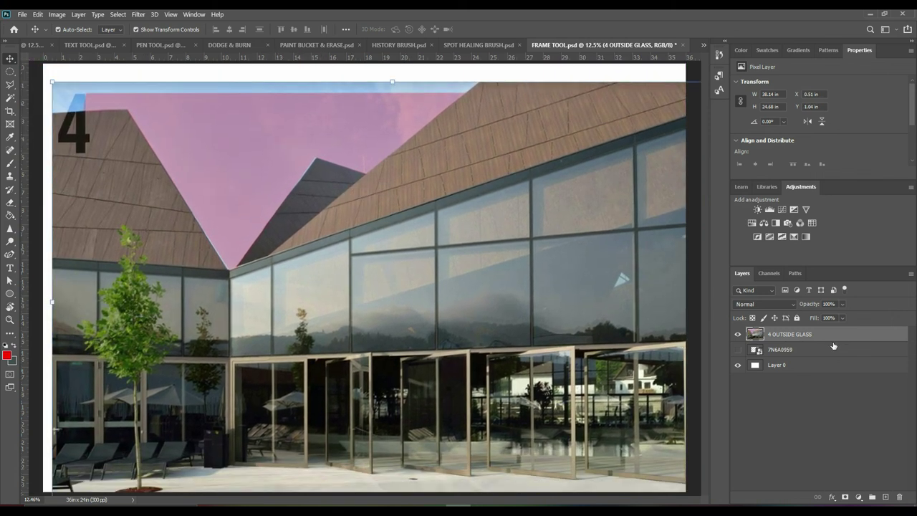
drag(465, 205, 460, 171)
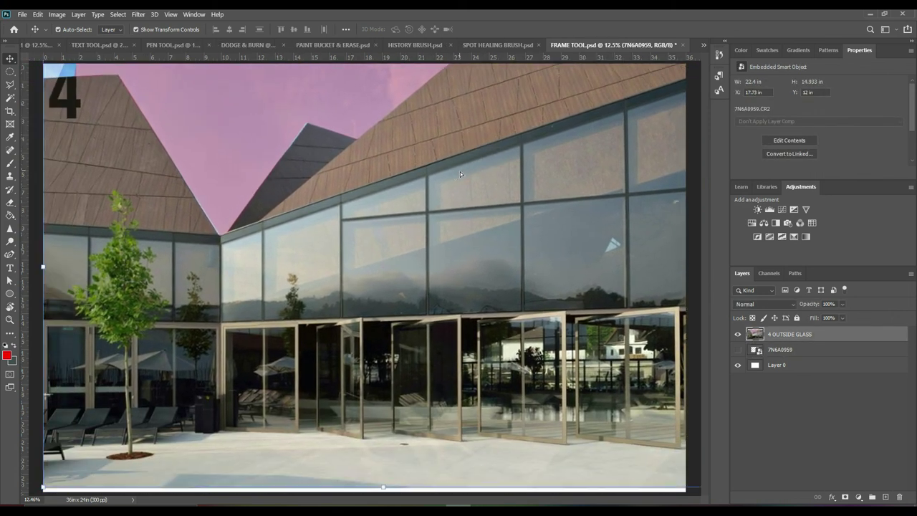
Zoom out to the whole page and scale the building photo down to about 63%
key(z)
alt+click(438, 213)
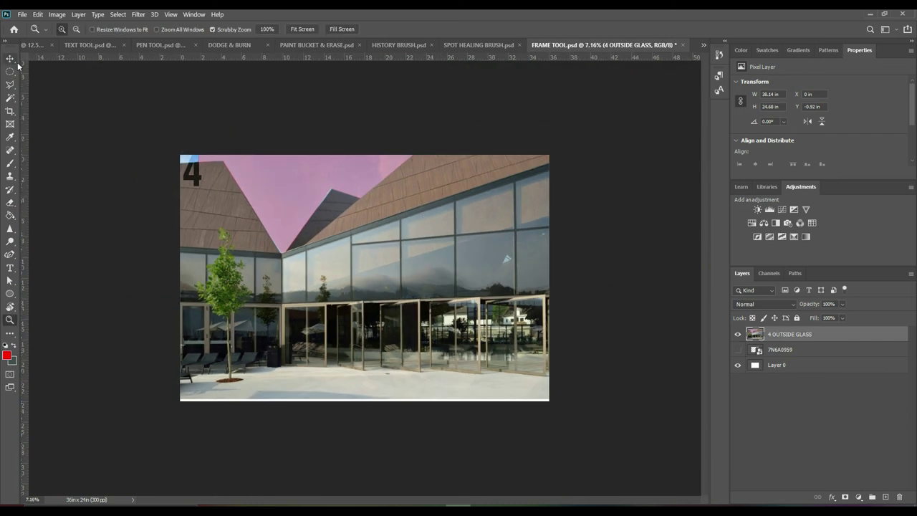
key(v)
drag(280, 200, 315, 272)
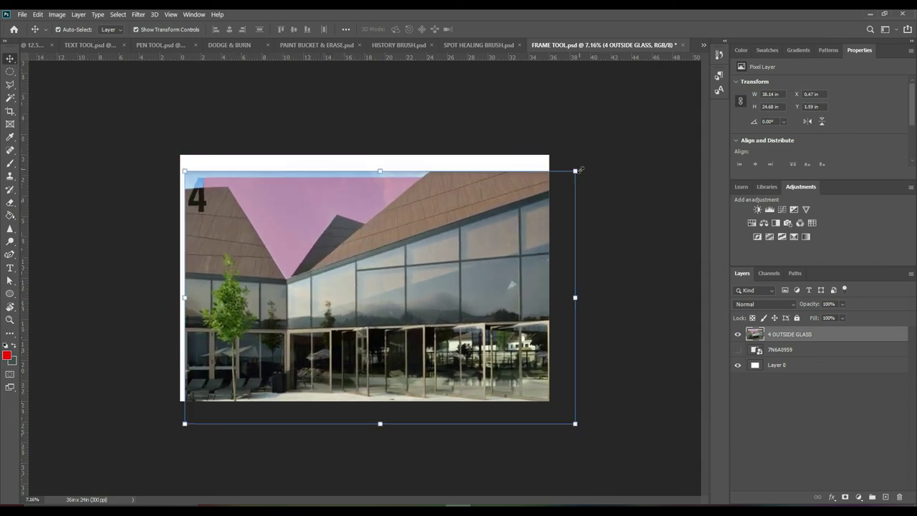
drag(575, 172, 471, 240)
drag(371, 294, 391, 235)
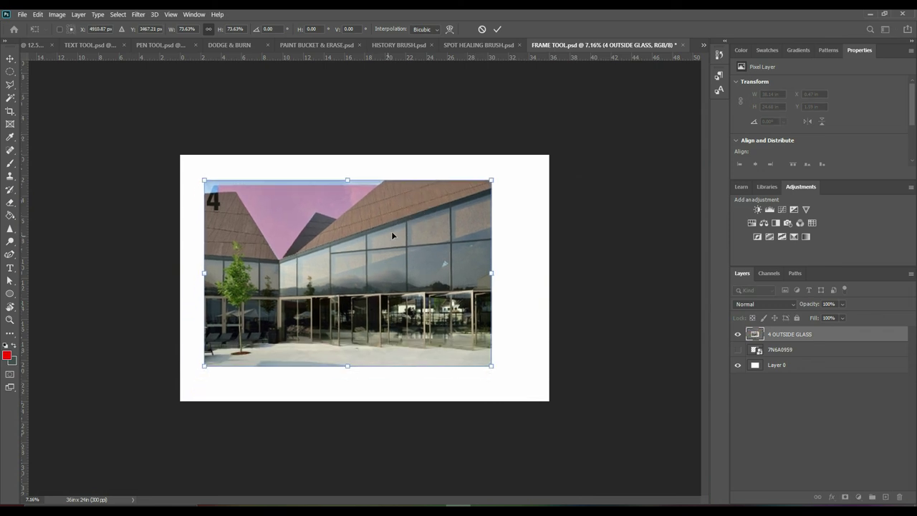
mouse_move(349, 365)
mouse_down()
mouse_move(339, 274)
mouse_move(349, 378)
mouse_move(348, 331)
mouse_move(362, 307)
mouse_move(361, 356)
mouse_up()
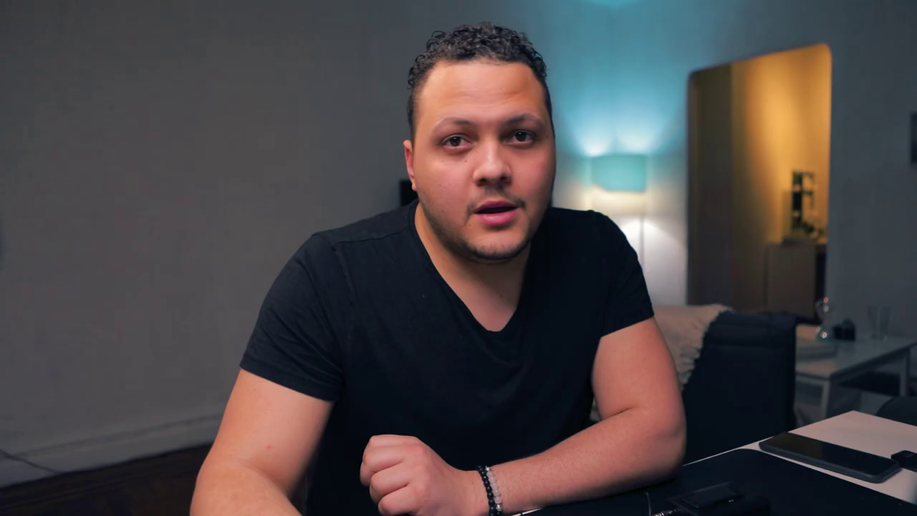